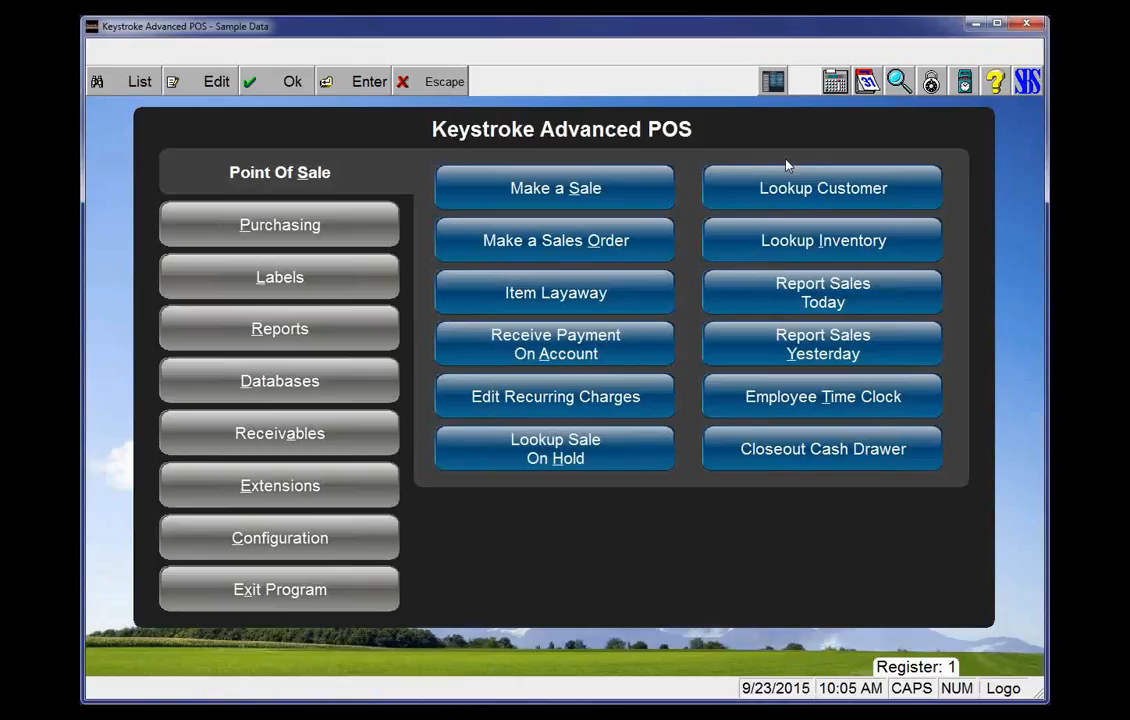
# Open the customer tax tables from the configuration menus under Tables, Tax, Tables (Customers)
pyautogui.hotkey('alt', 'c')
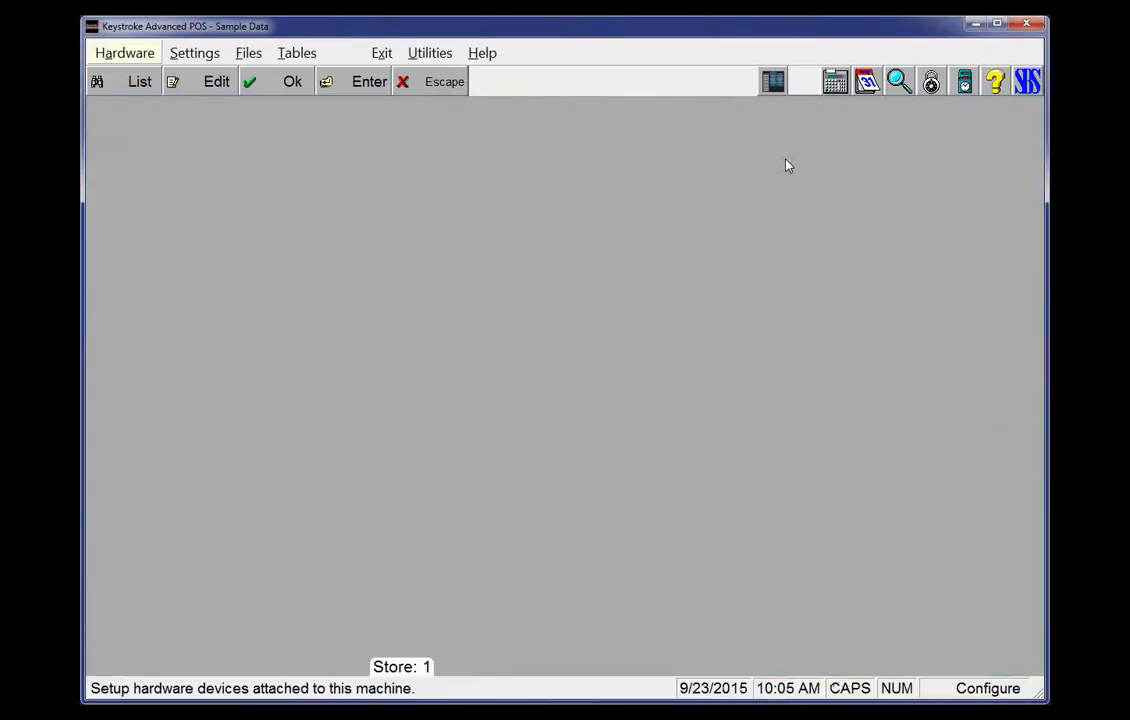
pyautogui.press('Right')
pyautogui.press('Right')
pyautogui.press('Right')
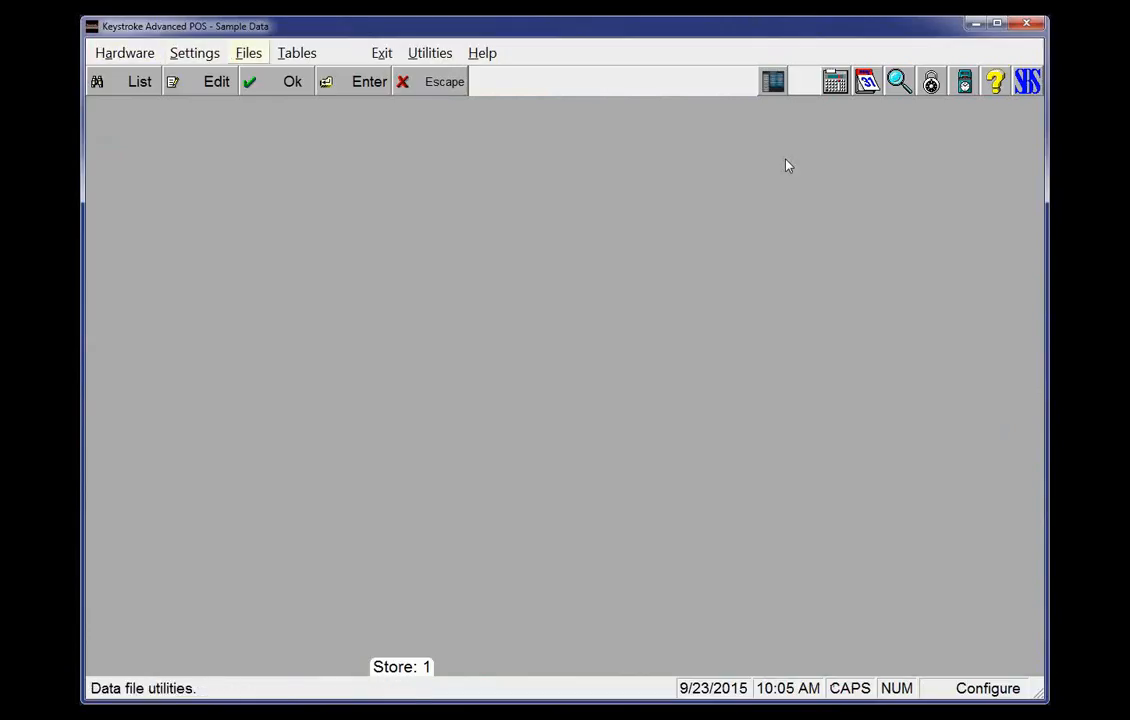
pyautogui.press('Down')
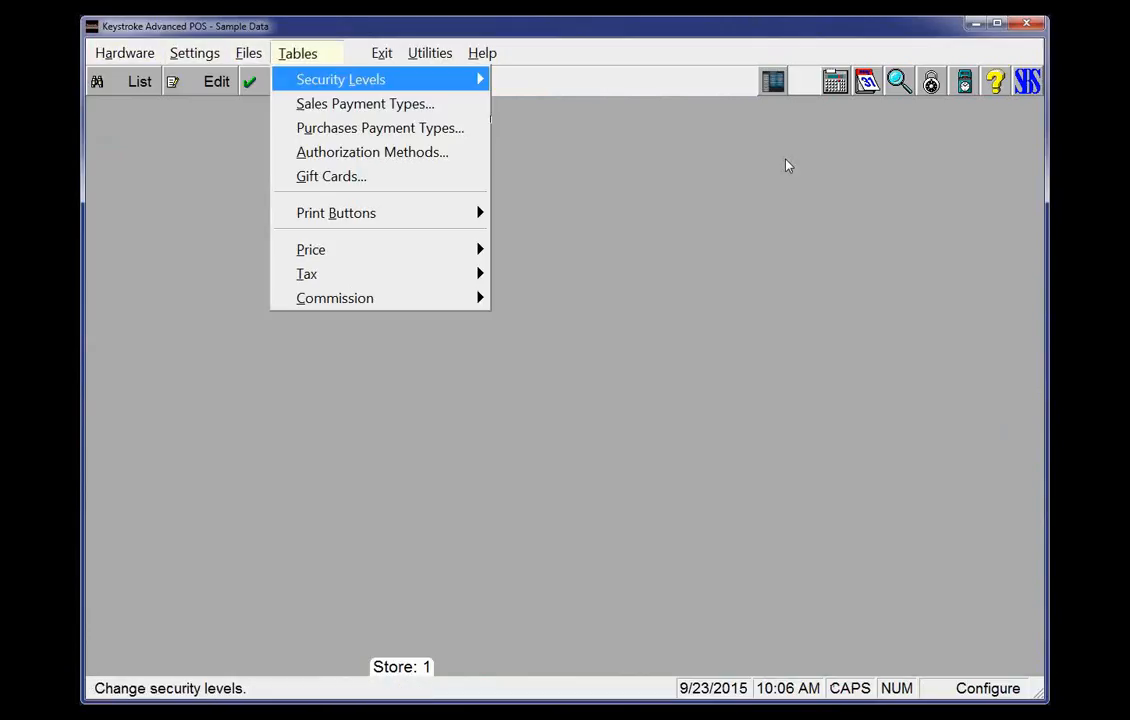
pyautogui.press('Down')
pyautogui.press('Down')
pyautogui.press('Down')
pyautogui.press('Down')
pyautogui.press('Down')
pyautogui.press('Down')
pyautogui.press('Down')
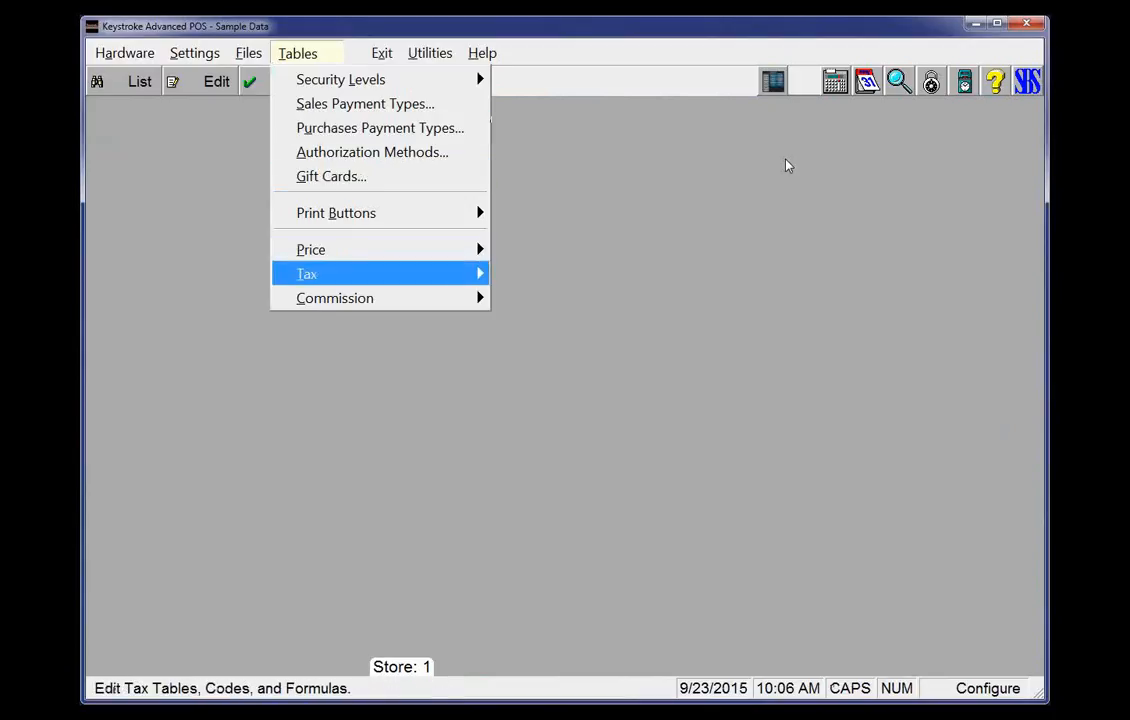
pyautogui.press('Right')
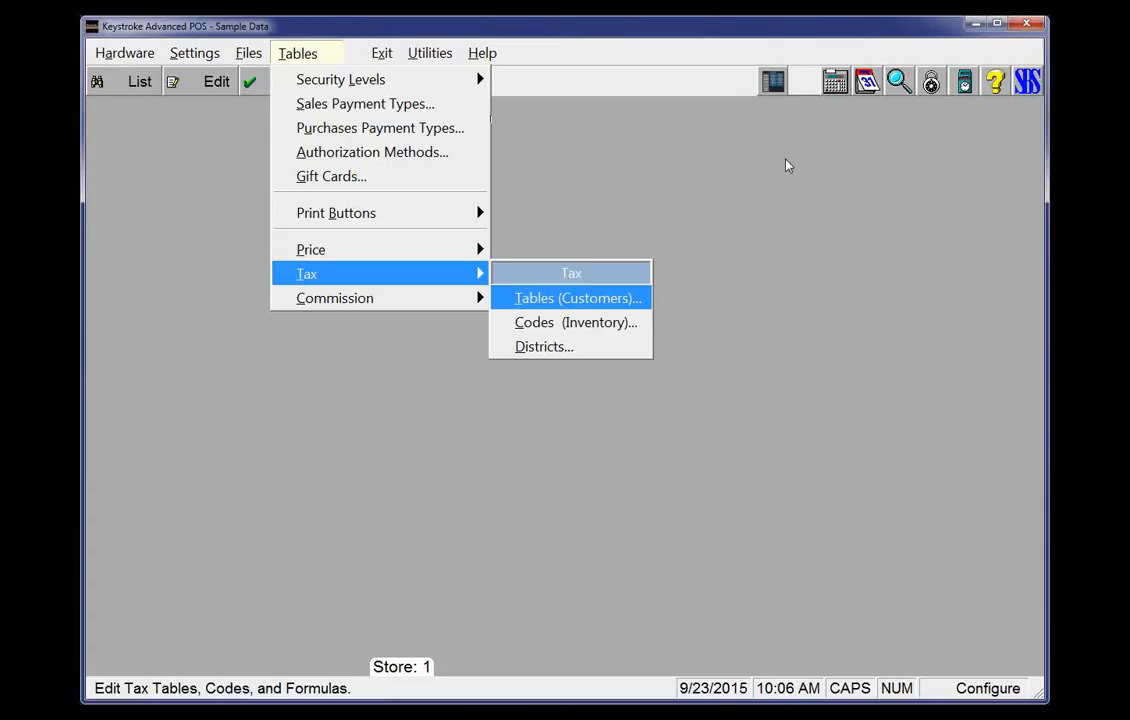
pyautogui.press('Return')
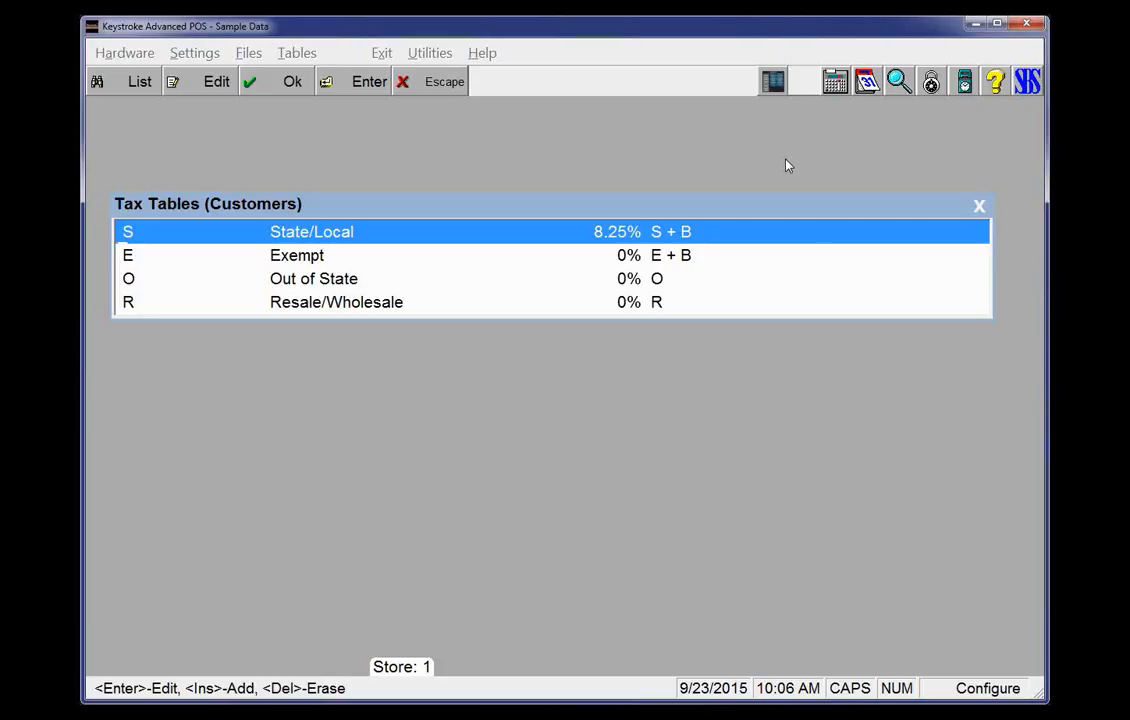
# Open tax table S, its State/Local district, and the Taxable formula valid until 02/16/13
pyautogui.press('Return')
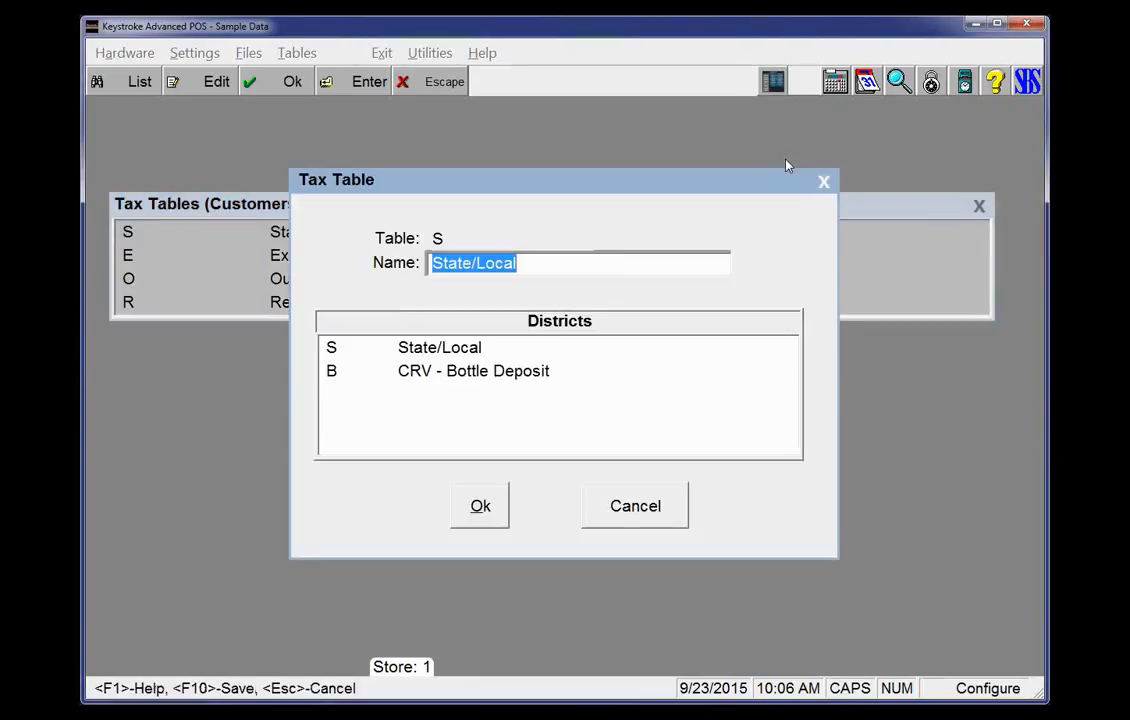
pyautogui.press('Tab')
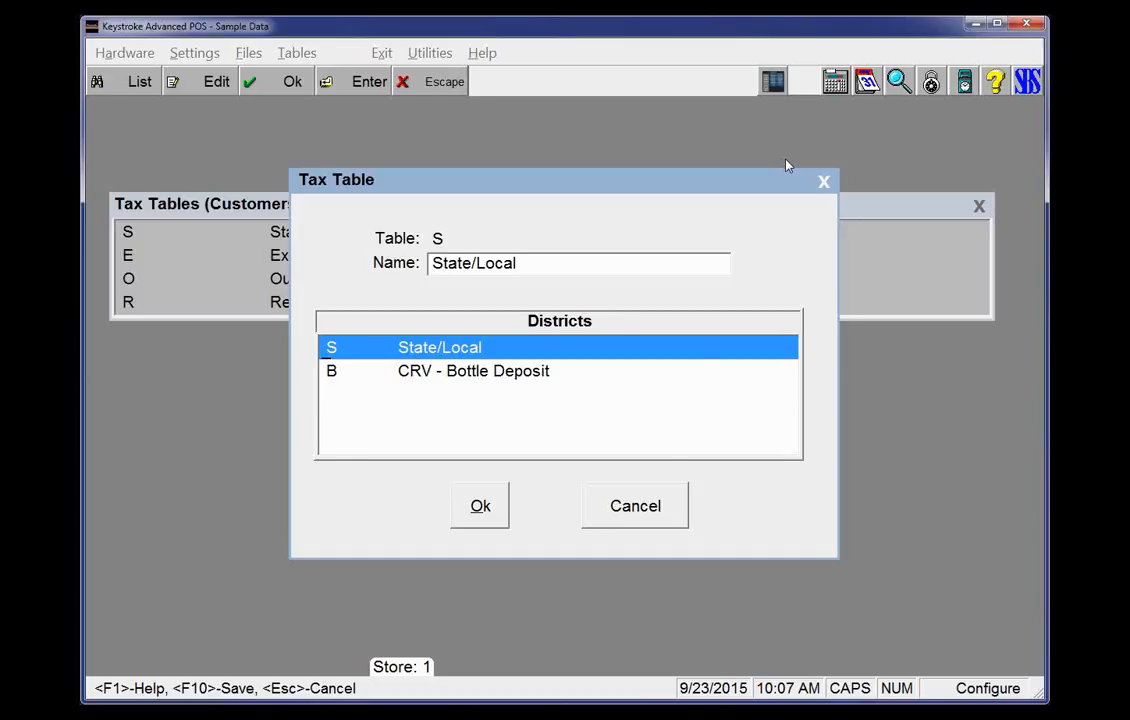
pyautogui.press('Return')
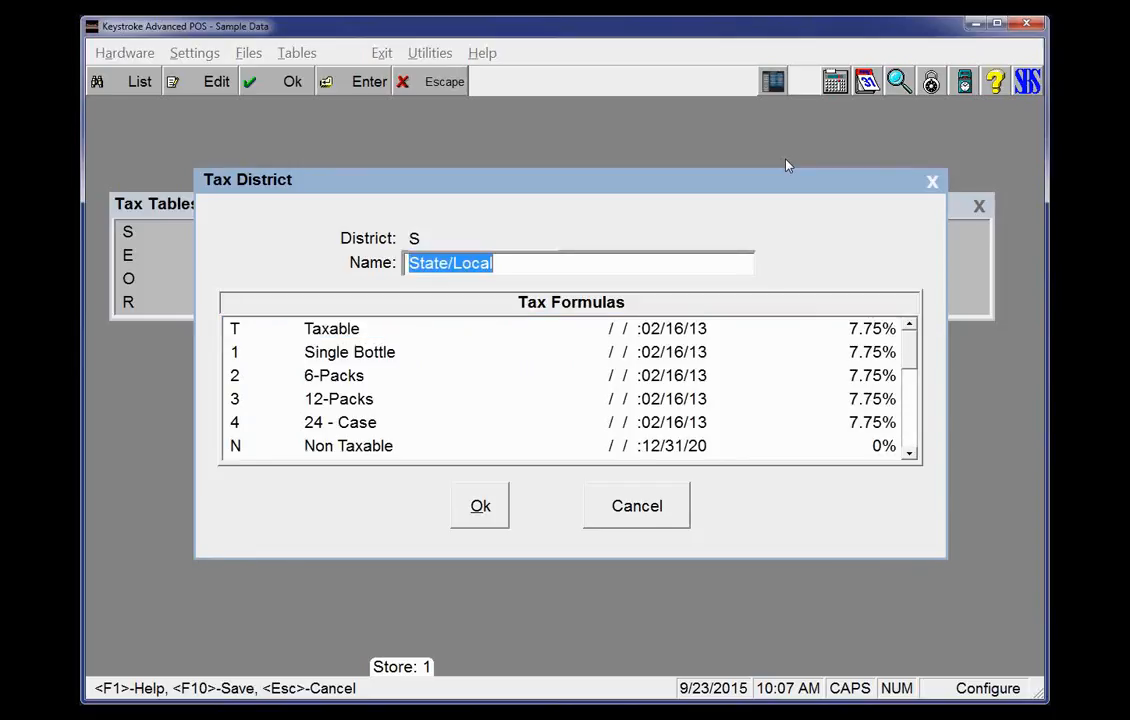
pyautogui.press('Return')
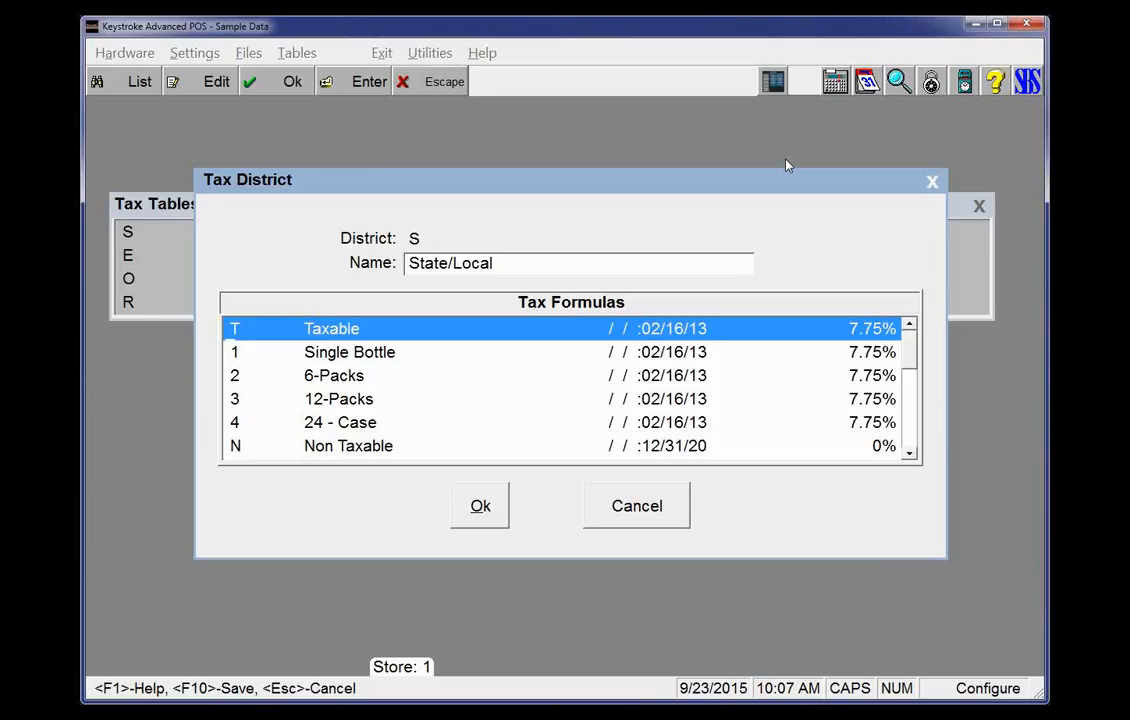
pyautogui.press('Return')
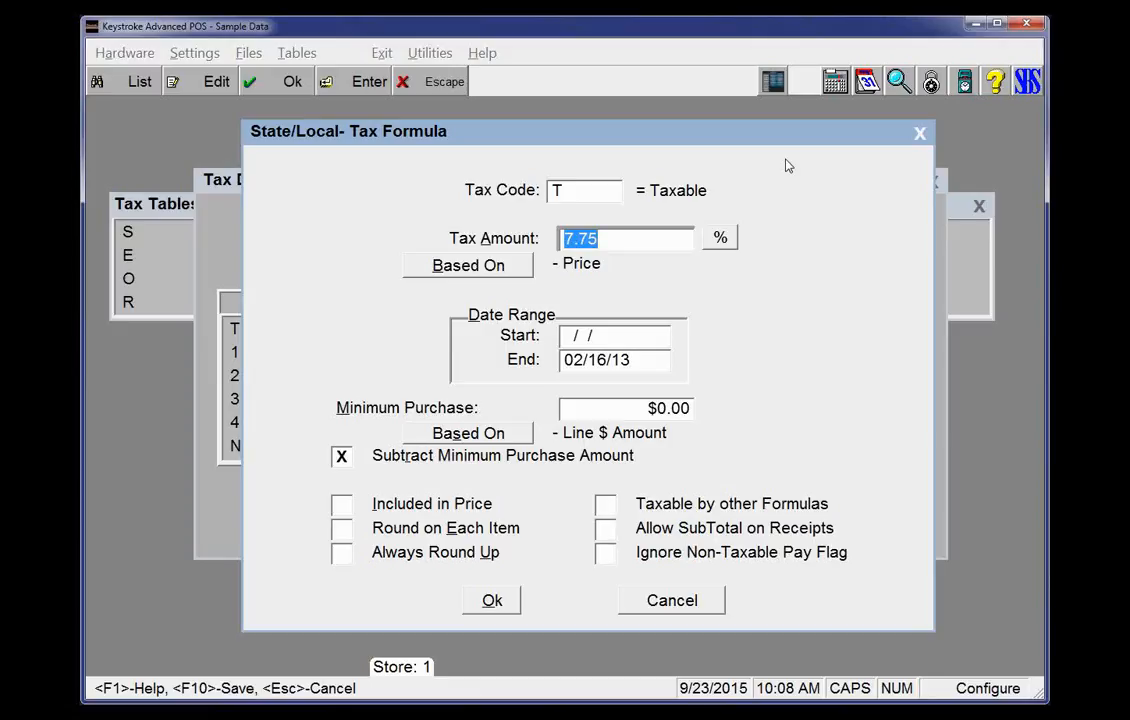
# Step through the Taxable formula's tax amount and date range fields, then close the formula
pyautogui.press('Tab')
pyautogui.press('Tab')
pyautogui.press('Tab')
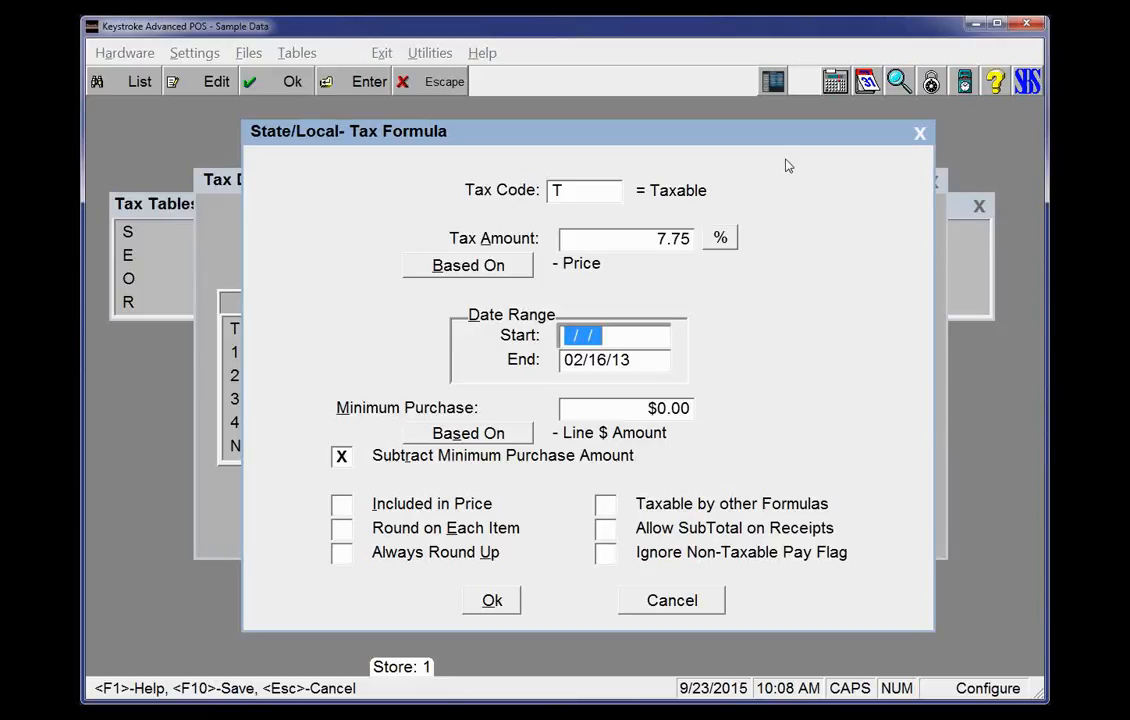
pyautogui.press('Tab')
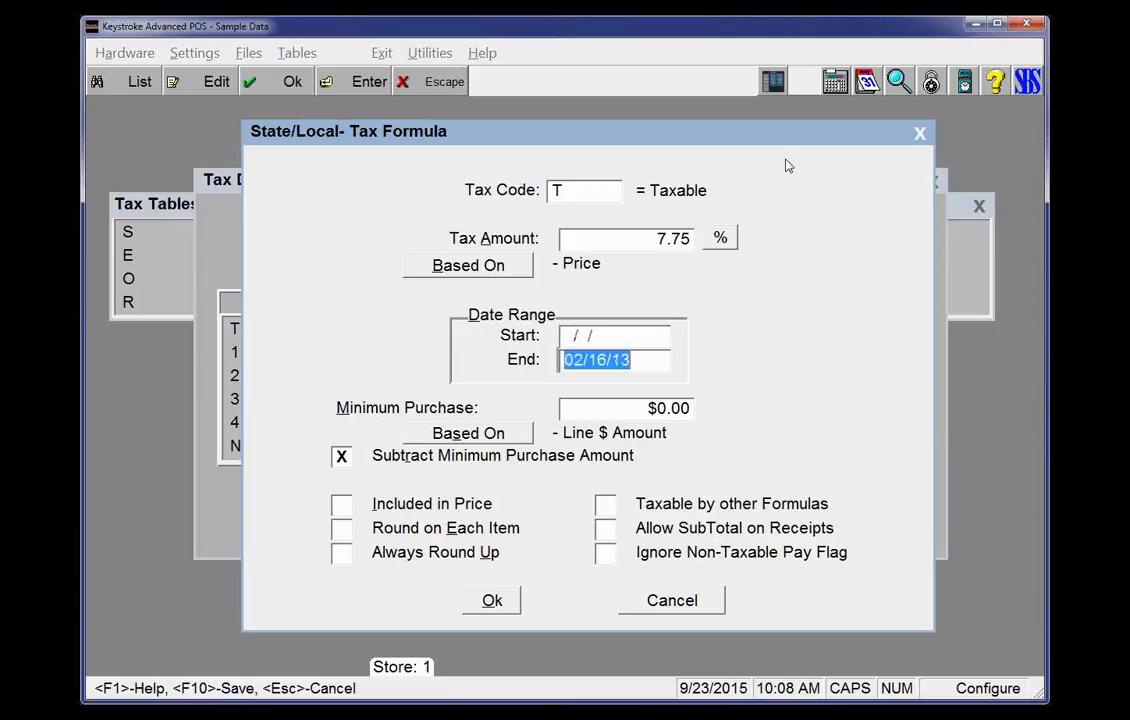
pyautogui.hotkey('shift', 'Tab')
pyautogui.press('Tab')
pyautogui.press('Escape')
# Browse the State/Local district's list of tax formulas and their date ranges
pyautogui.press('Down')
pyautogui.press('Down')
pyautogui.press('Down')
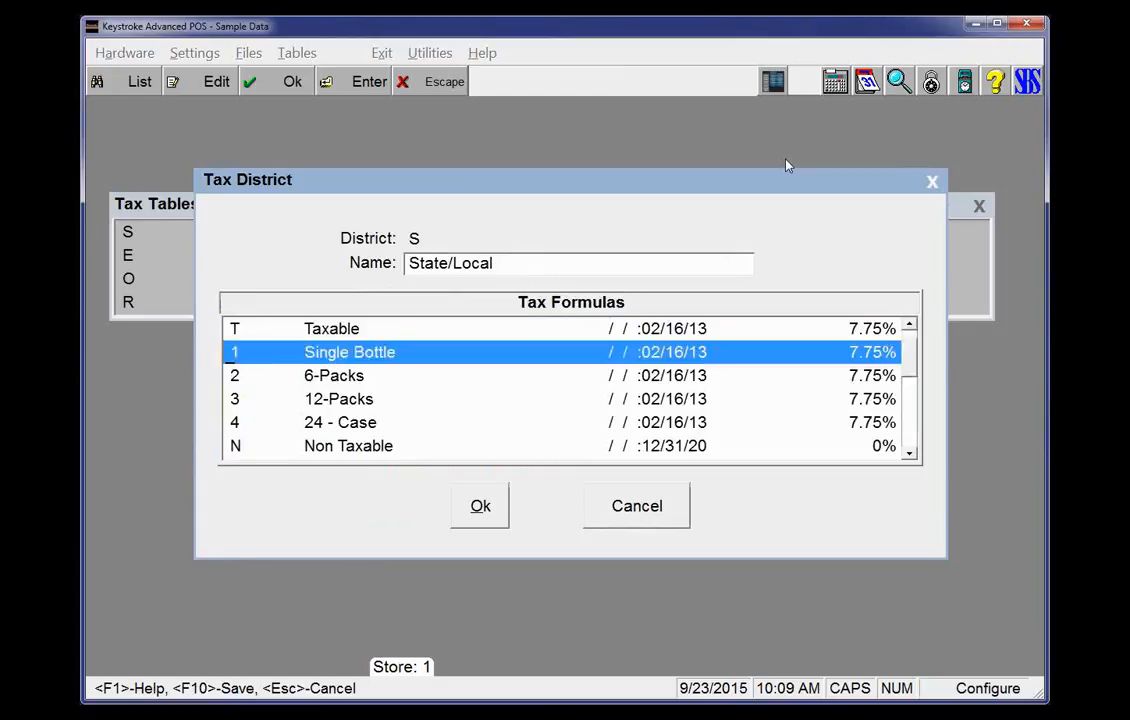
pyautogui.press('Up')
pyautogui.press('Up')
pyautogui.press('Down')
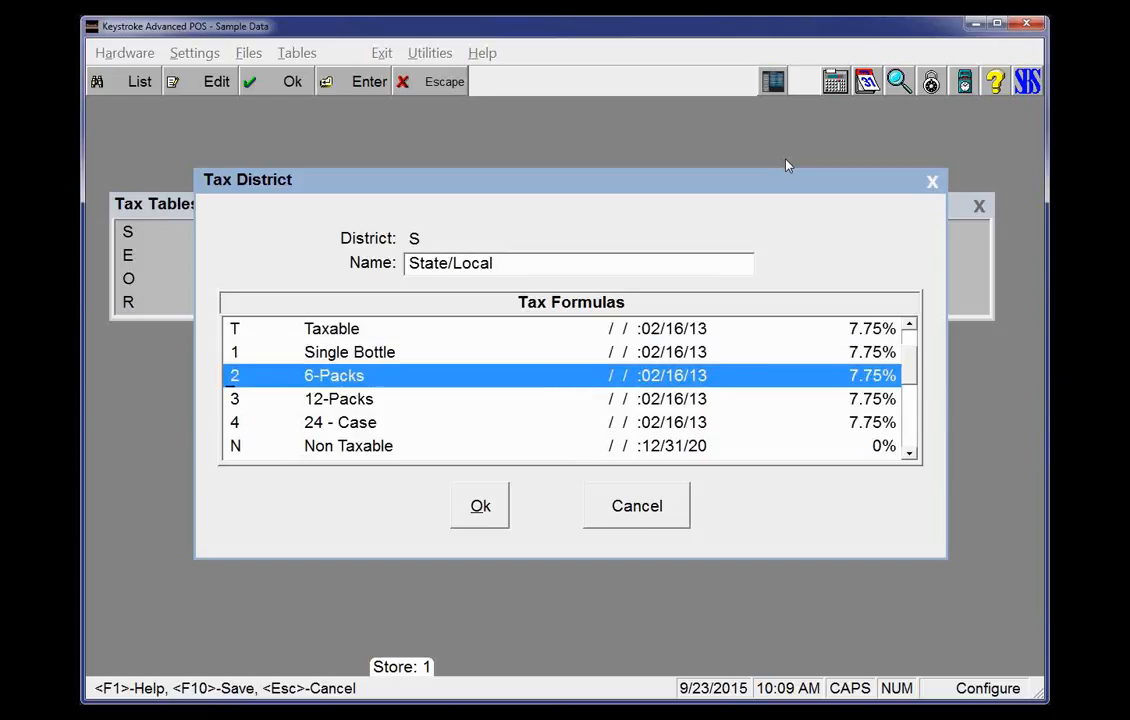
pyautogui.press('Down')
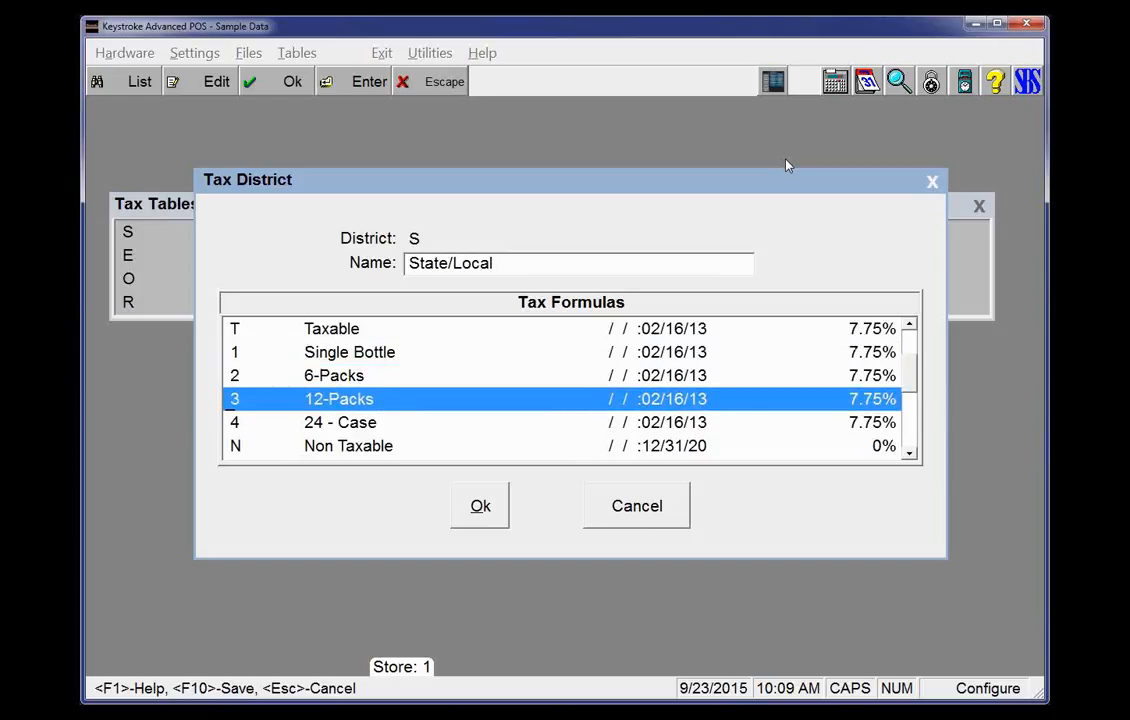
pyautogui.press('Down')
pyautogui.press('Down')
pyautogui.press('Down')
pyautogui.press('Down')
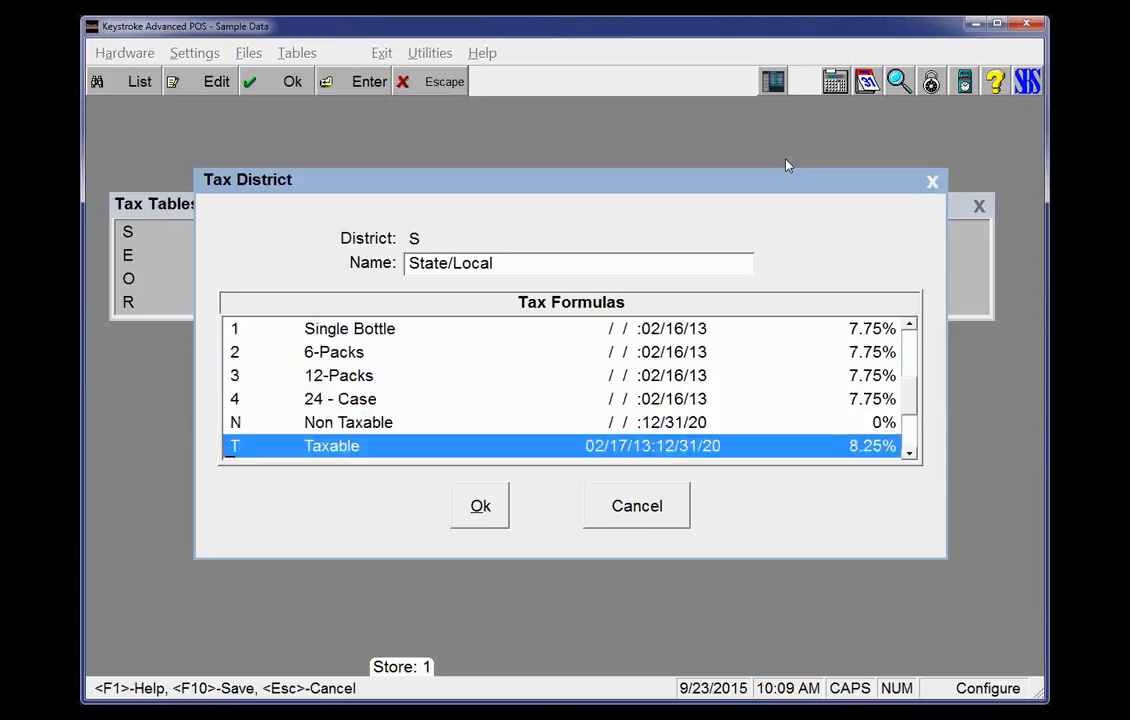
pyautogui.press('Down')
# Open the Taxable formula dated 02/17/13 to 12/31/20 and close it again
pyautogui.press('Up')
pyautogui.press('Up')
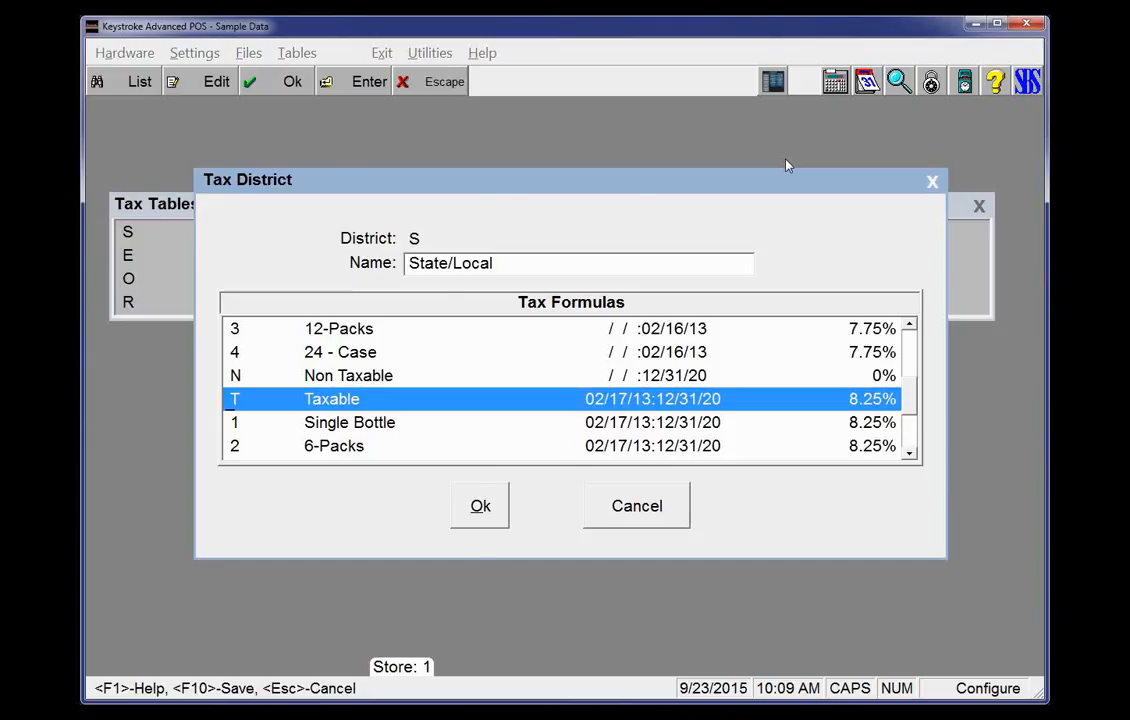
pyautogui.press('Return')
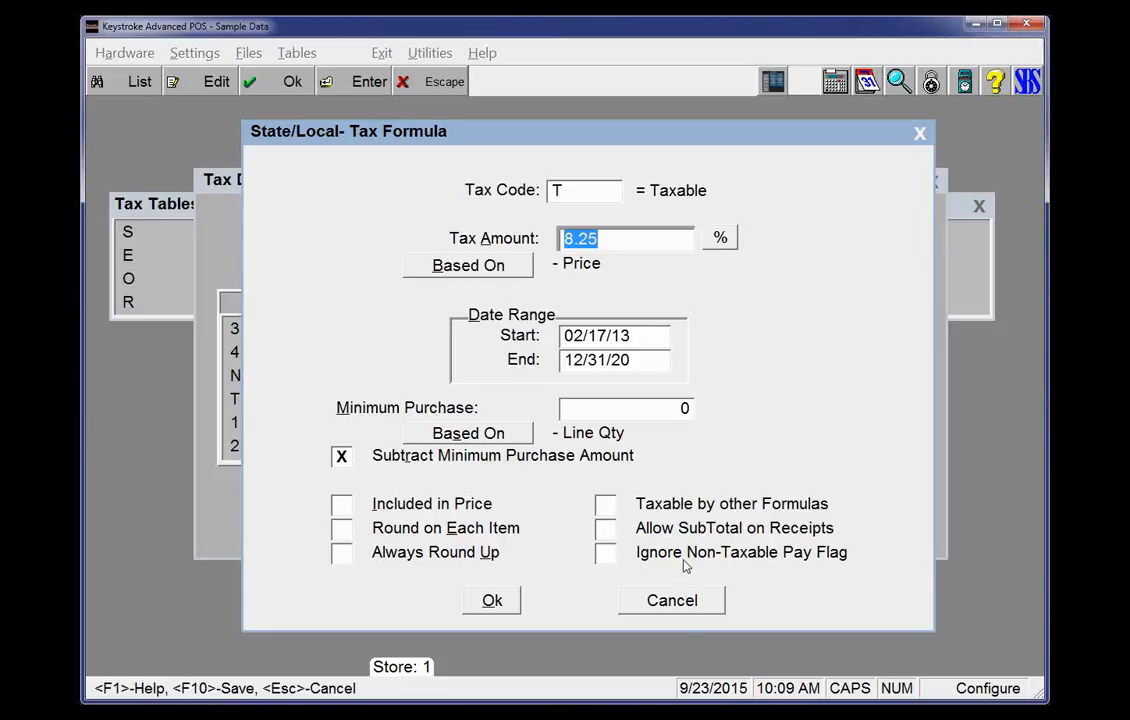
pyautogui.press('Escape')
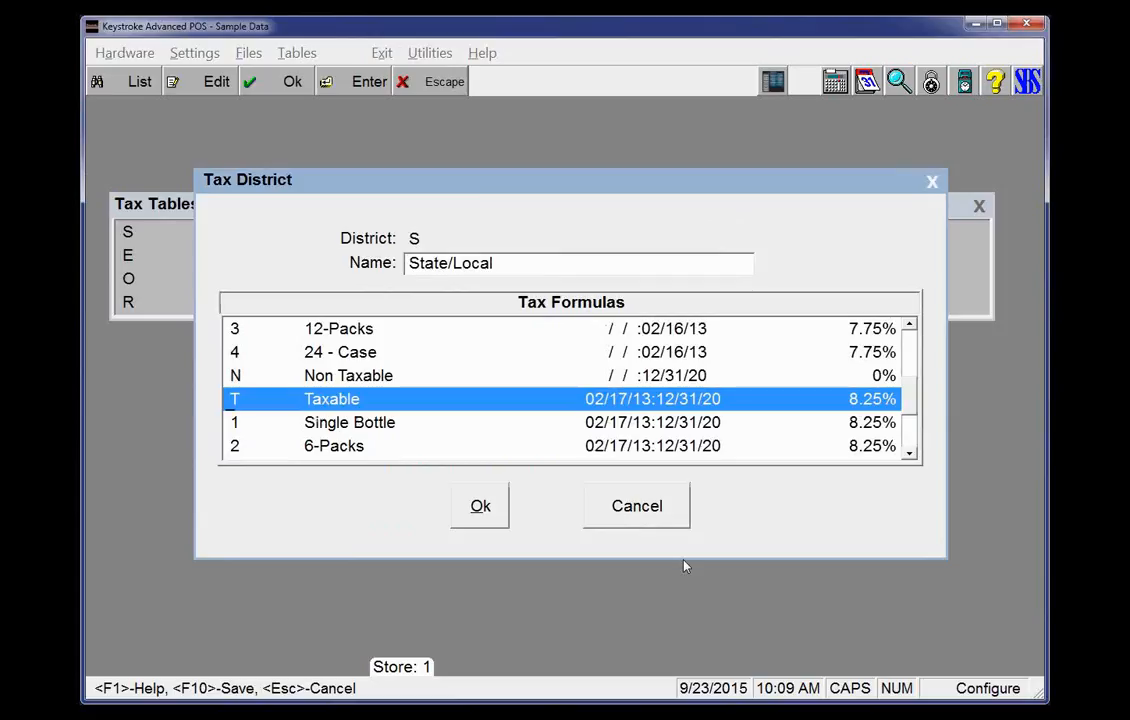
# Scroll through the newer State/Local formulas, then close the district
pyautogui.press('Down')
pyautogui.press('Down')
pyautogui.press('Down')
pyautogui.press('Up')
pyautogui.press('Up')
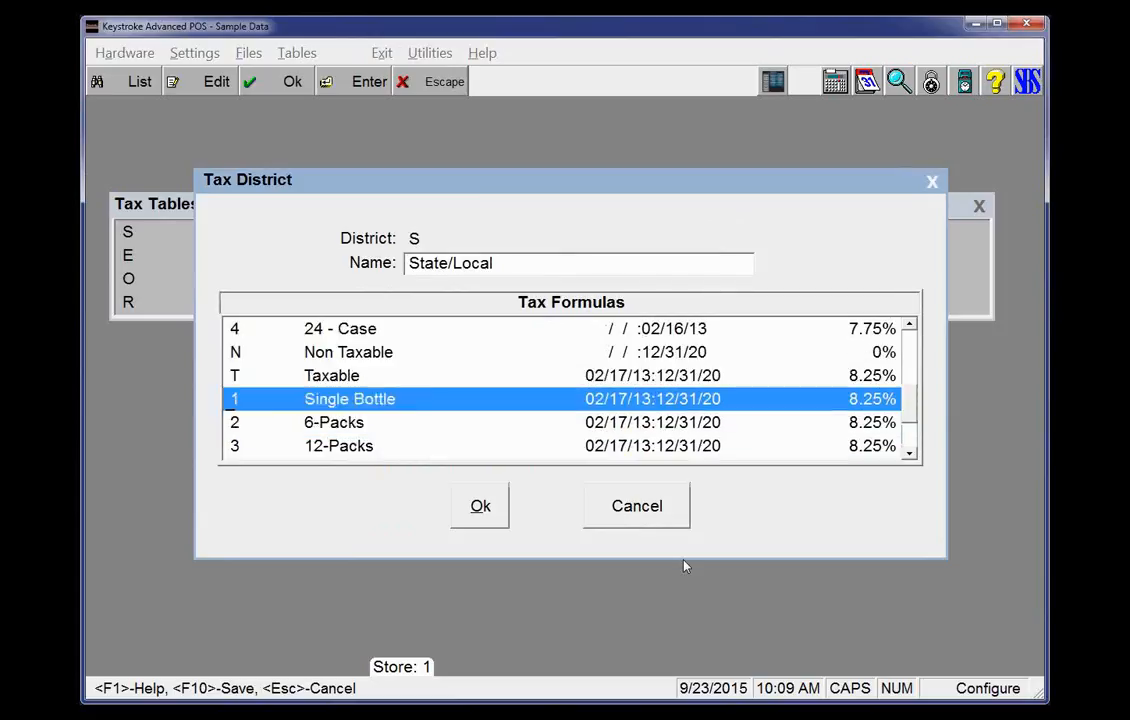
pyautogui.press('Up')
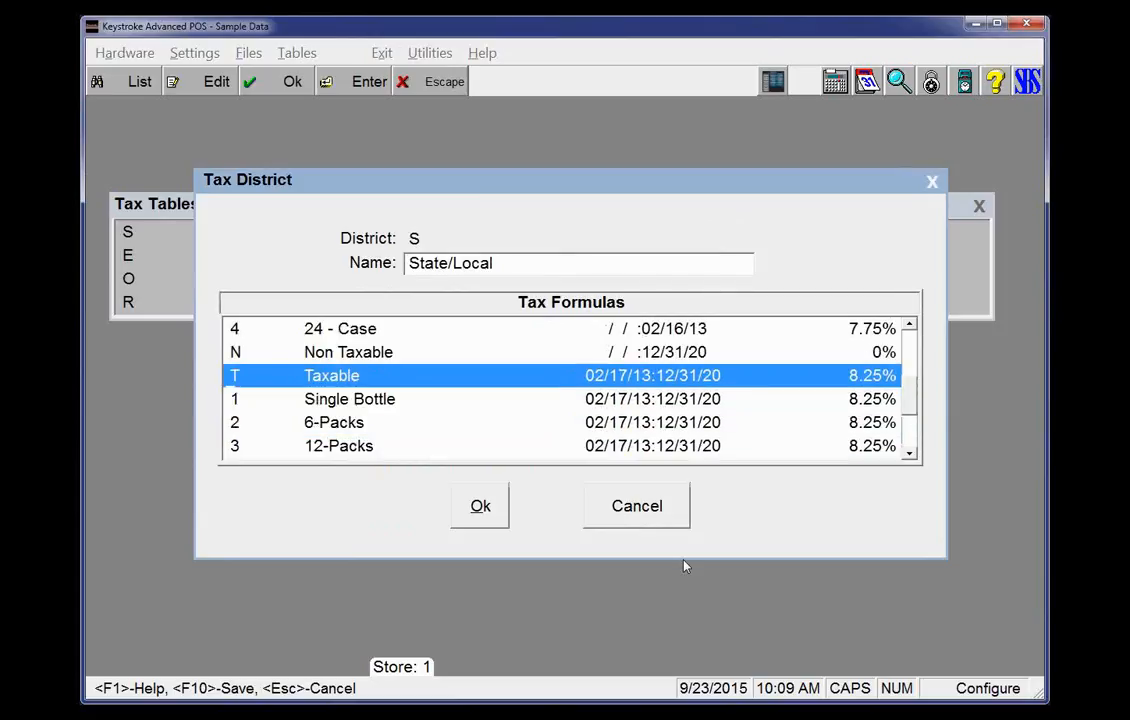
pyautogui.press('Down')
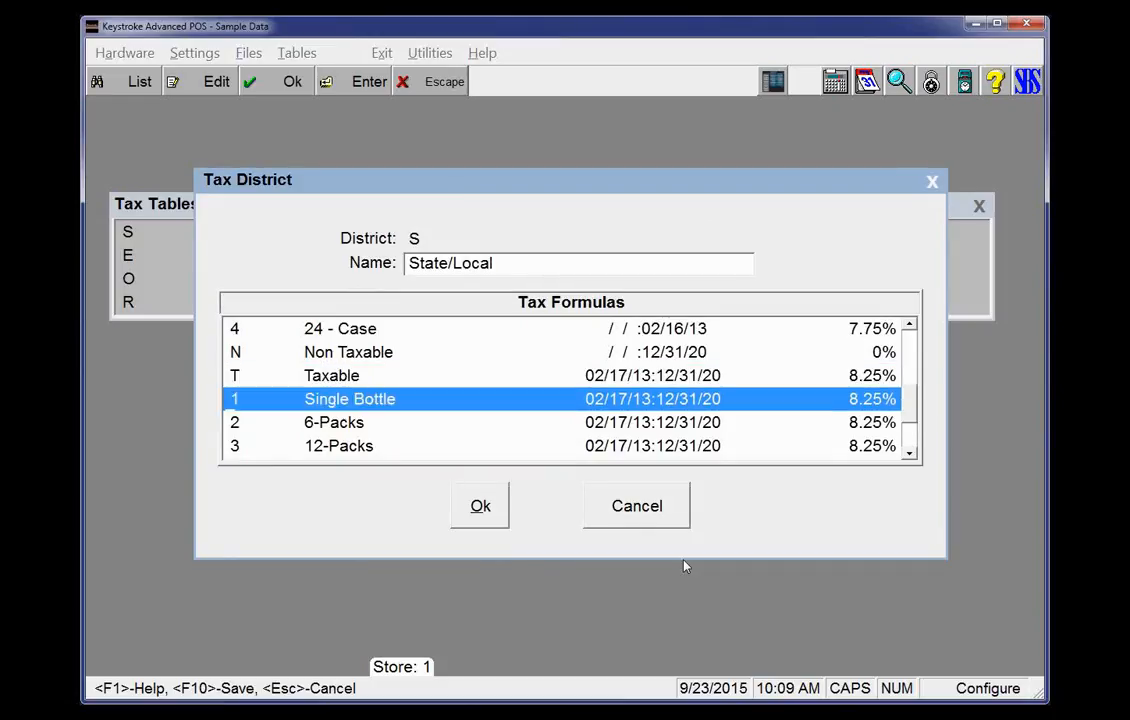
pyautogui.press('Down')
pyautogui.press('Down')
pyautogui.press('Down')
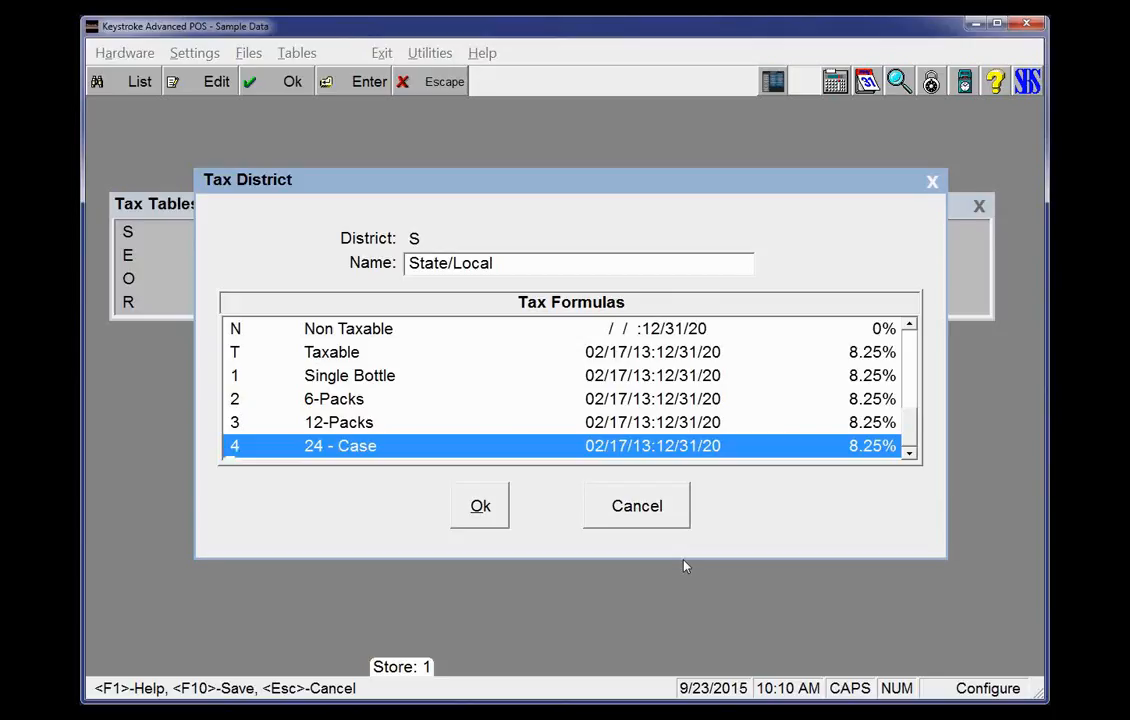
pyautogui.press('Up')
pyautogui.press('Up')
pyautogui.press('Up')
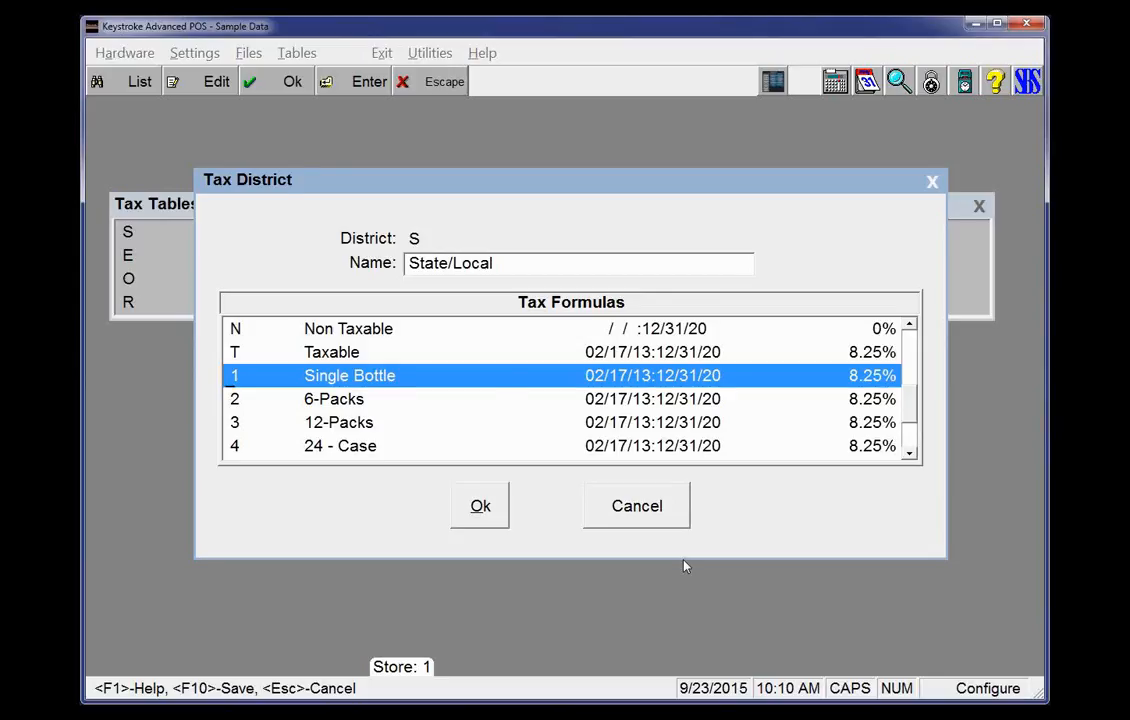
pyautogui.press('Escape')
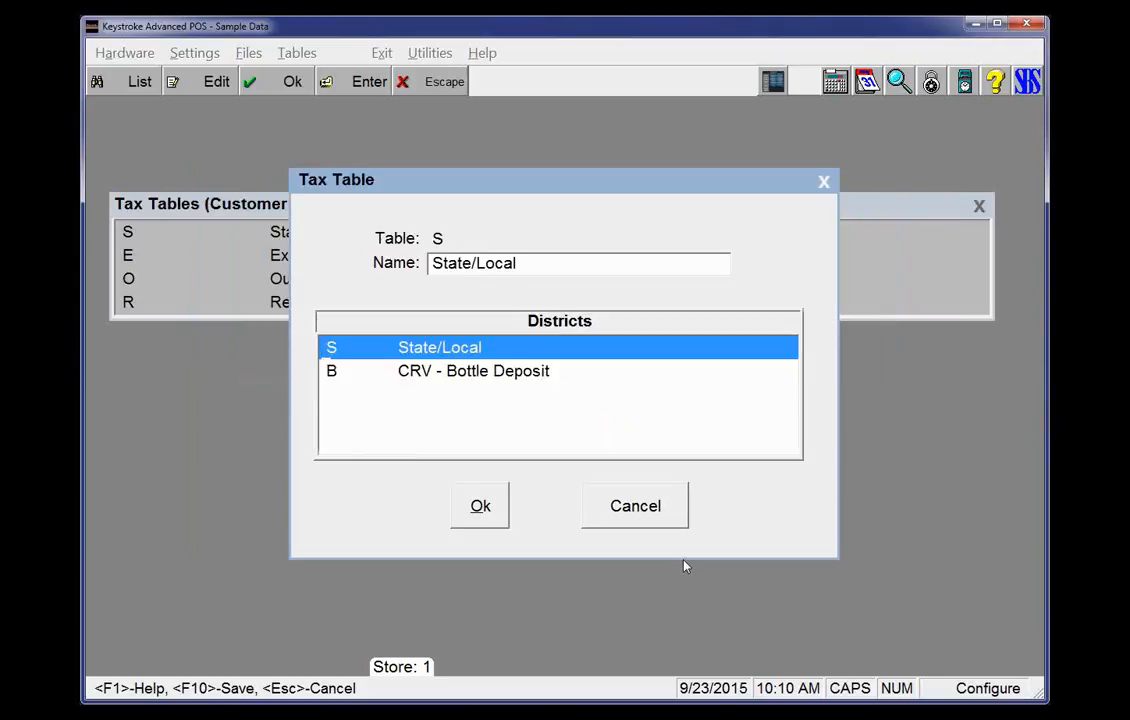
# Open the CRV - Bottle Deposit district in tax table S
pyautogui.press('Down')
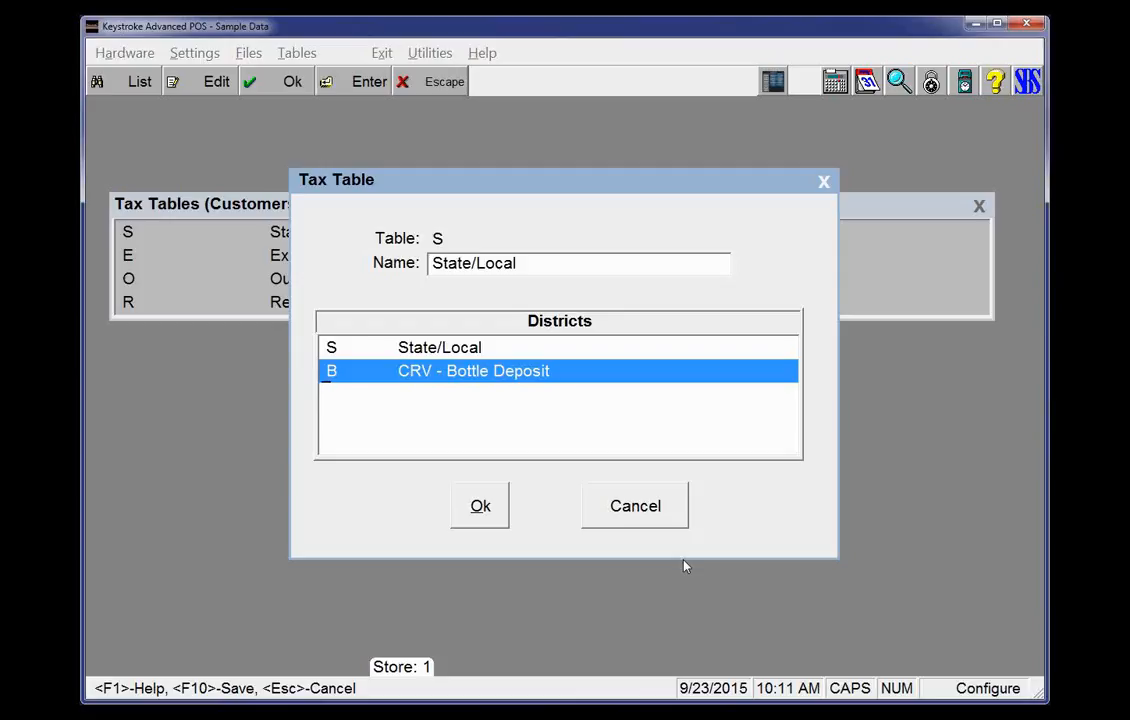
pyautogui.press('Return')
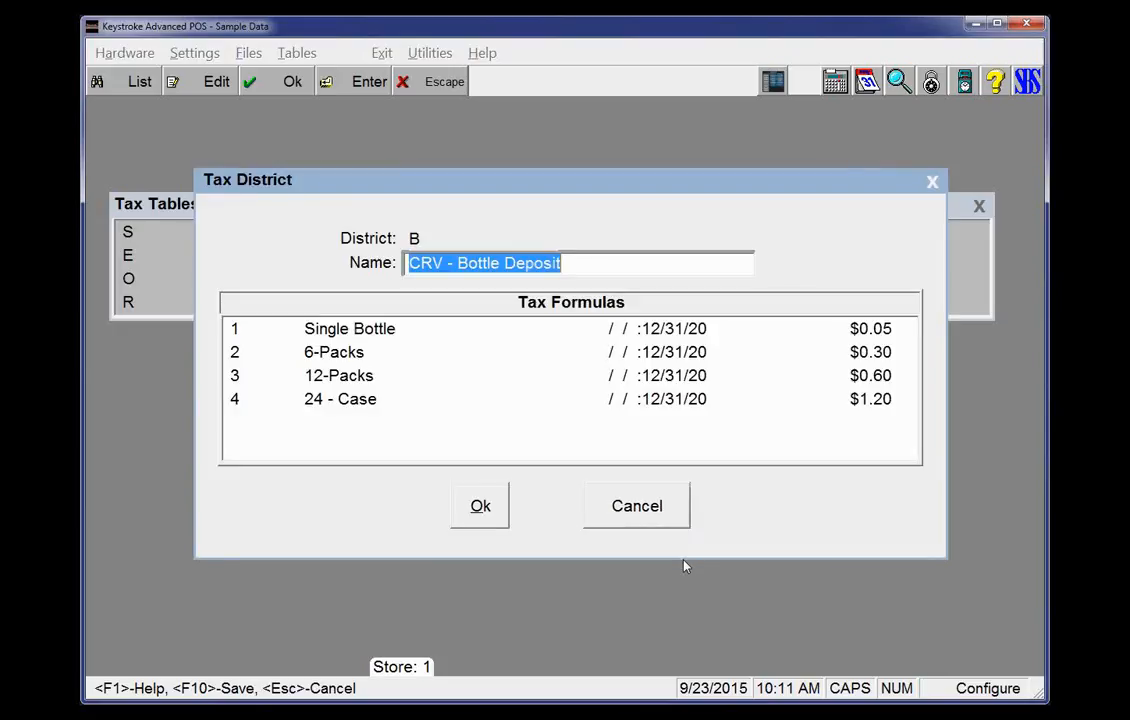
pyautogui.press('Return')
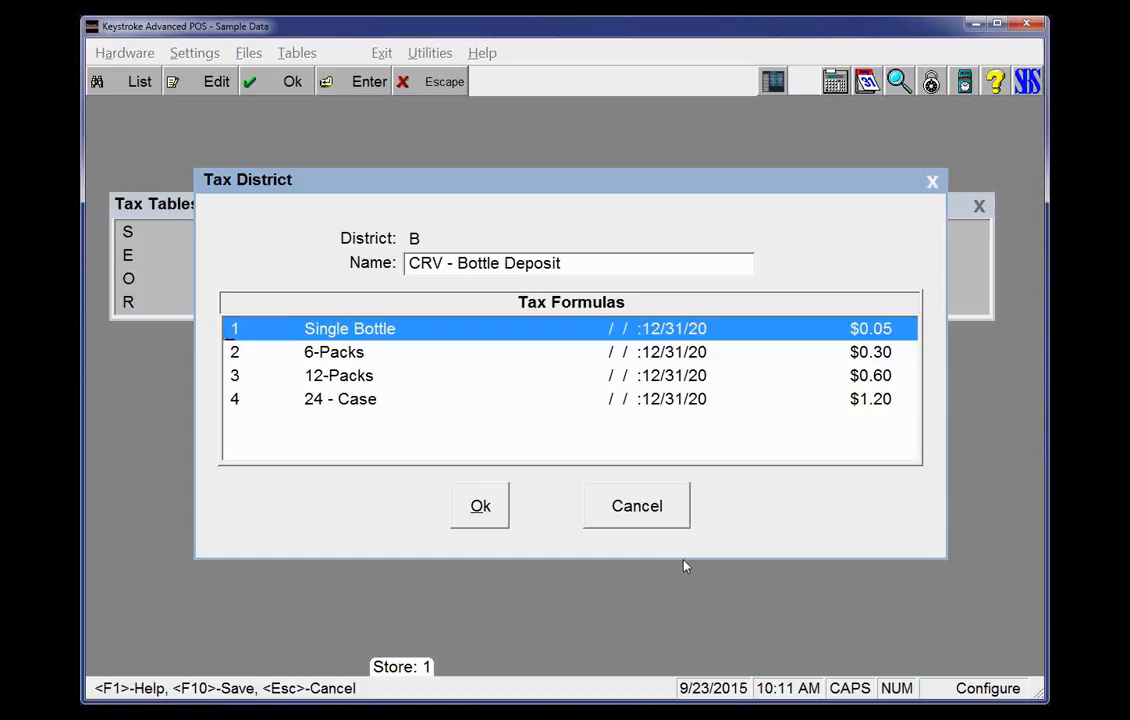
# Browse the bottle deposit formulas, then open and close the Single Bottle formula
pyautogui.press('Down')
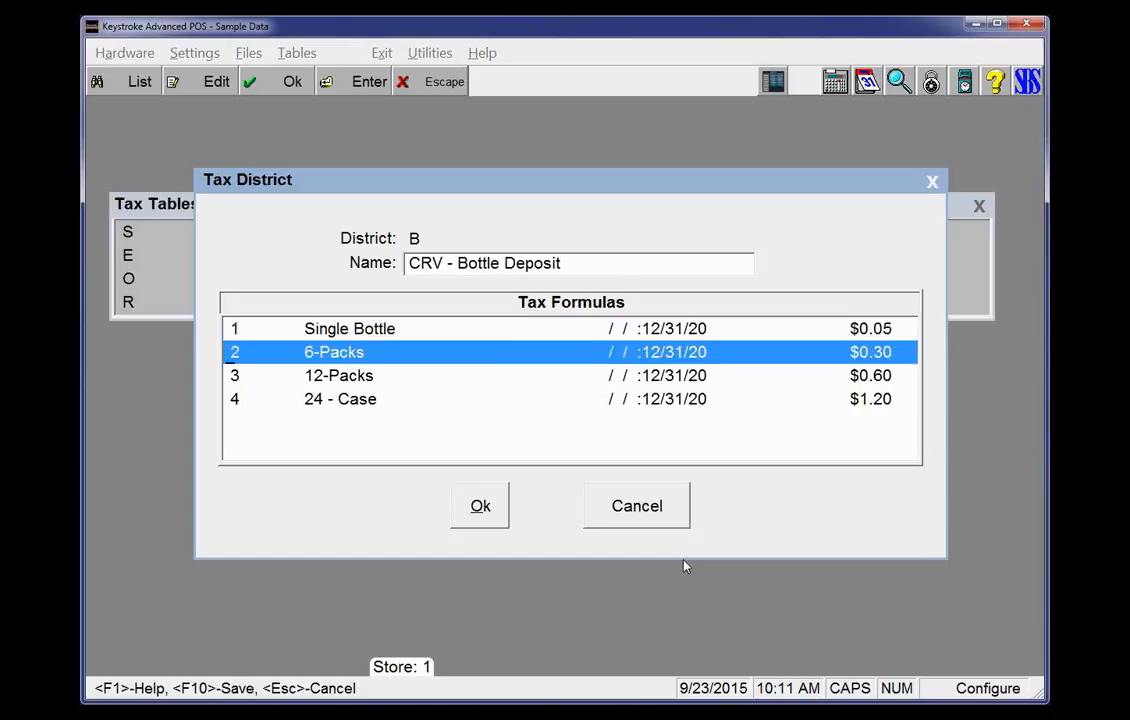
pyautogui.press('Down')
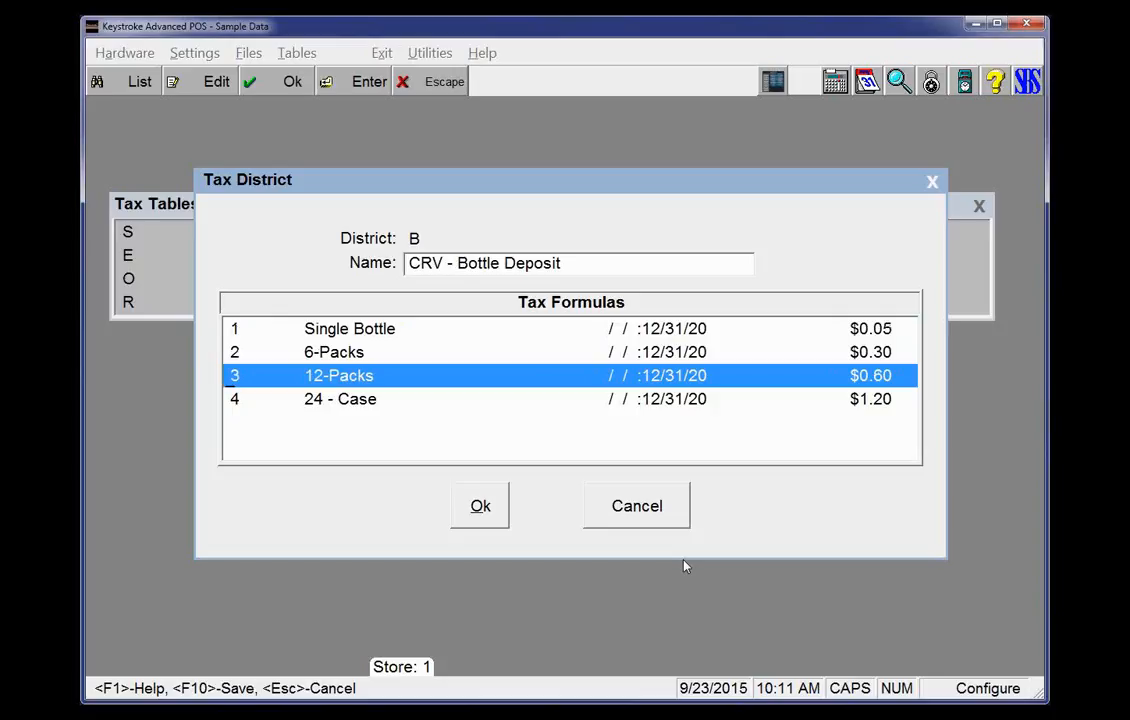
pyautogui.press('Down')
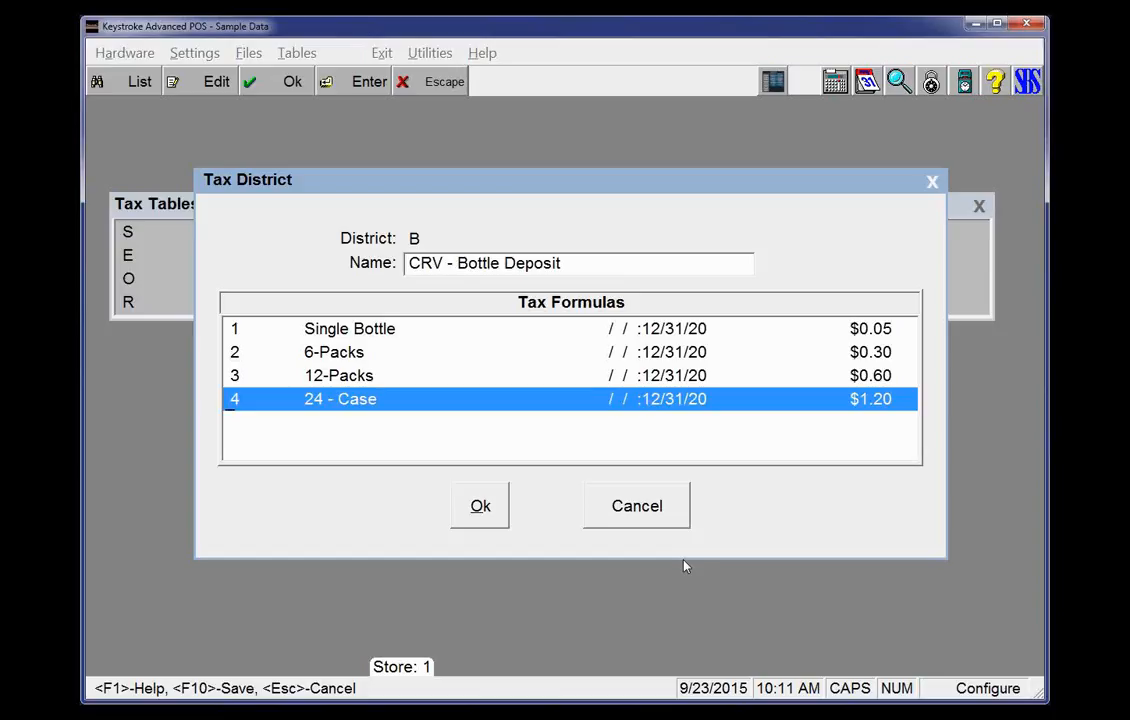
pyautogui.press('Up')
pyautogui.press('Up')
pyautogui.press('Up')
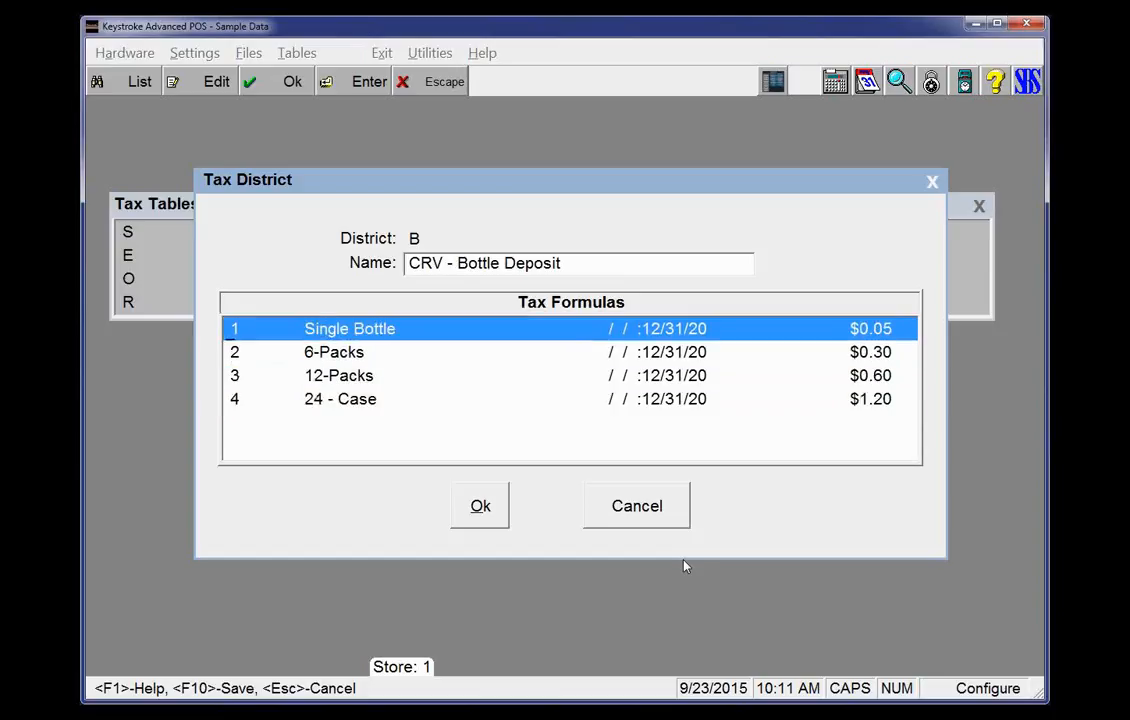
pyautogui.press('Return')
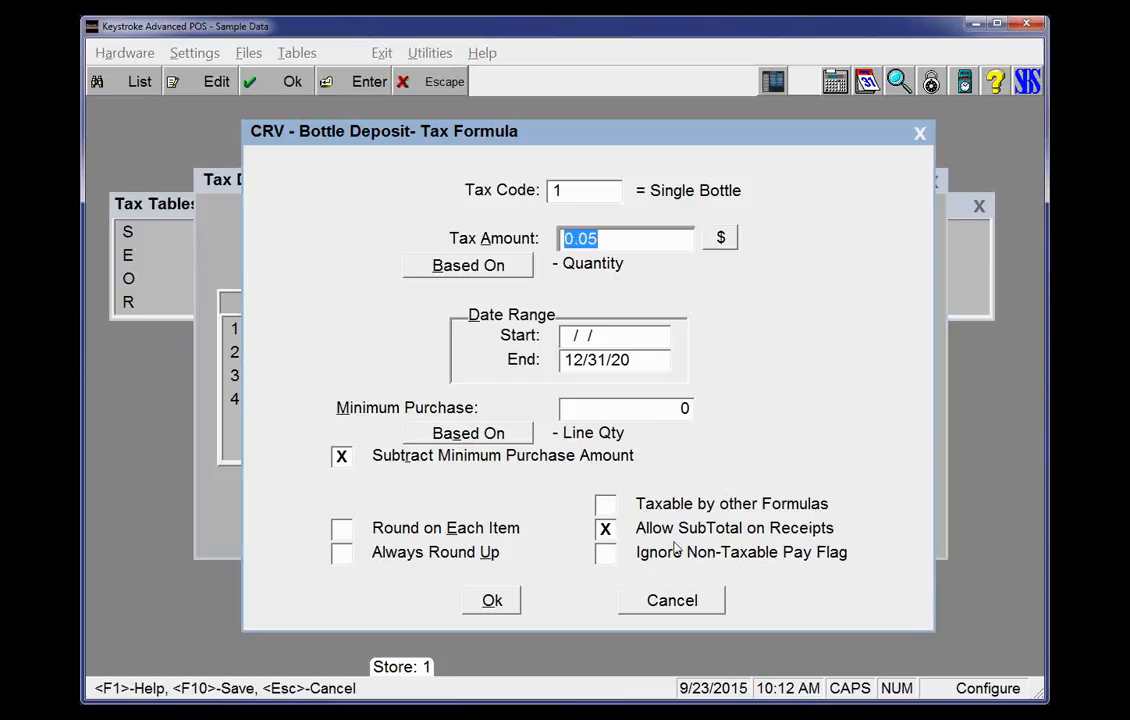
pyautogui.press('Escape')
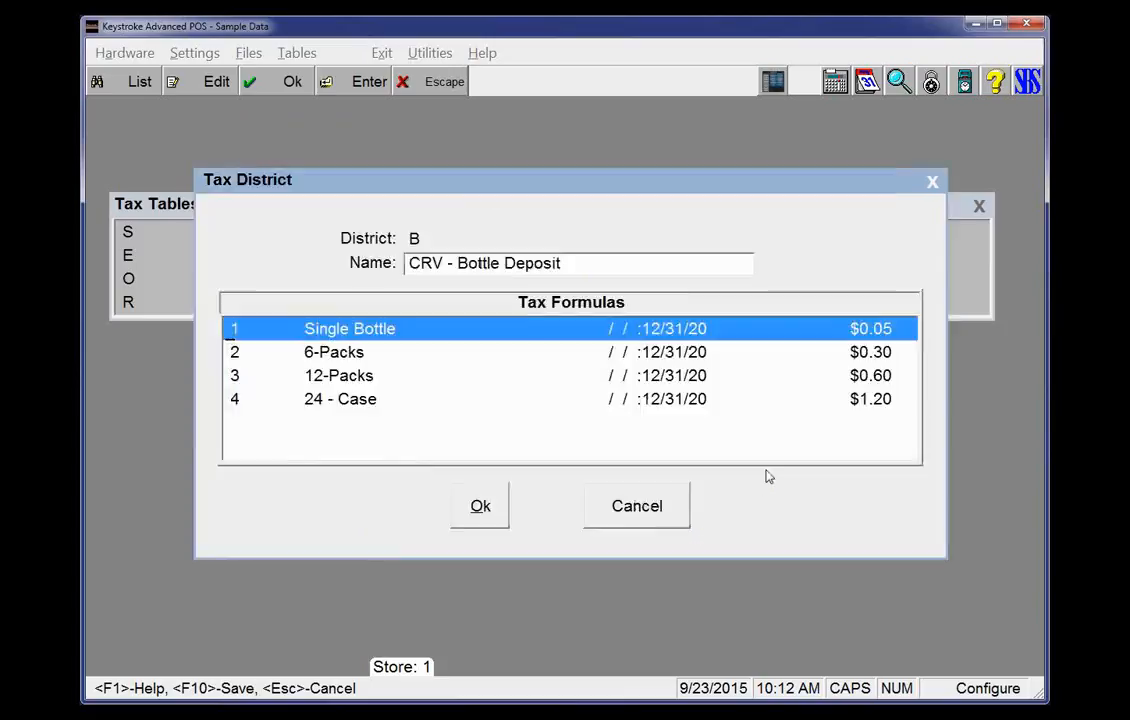
# Close the bottle deposit district, the tax tables list and the open menus
pyautogui.press('Escape')
pyautogui.press('Escape')
pyautogui.press('Escape')
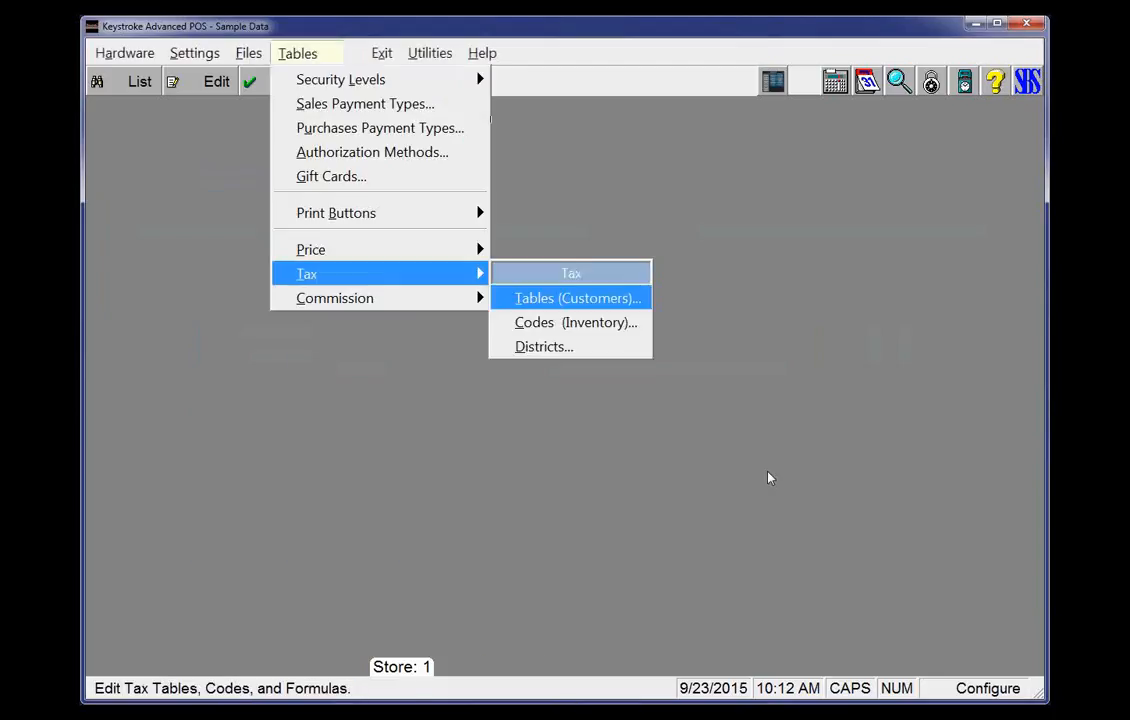
pyautogui.press('Escape')
pyautogui.press('Escape')
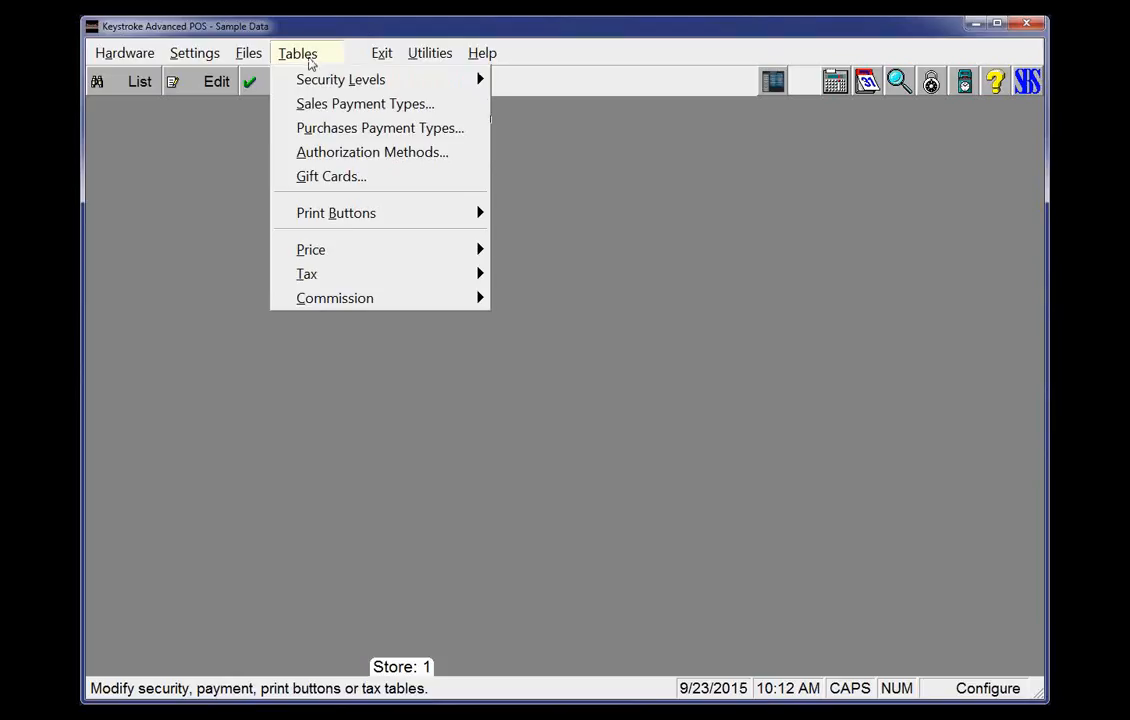
# Open the SM: Sales print buttons list and open the Receipt print button
pyautogui.moveTo(345, 220)
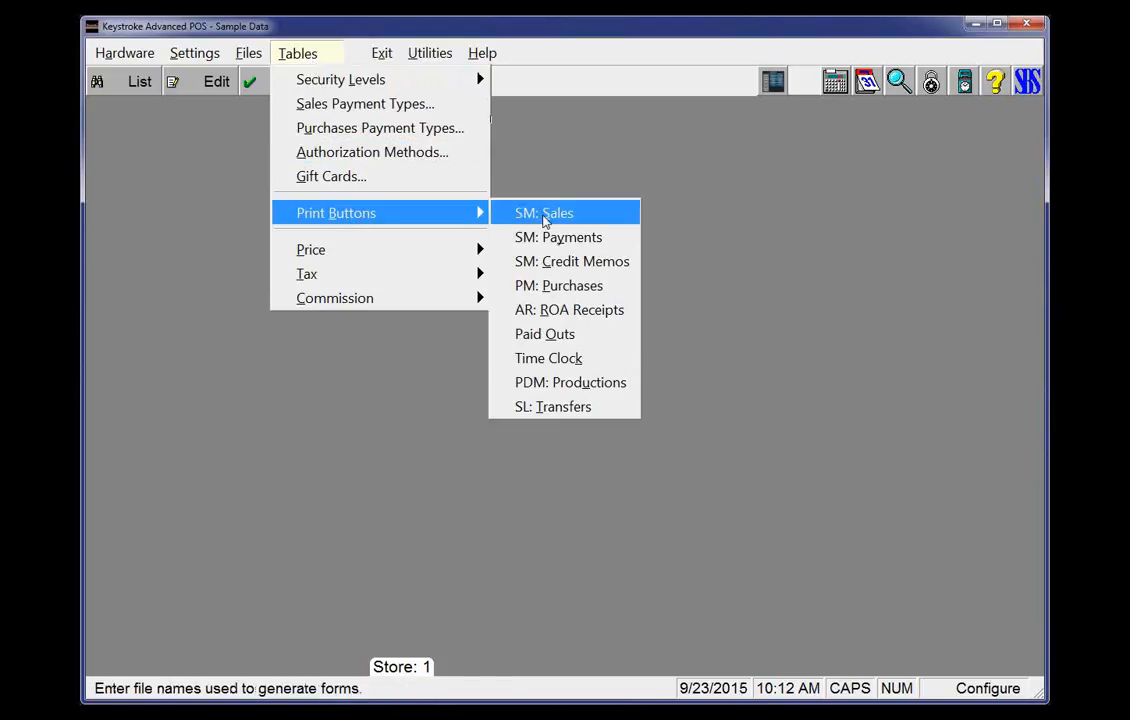
pyautogui.click(549, 215)
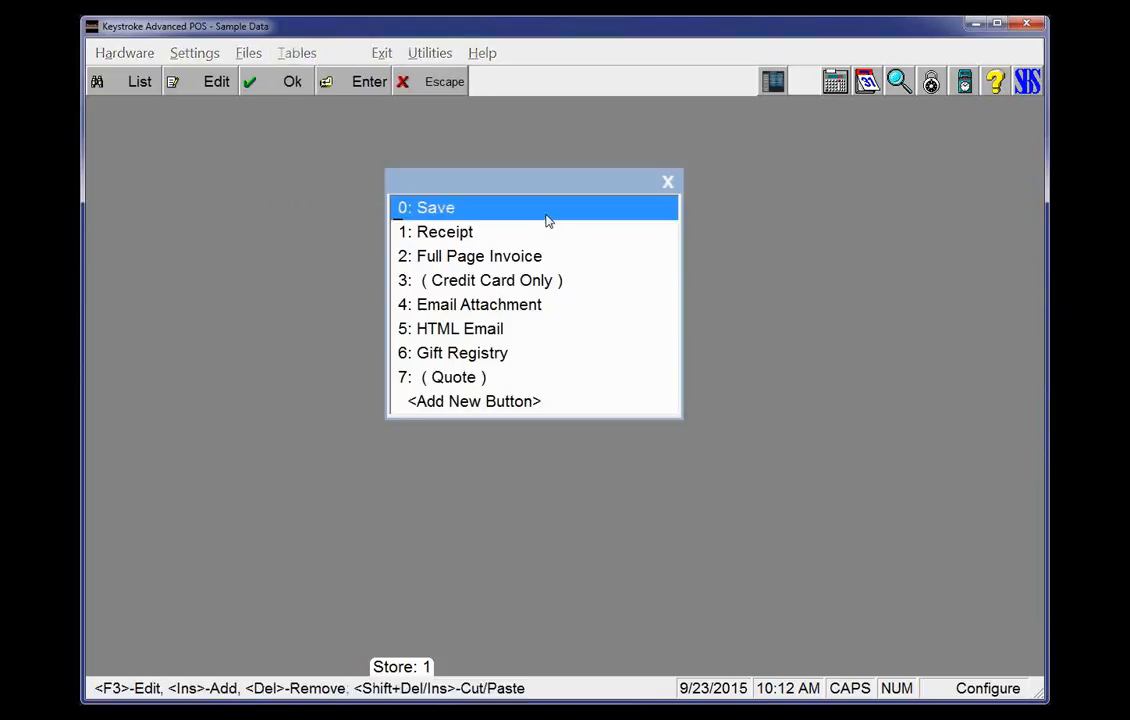
pyautogui.click(449, 234)
pyautogui.doubleClick(449, 234)
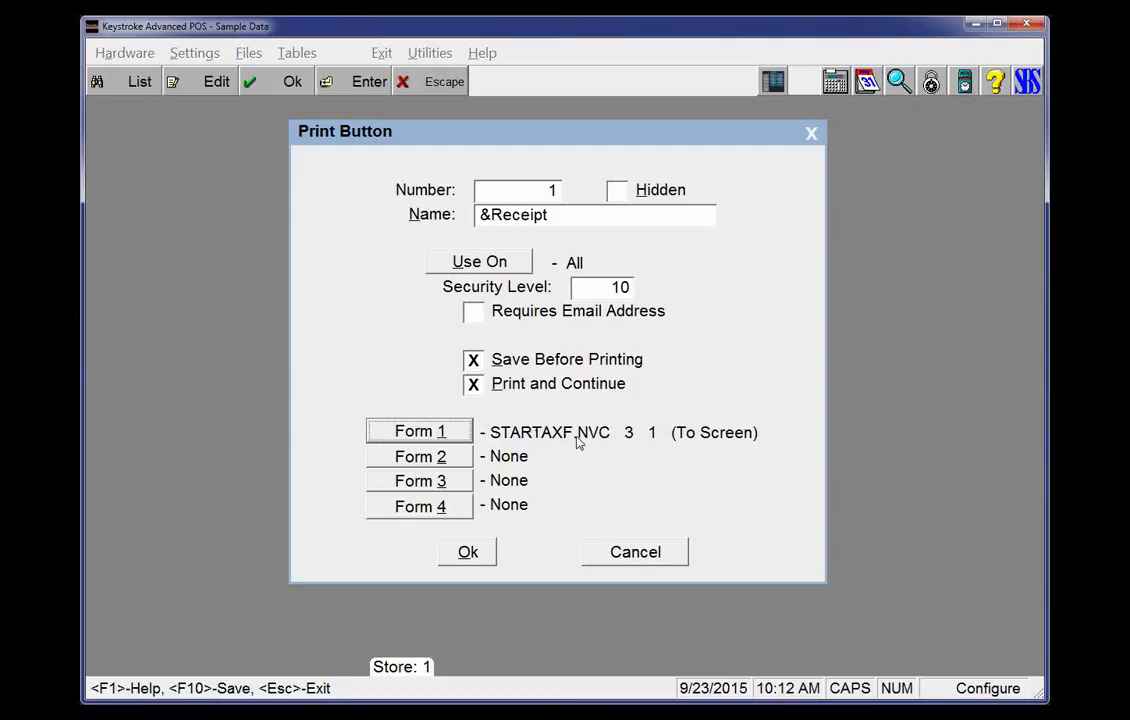
# Inspect the Receipt button's Form 1 settings, then cancel out of the form and print button
pyautogui.click(440, 432)
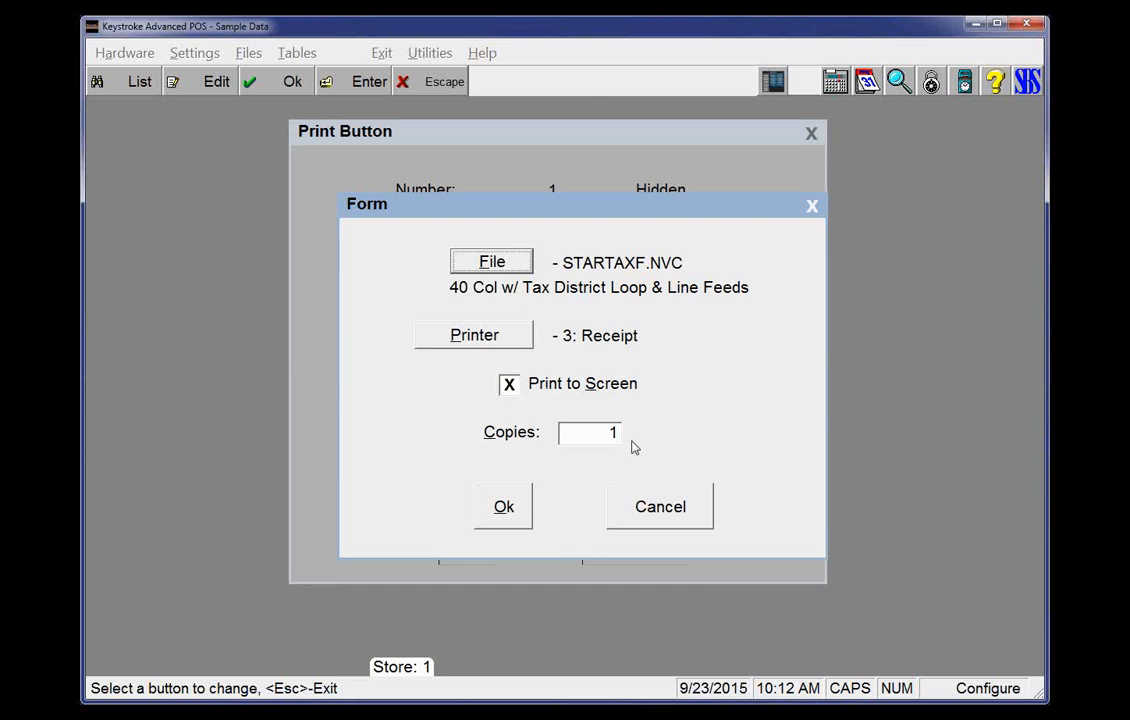
pyautogui.click(708, 524)
pyautogui.press('Escape')
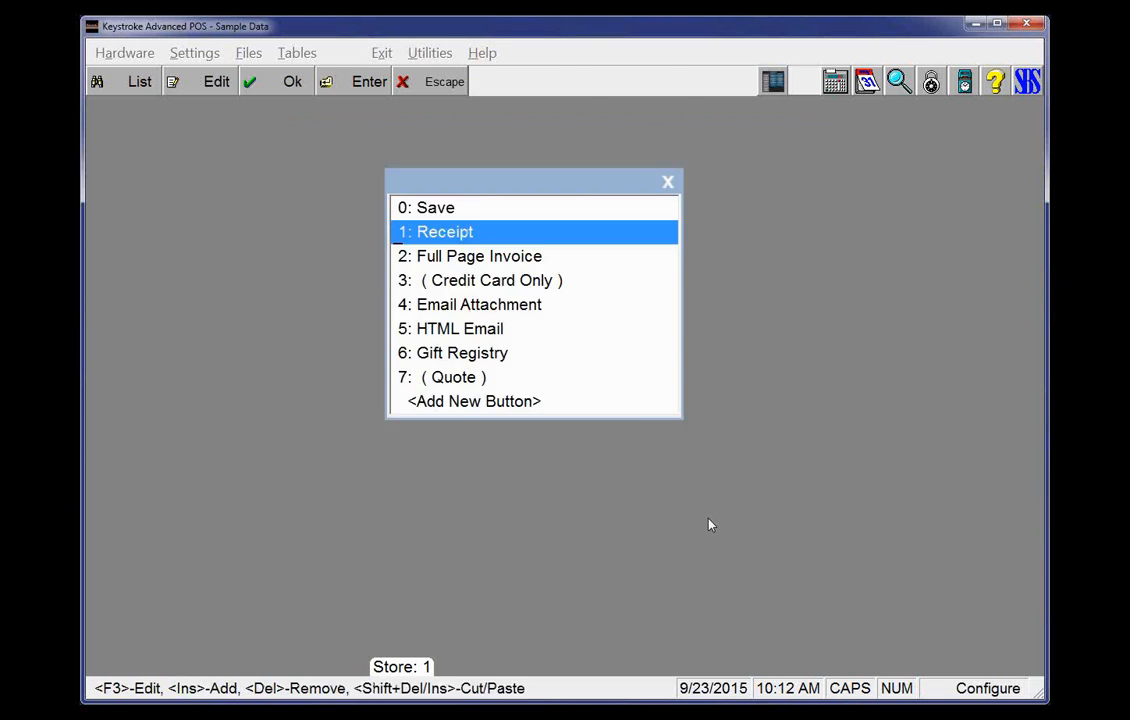
# Close the print buttons list and switch to the Sales Manager module
pyautogui.press('Escape')
pyautogui.press('Escape')
pyautogui.click(383, 55)
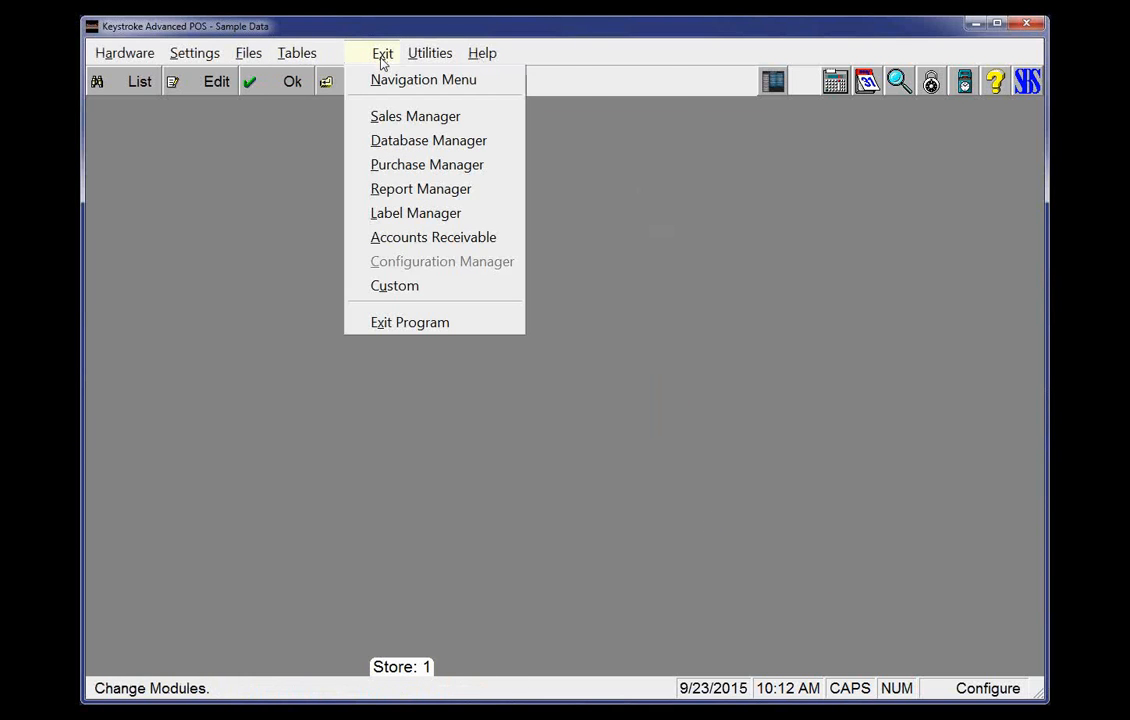
pyautogui.click(385, 117)
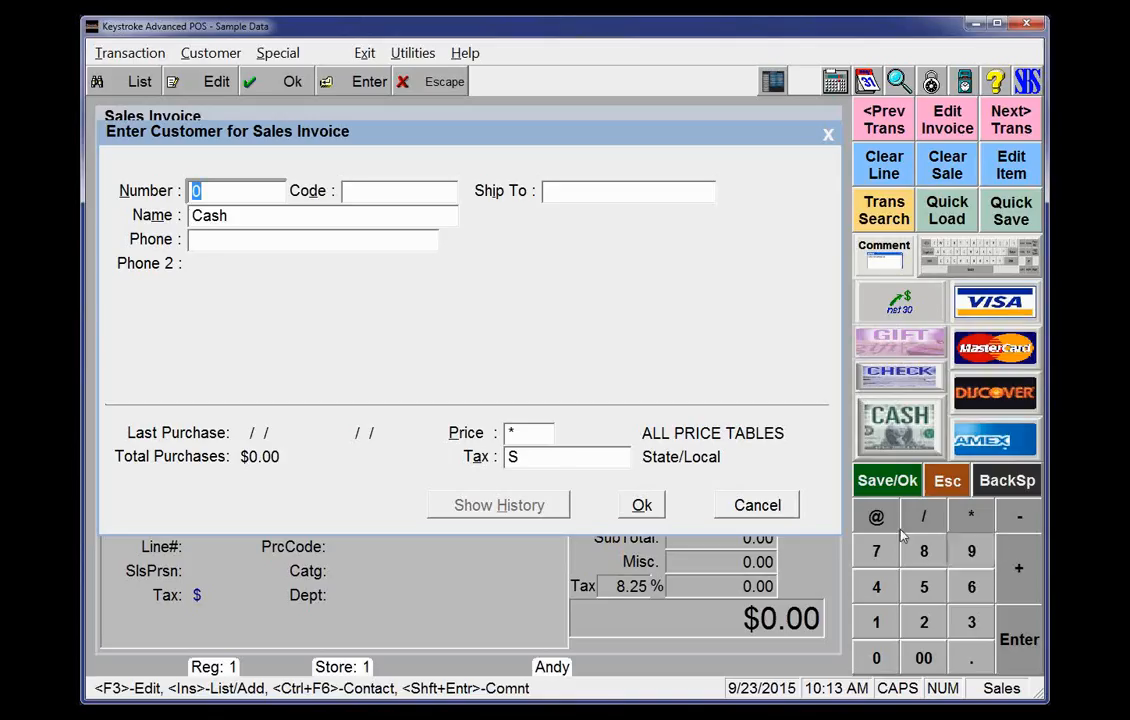
# Browse the customer tax tables list from the invoice customer's Tax field and keep State/Local (S) selected
pyautogui.click(513, 457)
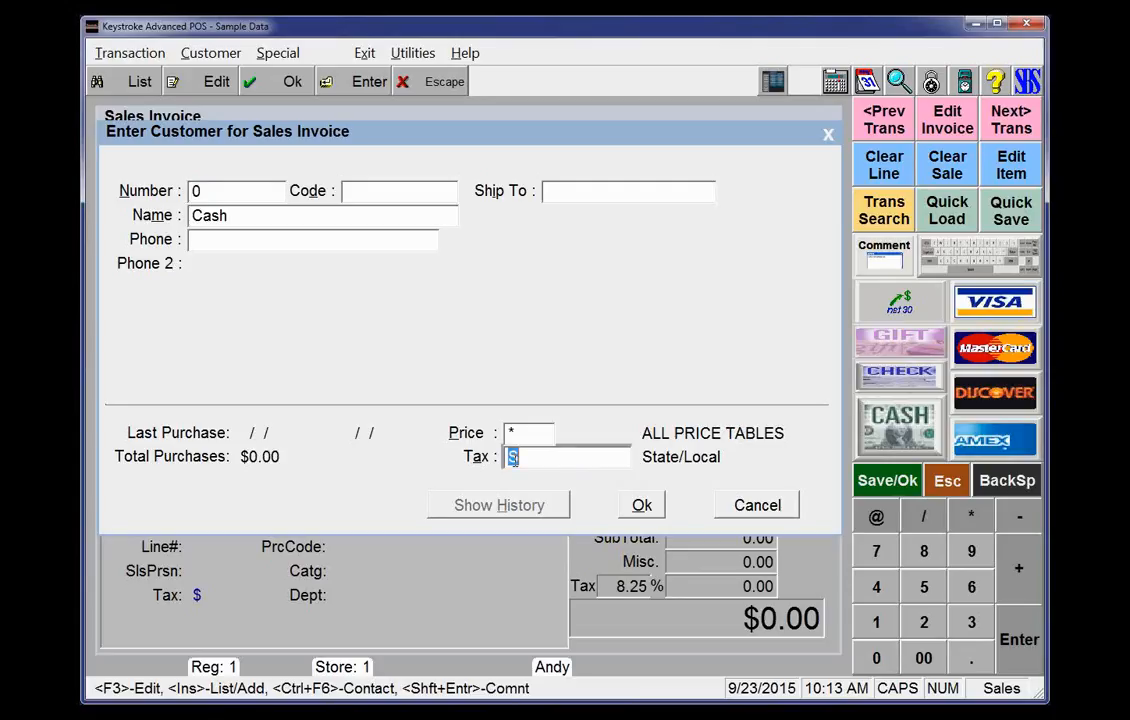
pyautogui.press('Insert')
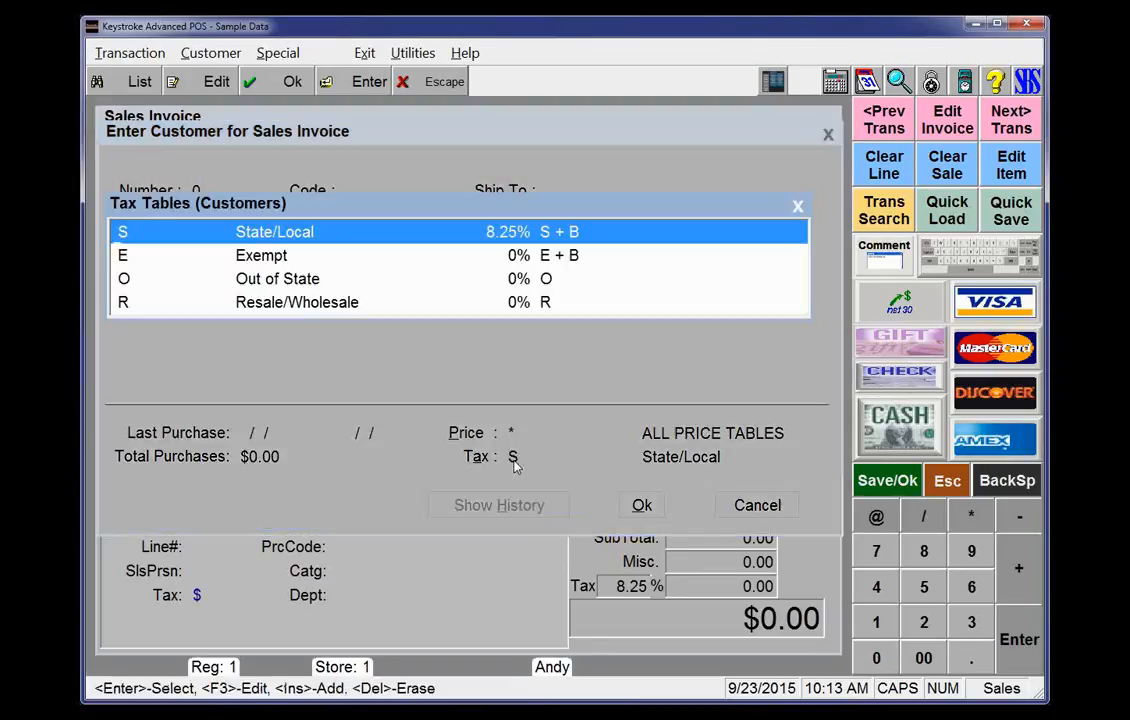
pyautogui.press('Down')
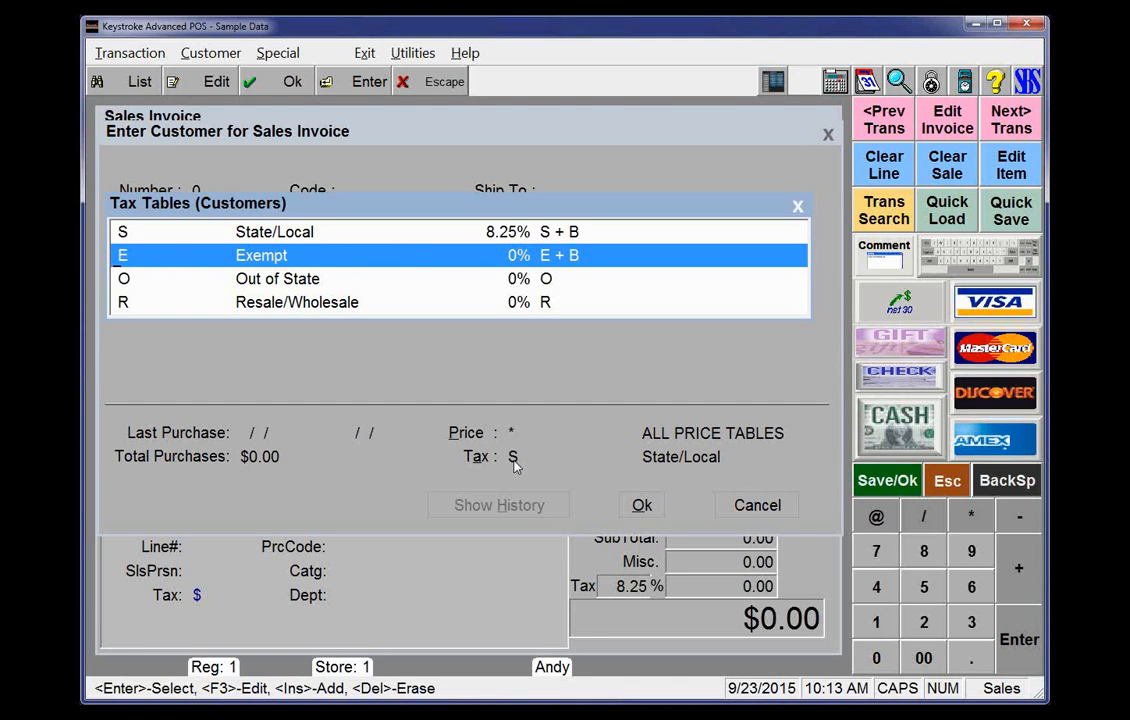
pyautogui.press('Down')
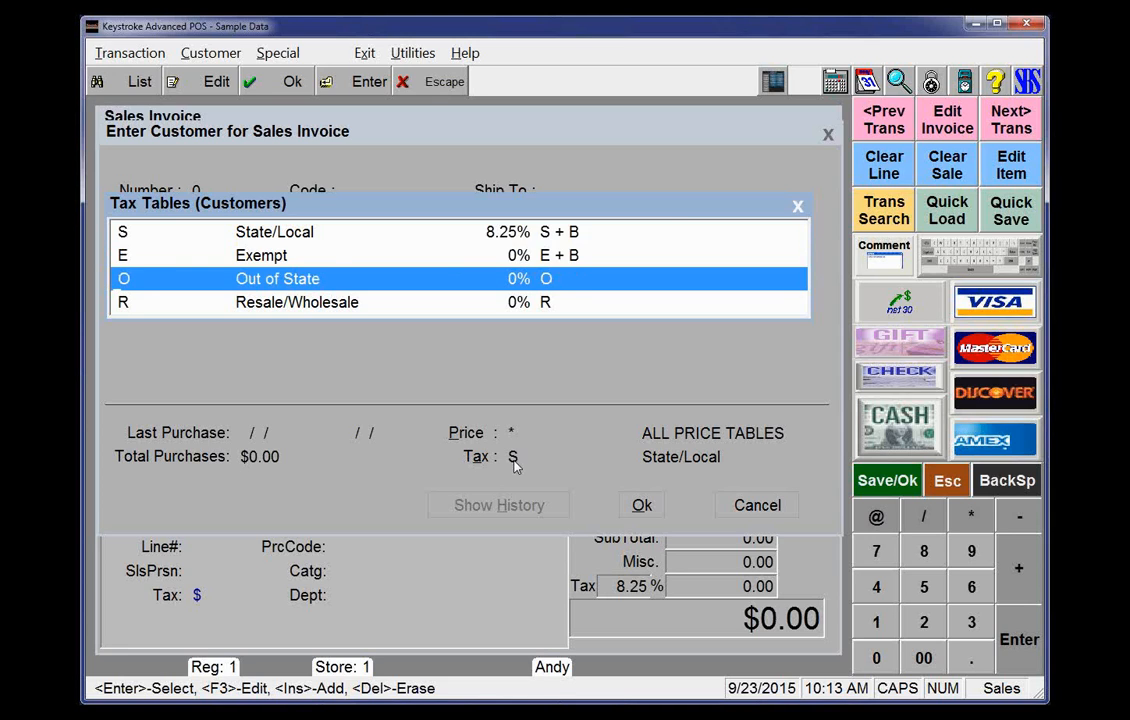
pyautogui.press('Up')
pyautogui.press('Up')
pyautogui.press('Return')
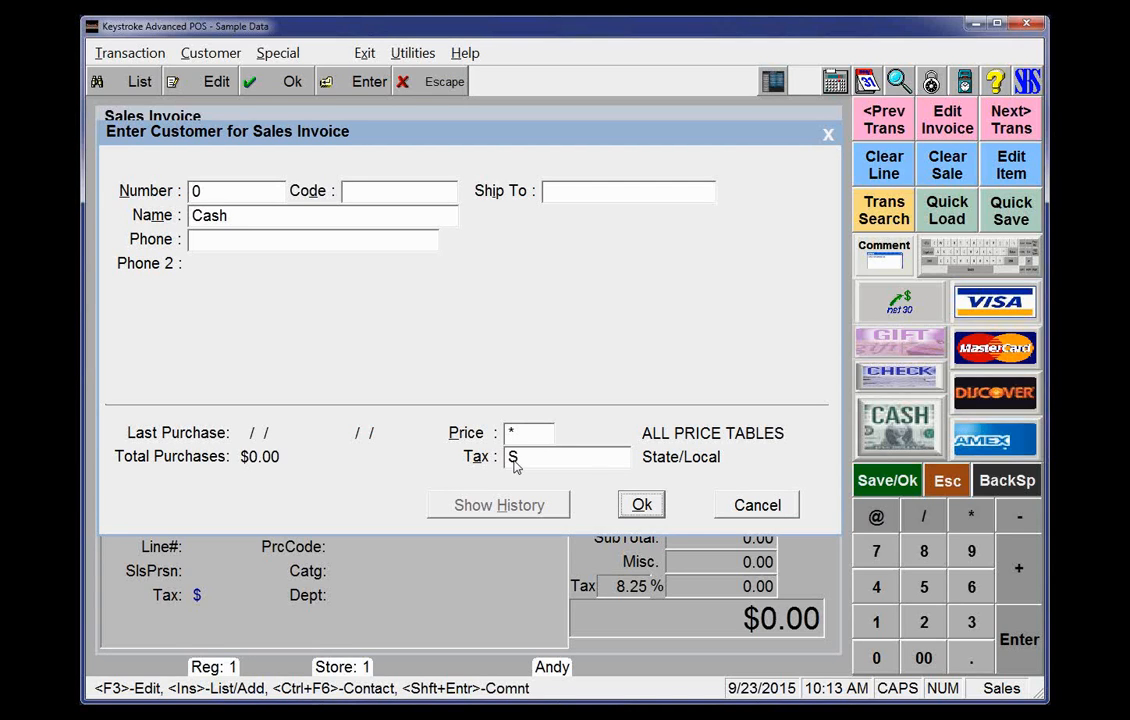
# Accept the Cash customer and add the 11 Inch Writing Tablet from the inventory list to the invoice
pyautogui.click(643, 506)
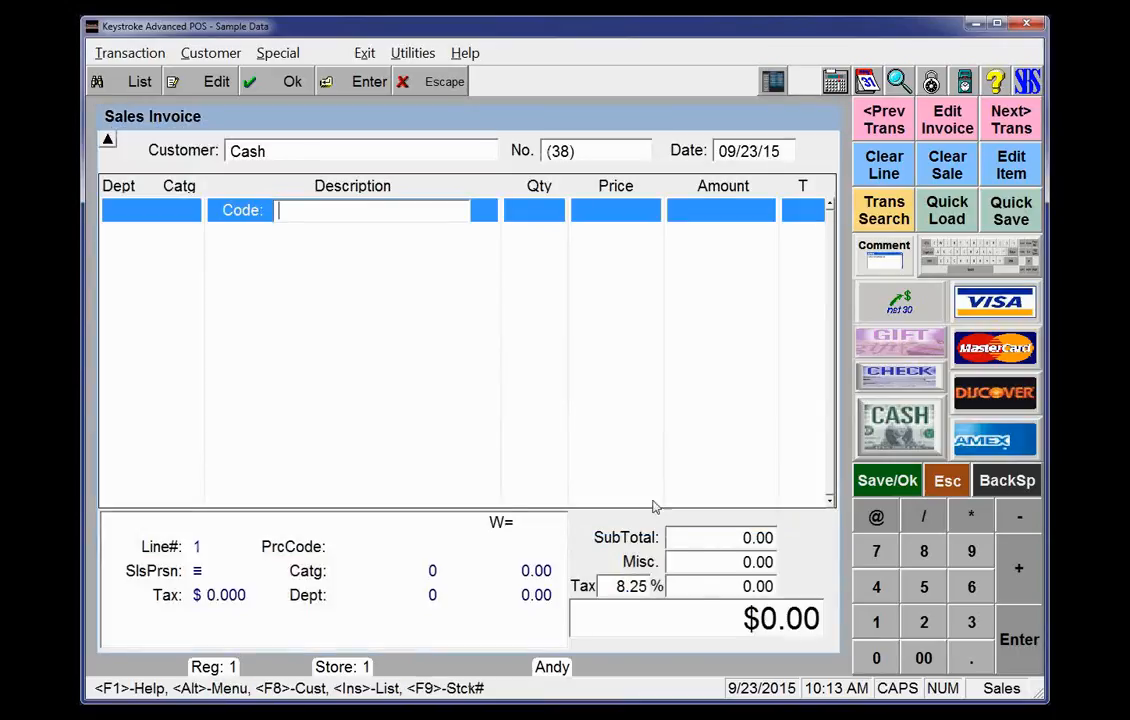
pyautogui.click(631, 591)
pyautogui.press('Insert')
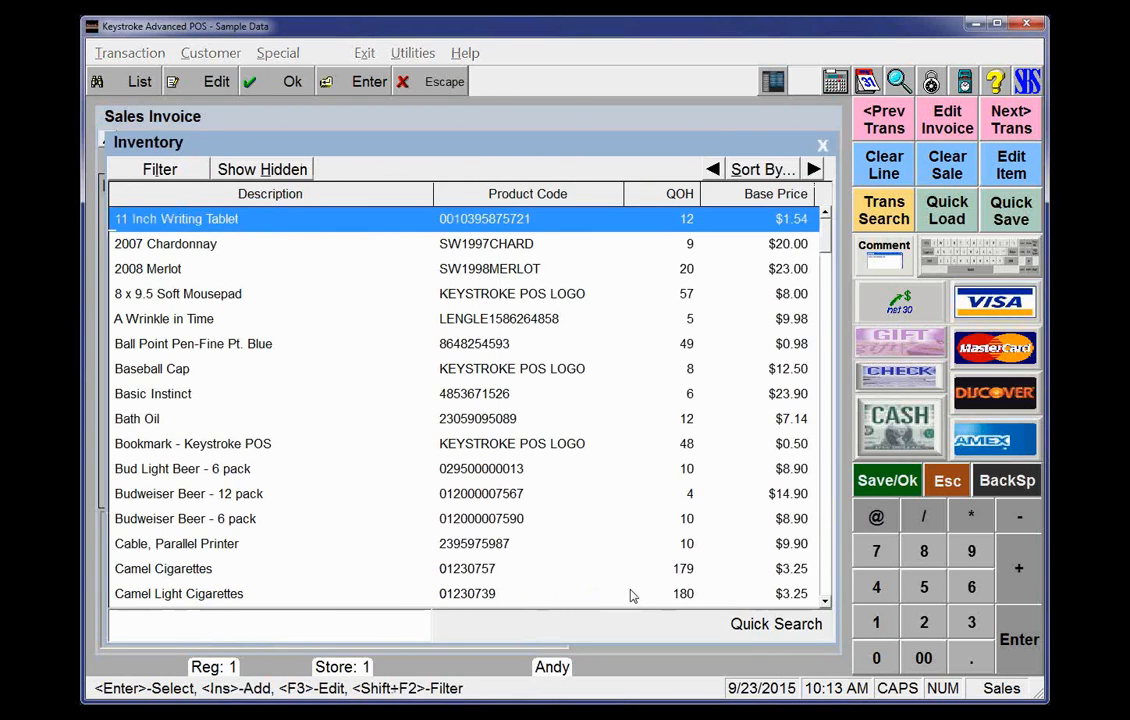
pyautogui.press('Return')
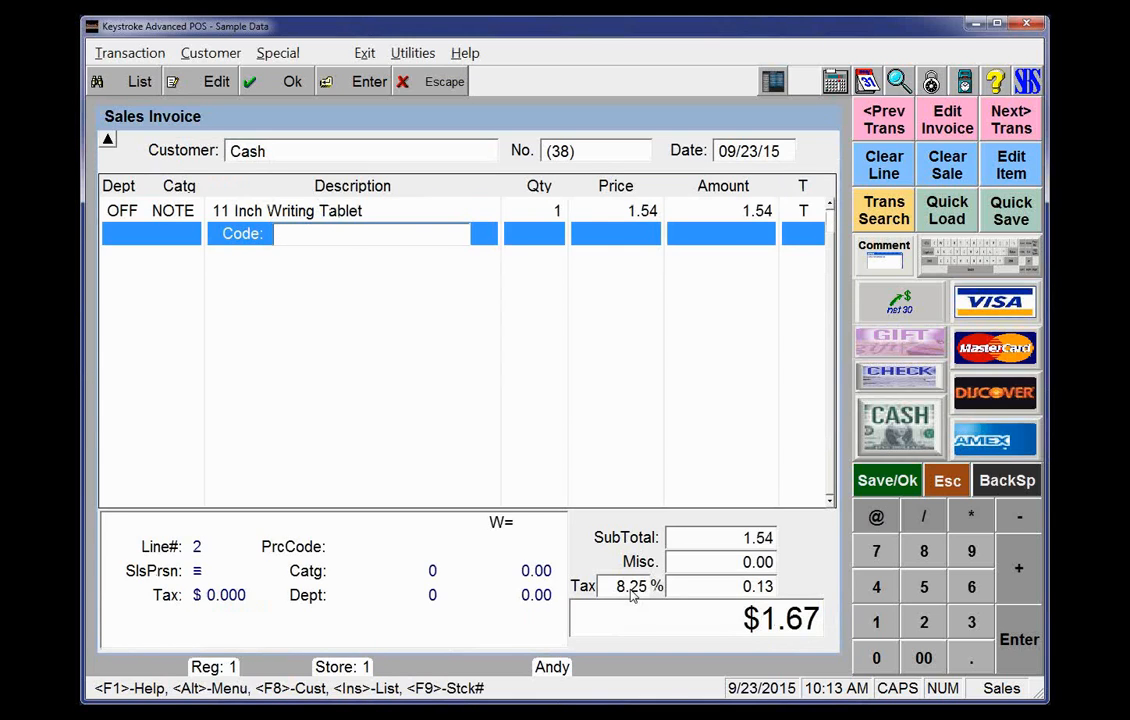
# Set the writing tablet line's quantity to 10 and its price to 10.00
pyautogui.press('Up')
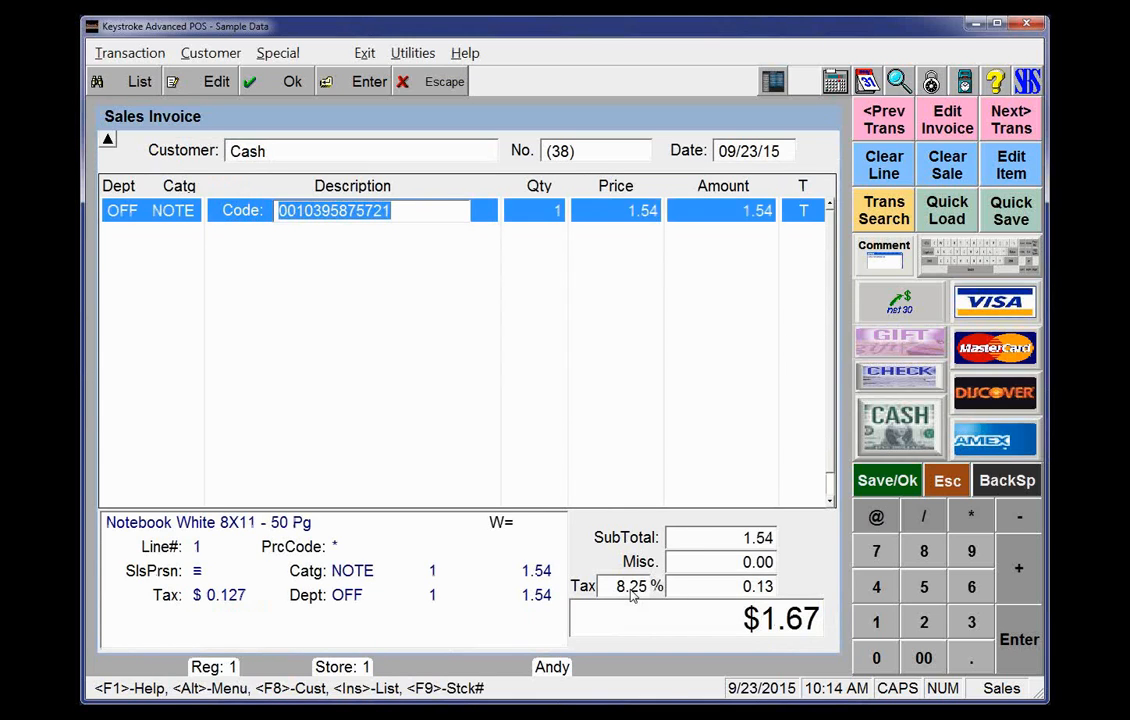
pyautogui.press('Return')
pyautogui.write('10')
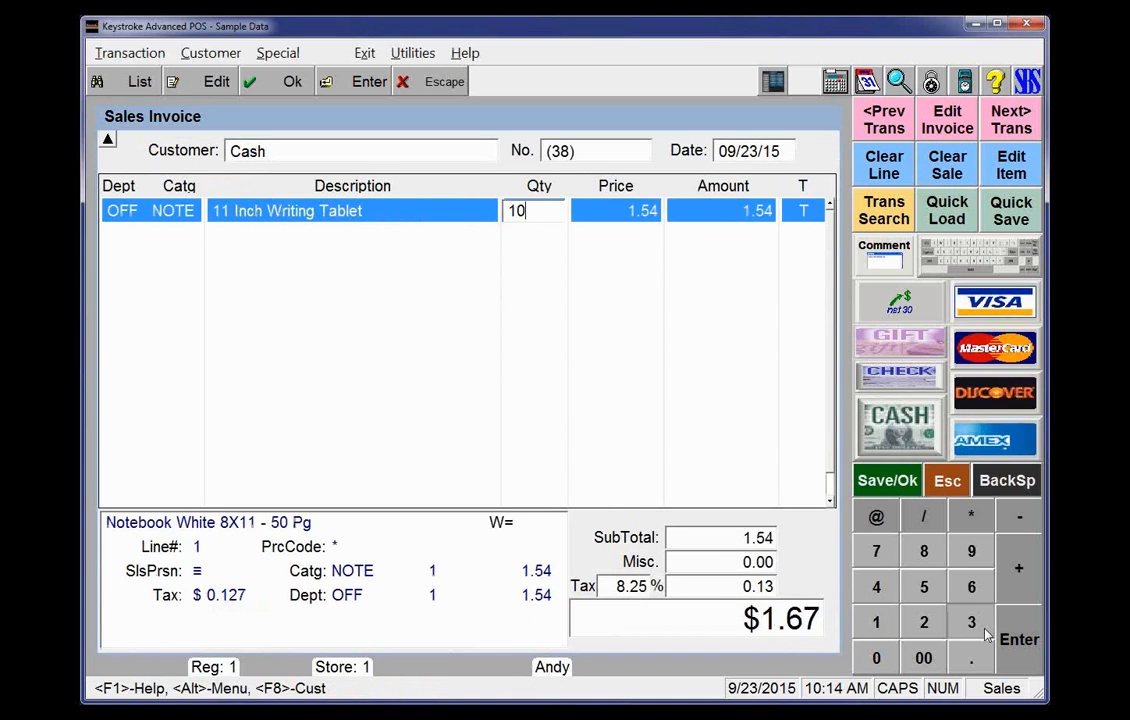
pyautogui.press('Return')
pyautogui.write('10')
pyautogui.press('Return')
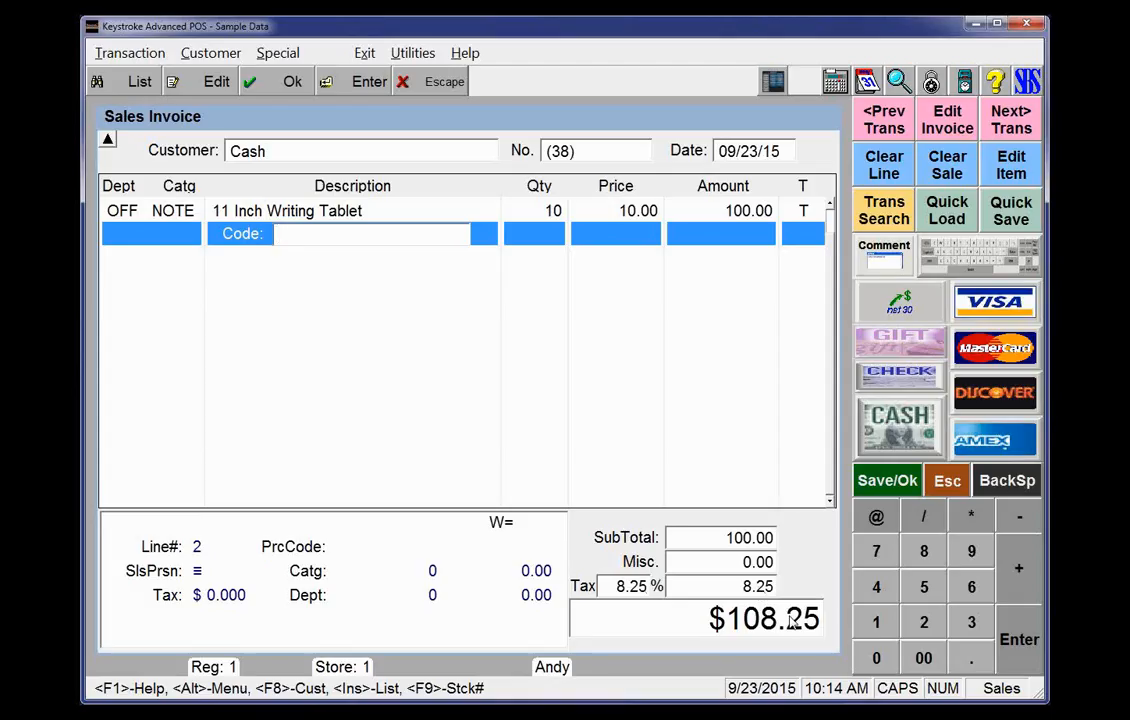
# Replace the tablet line with Pepsi Single 12 oz, found by searching the inventory for PEP
pyautogui.press('Up')
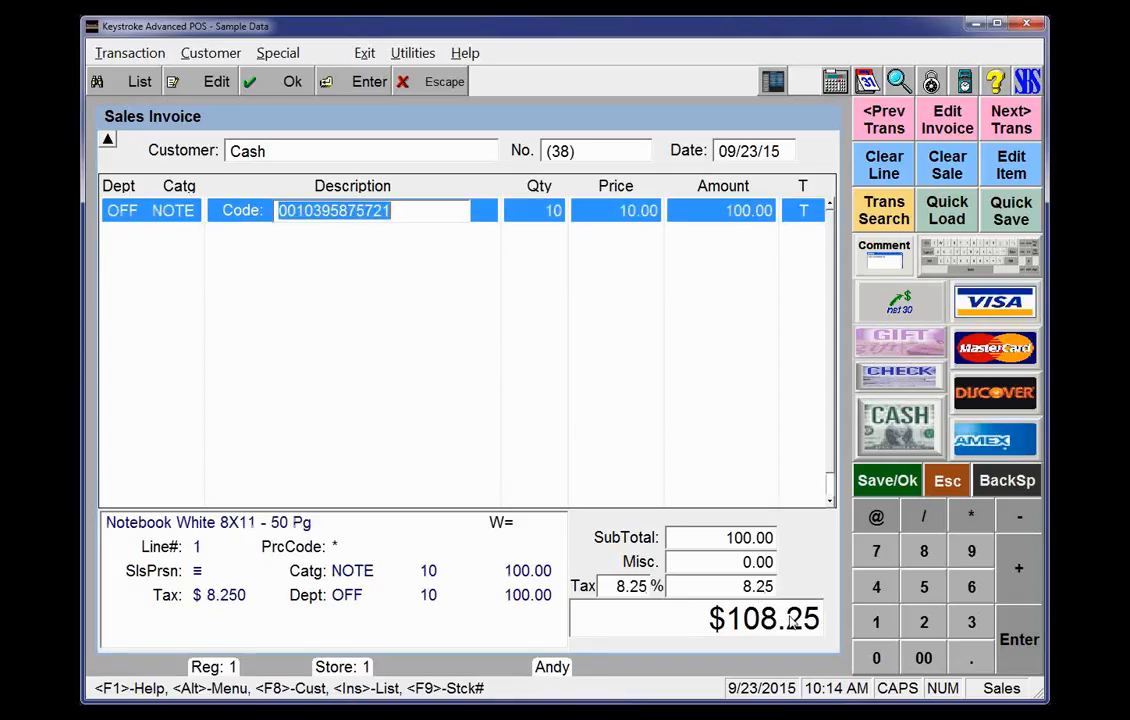
pyautogui.press('Delete')
pyautogui.press('Insert')
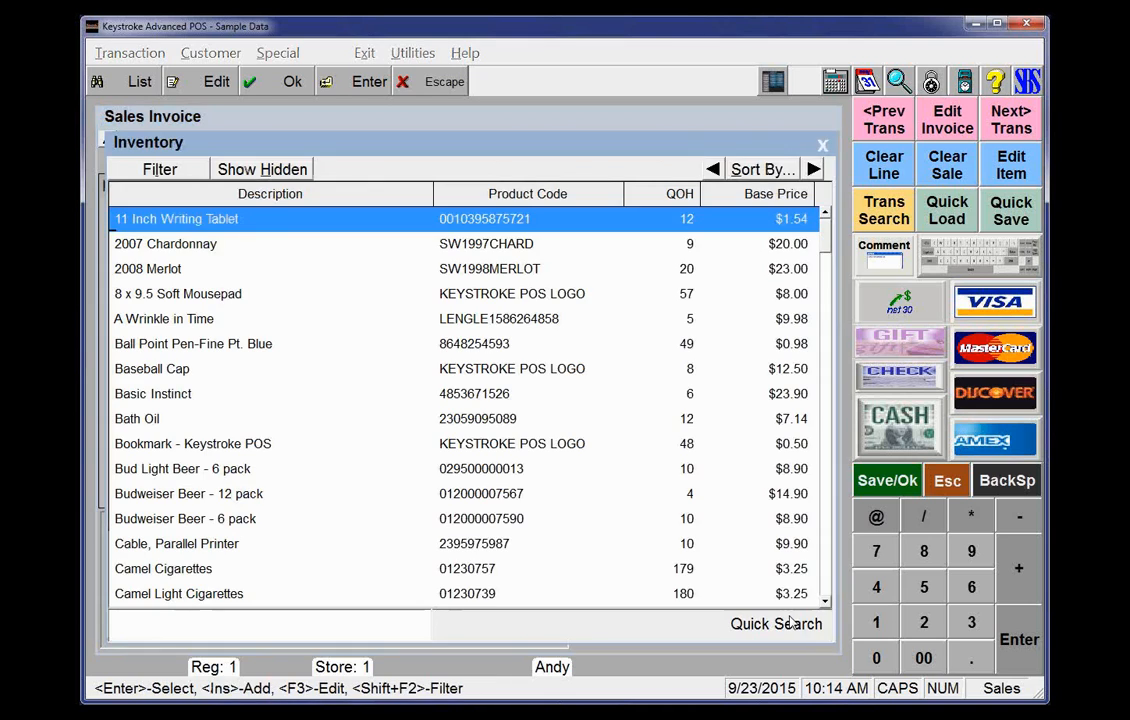
pyautogui.write('PEP')
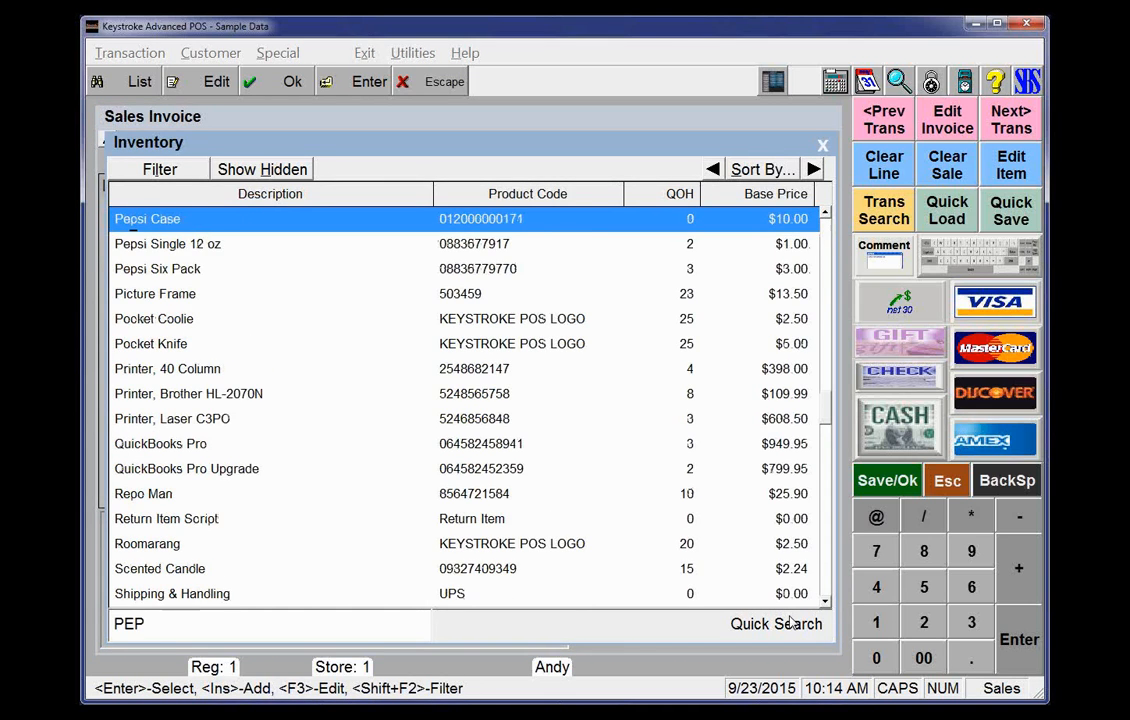
pyautogui.press('Down')
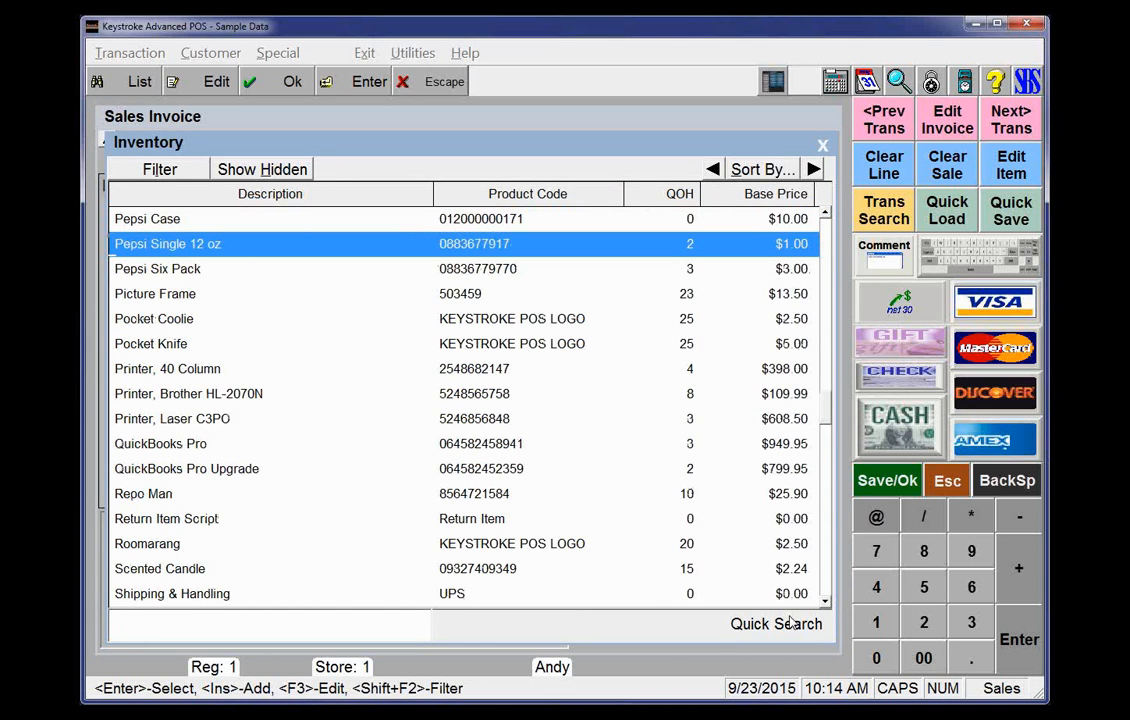
pyautogui.press('Return')
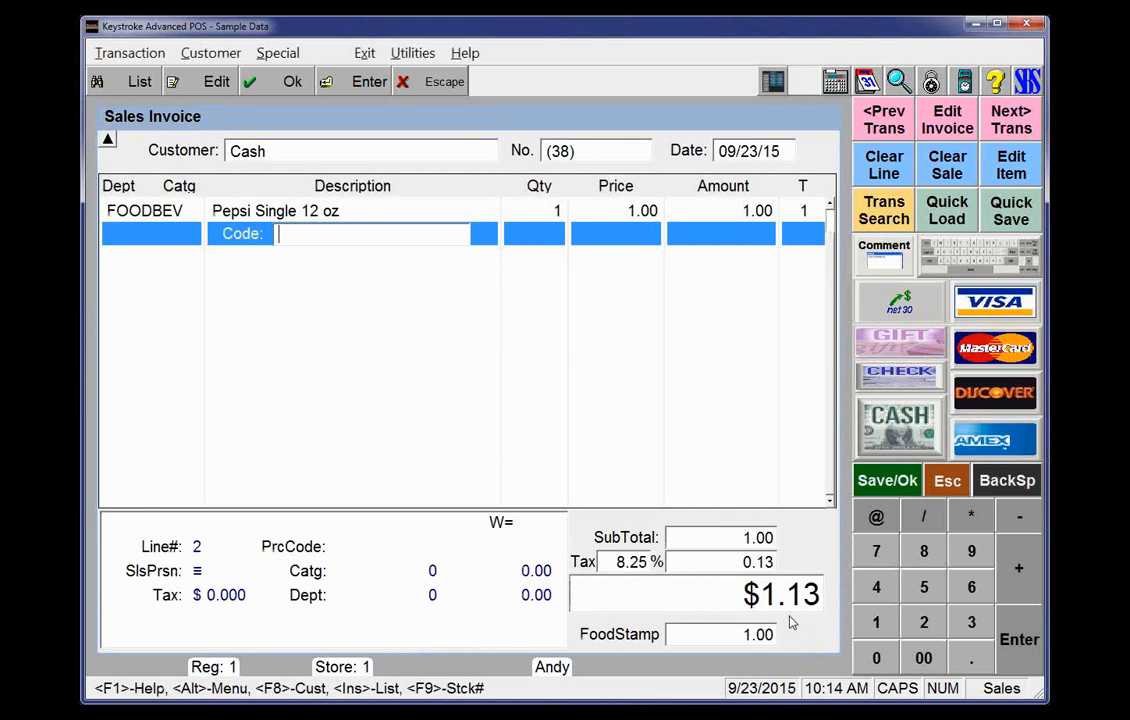
# Set the Pepsi Single 12 oz quantity to 100
pyautogui.press('Up')
pyautogui.press('Return')
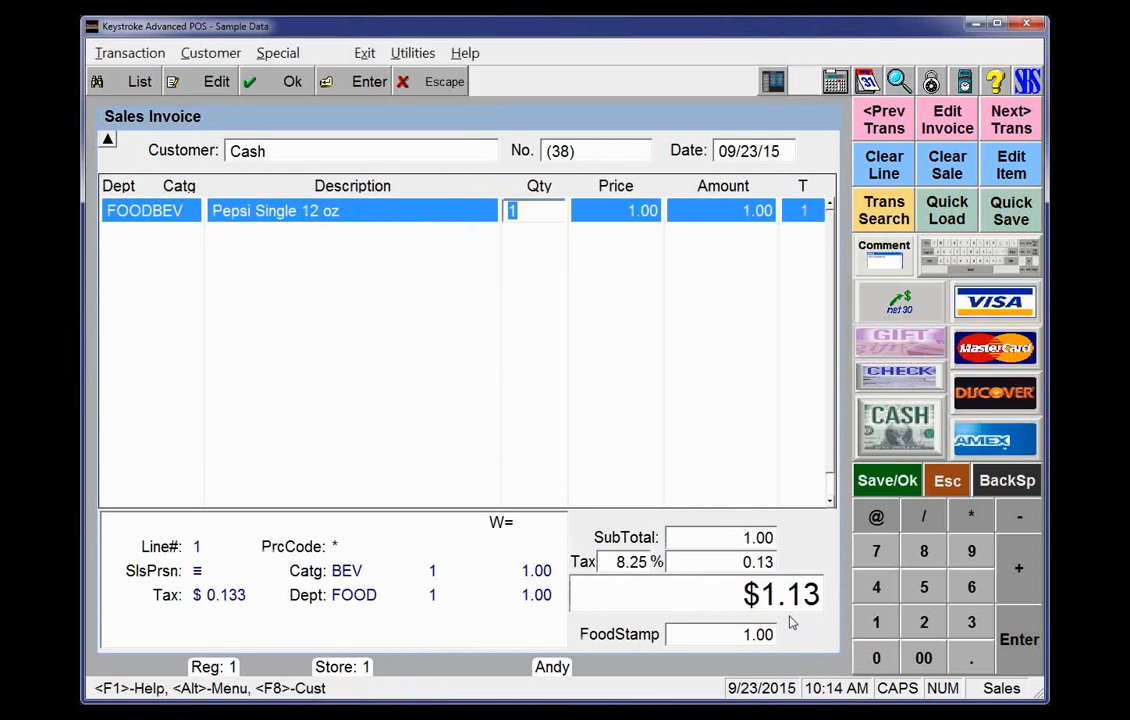
pyautogui.write('100')
pyautogui.press('Return')
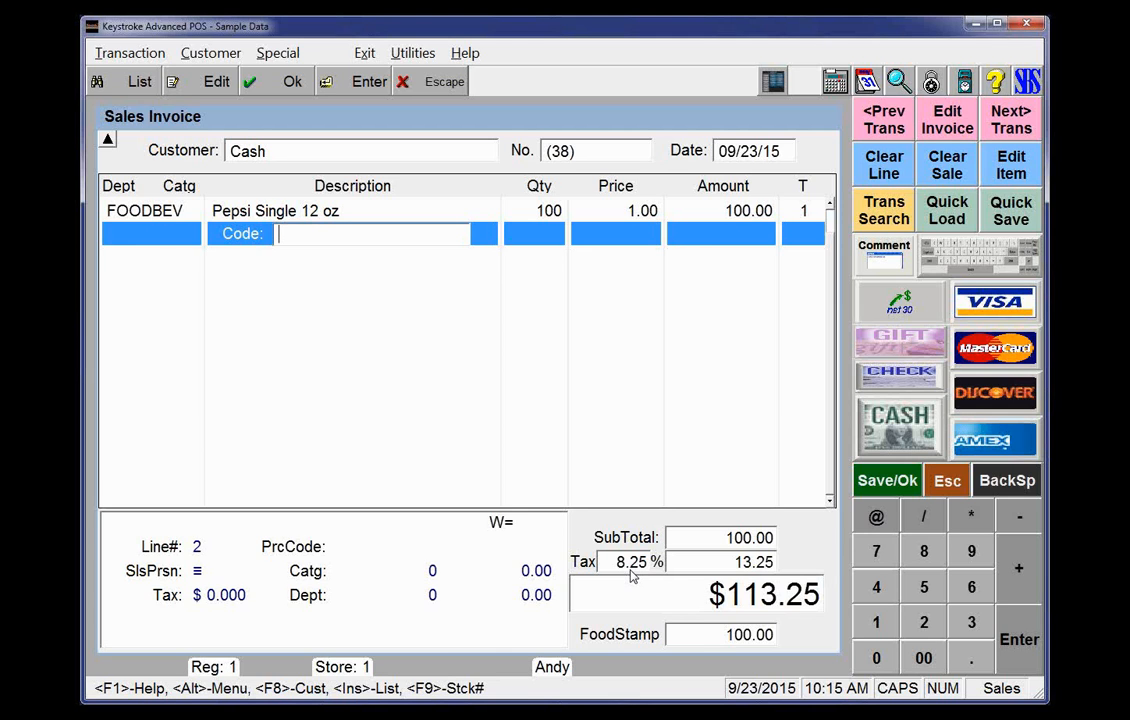
# Complete the sale with a cash payment for the full amount and print the receipt to screen
pyautogui.press('F10')
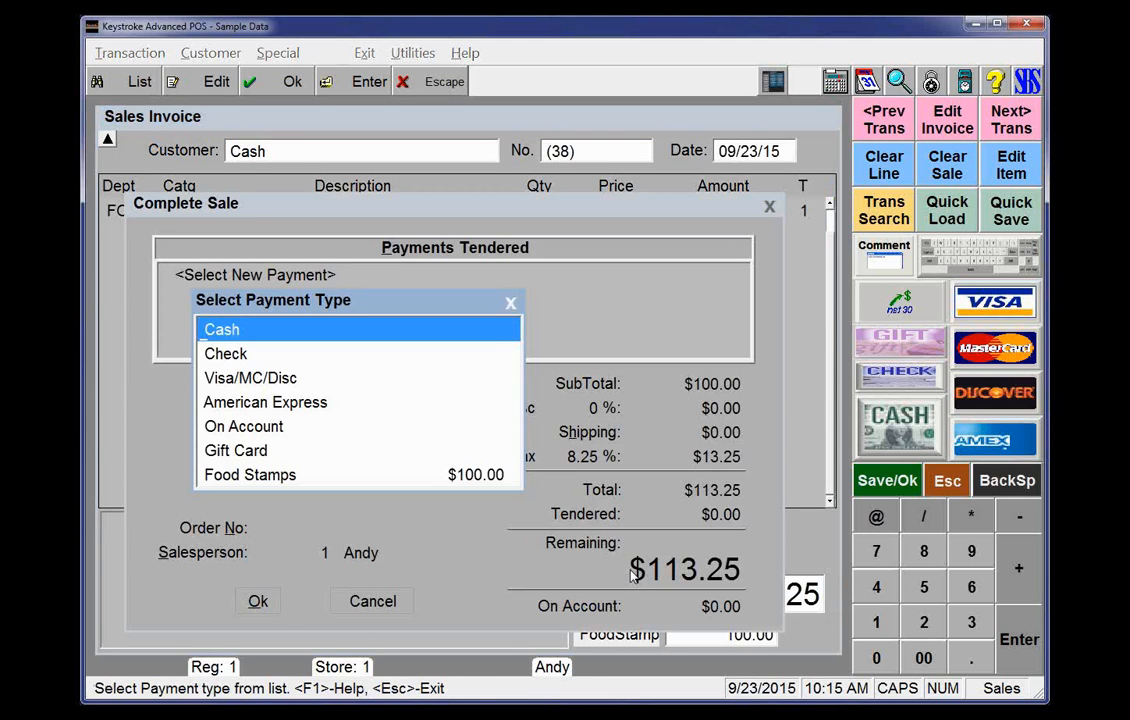
pyautogui.press('Return')
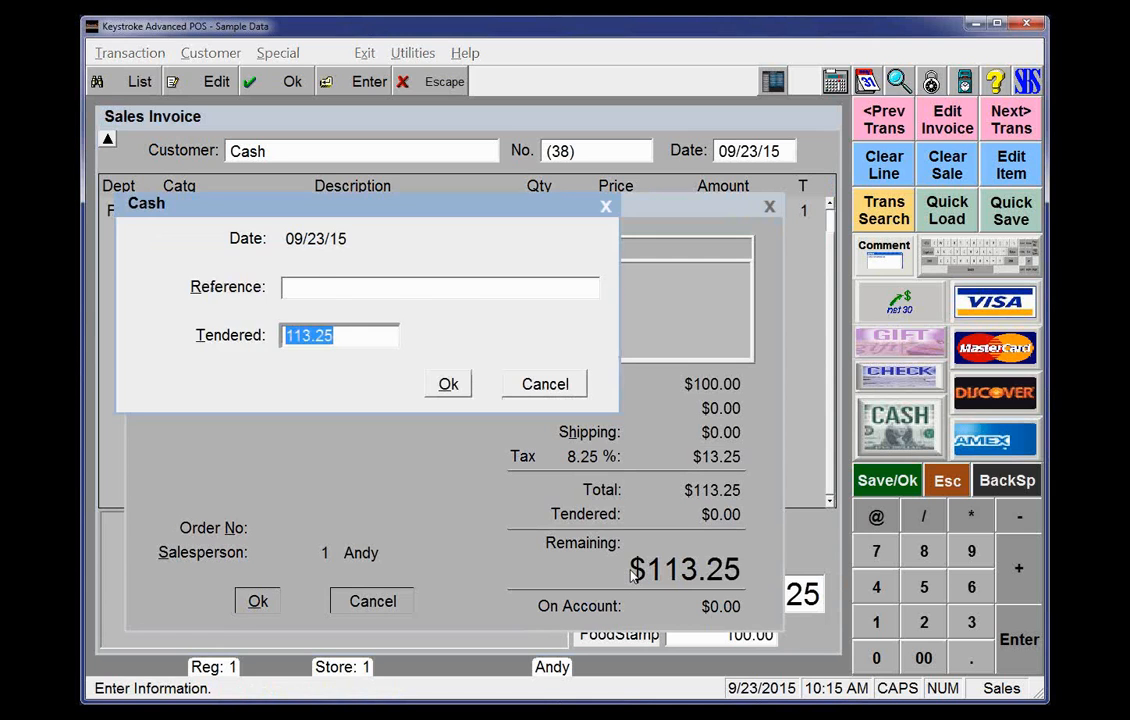
pyautogui.press('Tab')
pyautogui.press('Return')
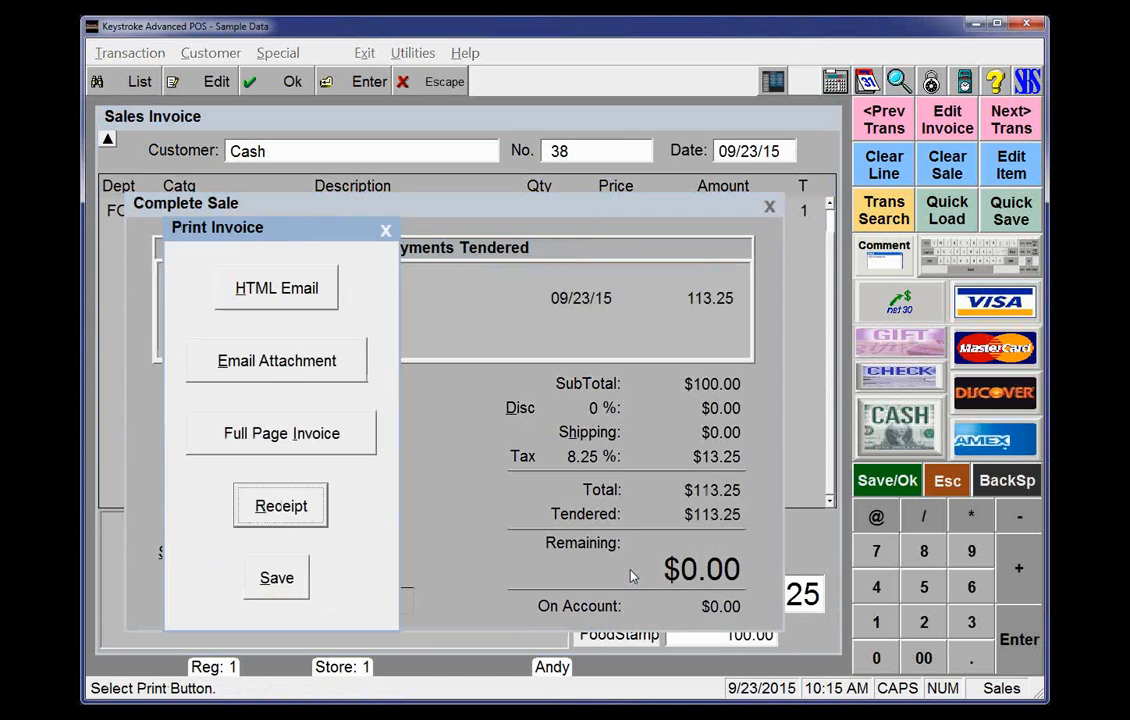
pyautogui.press('Return')
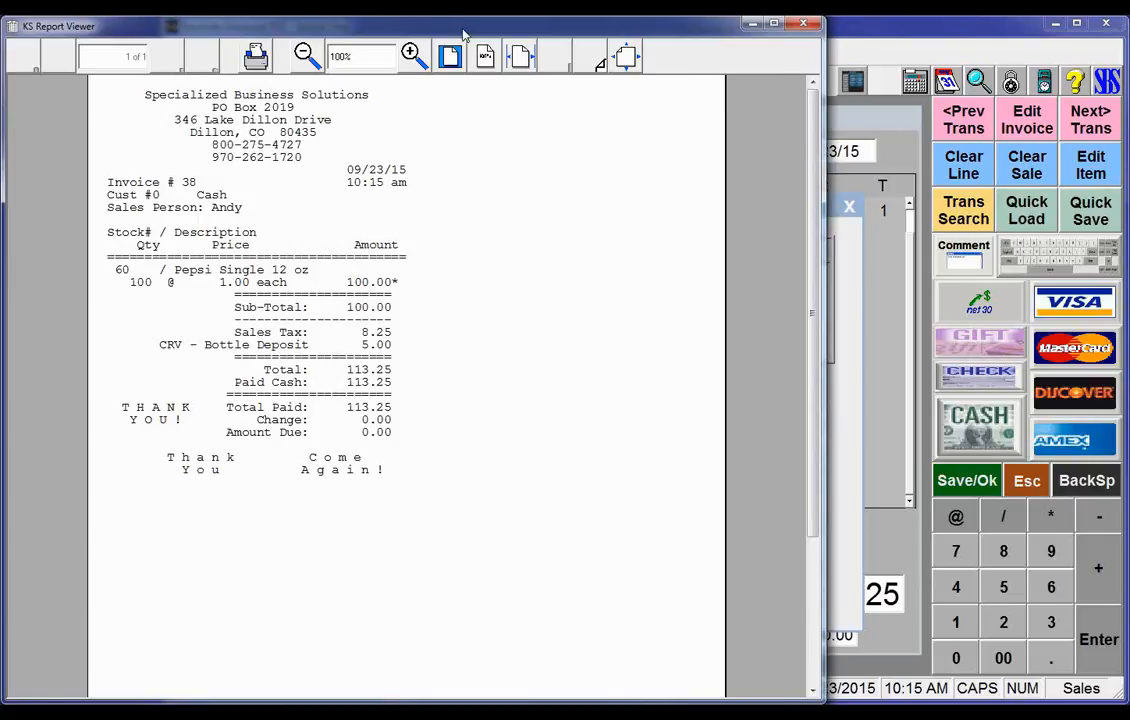
pyautogui.moveTo(462, 30); pyautogui.dragTo(539, 15)
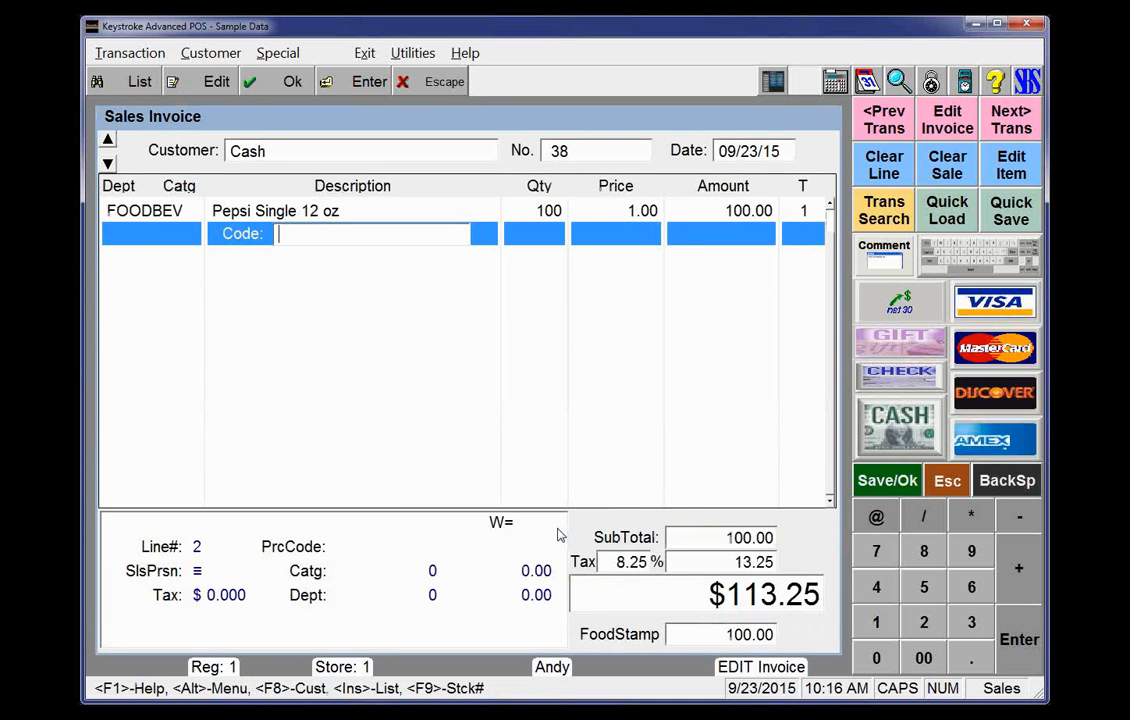
# Add the 11 Inch Writing Tablet to the edited invoice with quantity 10 and price 10.00
pyautogui.press('Insert')
pyautogui.press('Return')
pyautogui.press('Up')
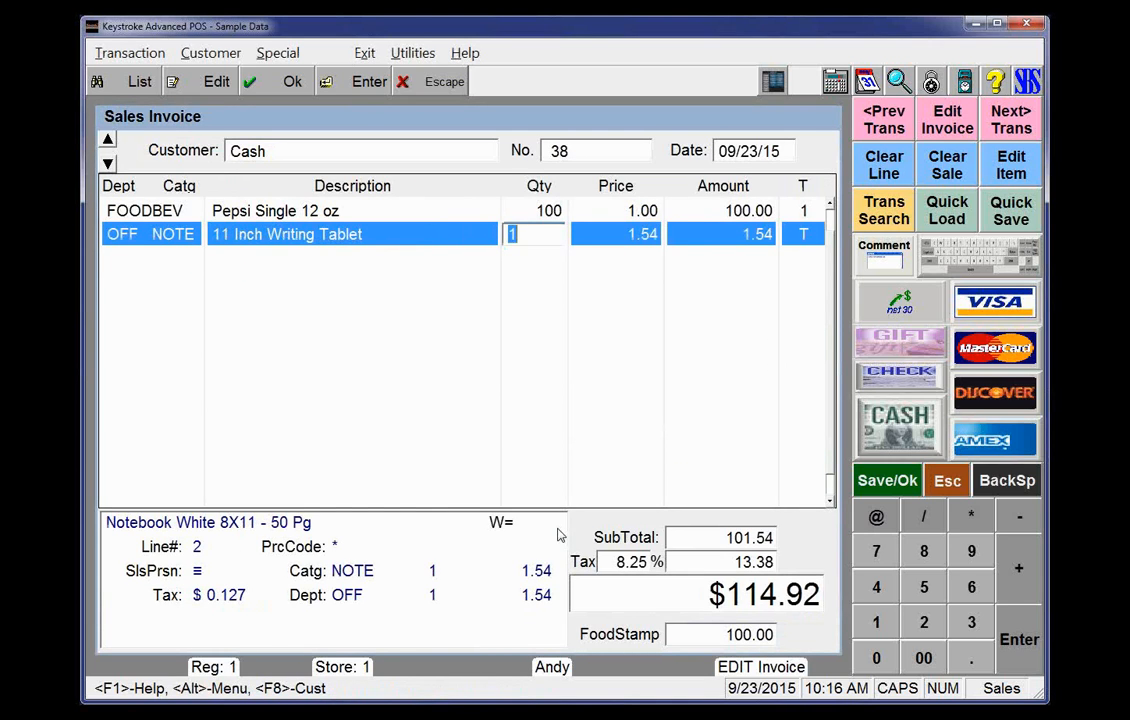
pyautogui.write('10')
pyautogui.press('Return')
pyautogui.write('10')
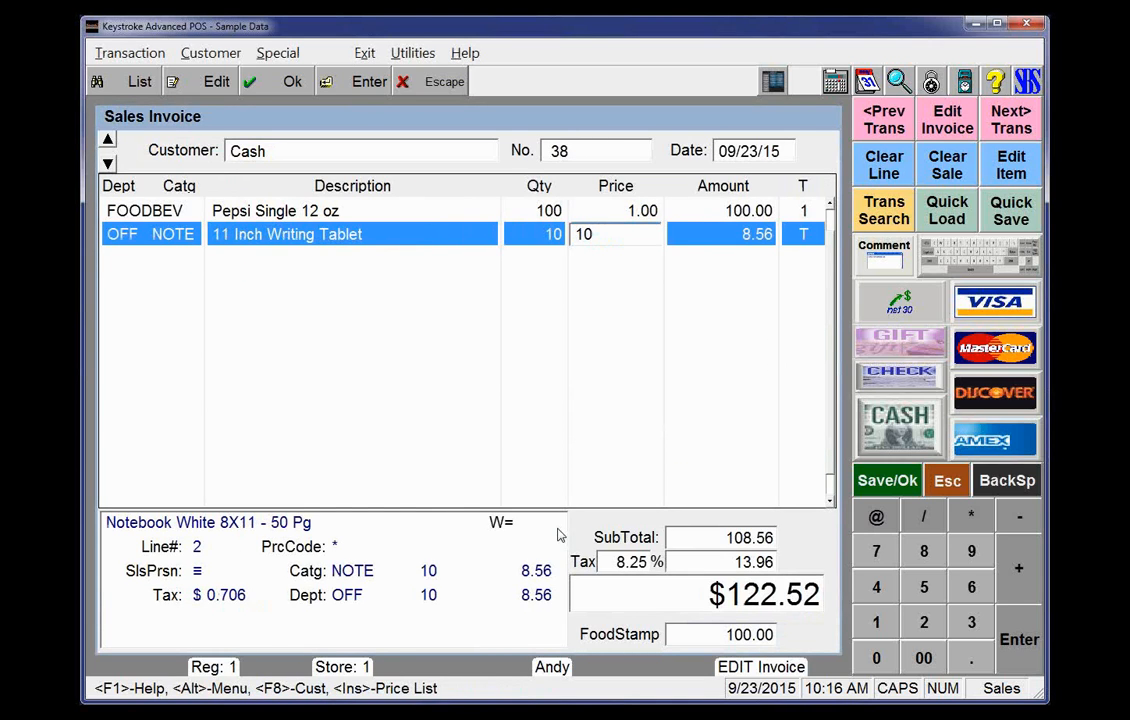
pyautogui.press('Return')
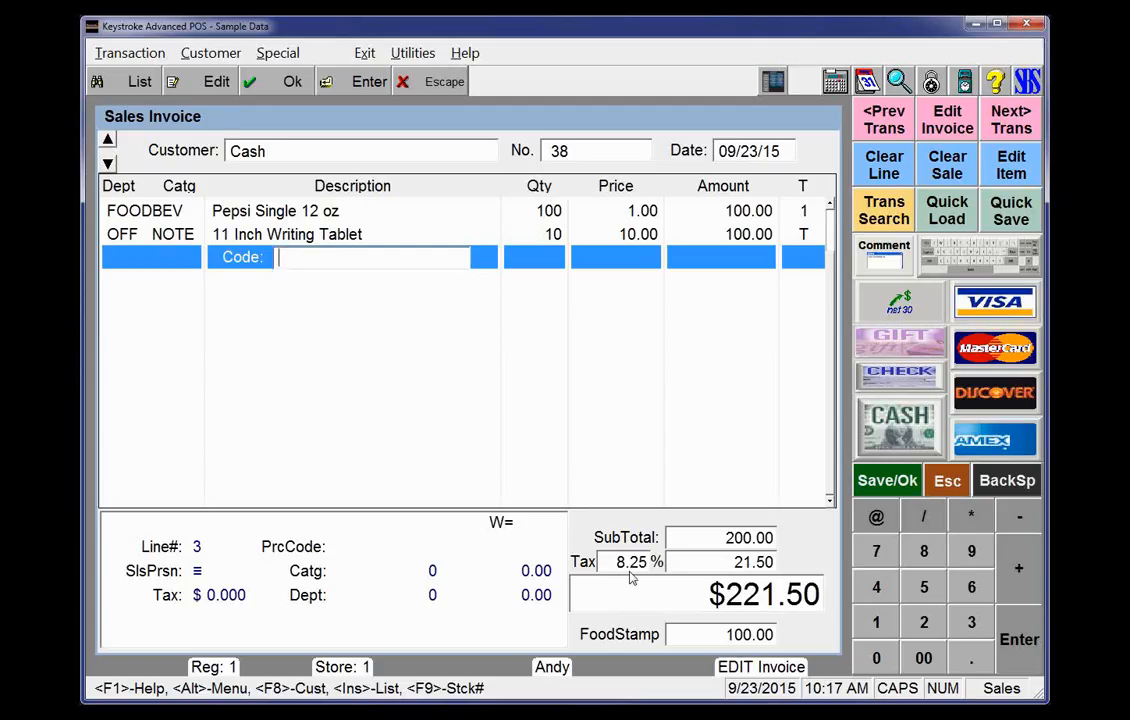
# Replace the earlier cash payment with a new cash payment of $221.50 and complete the sale, printing the receipt
pyautogui.press('F10')
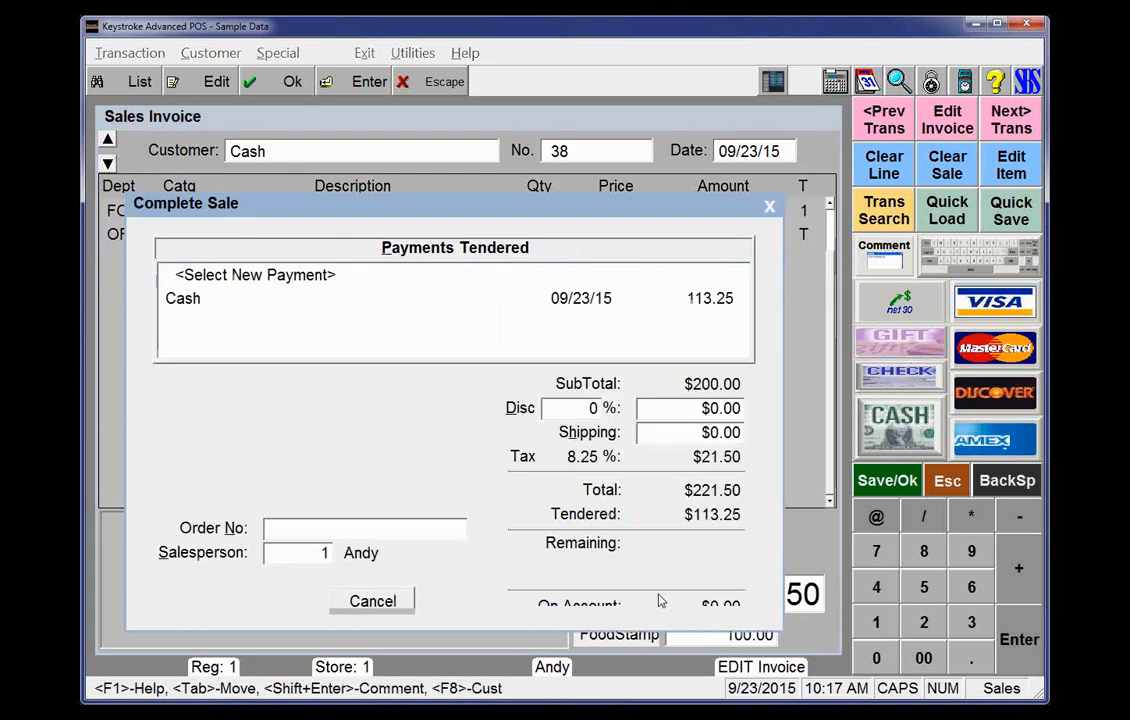
pyautogui.press('Return')
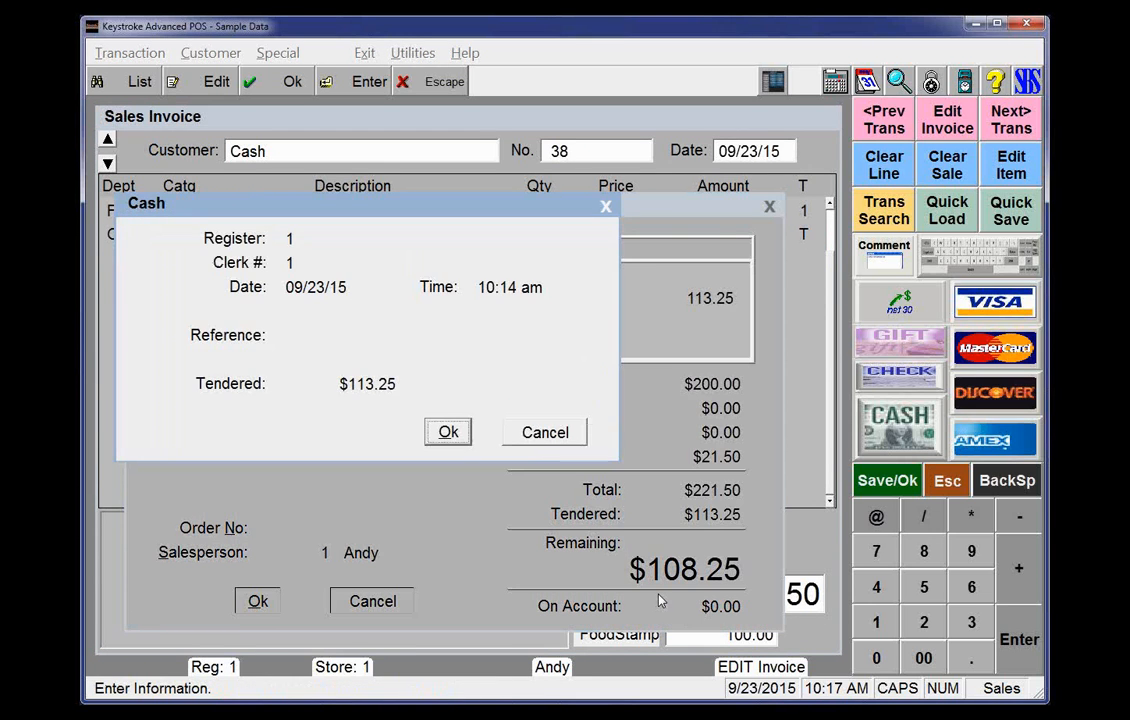
pyautogui.press('Escape')
pyautogui.press('Delete')
pyautogui.press('Return')
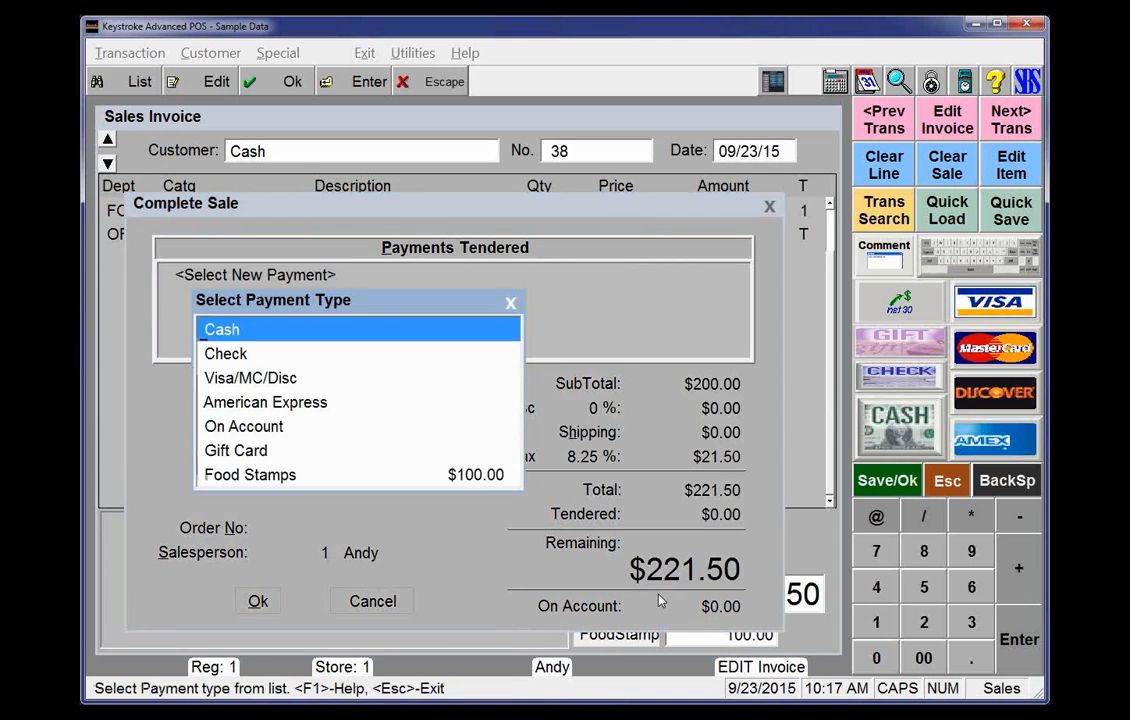
pyautogui.press('Return')
pyautogui.press('Return')
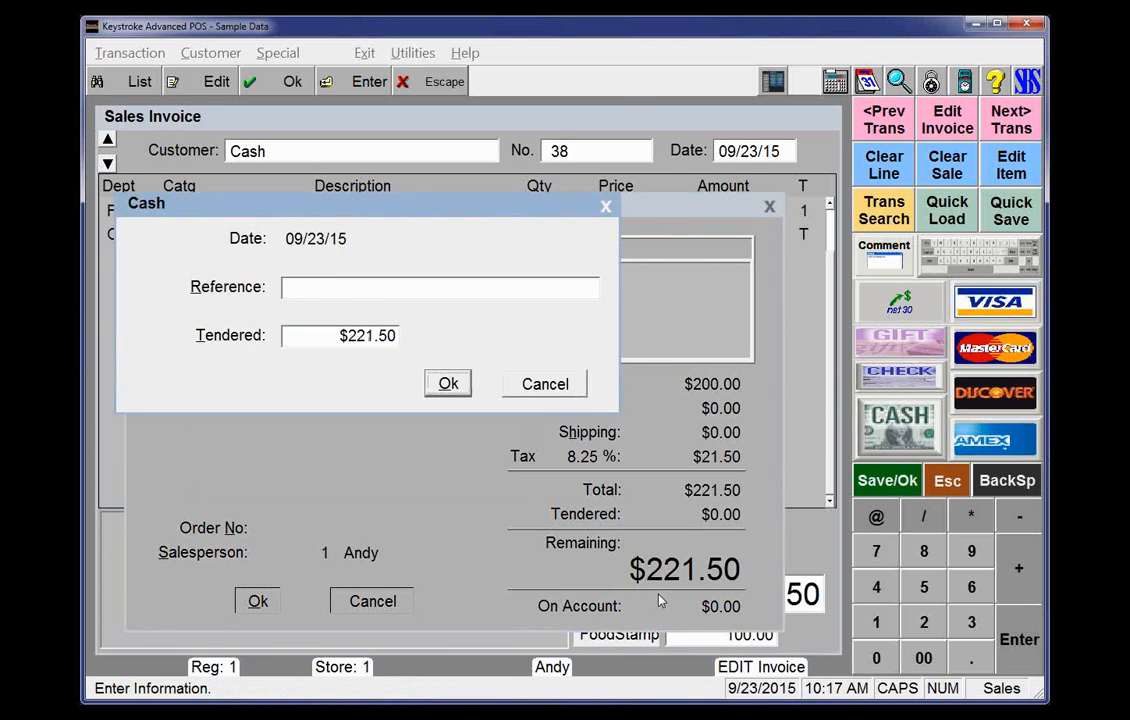
pyautogui.press('Return')
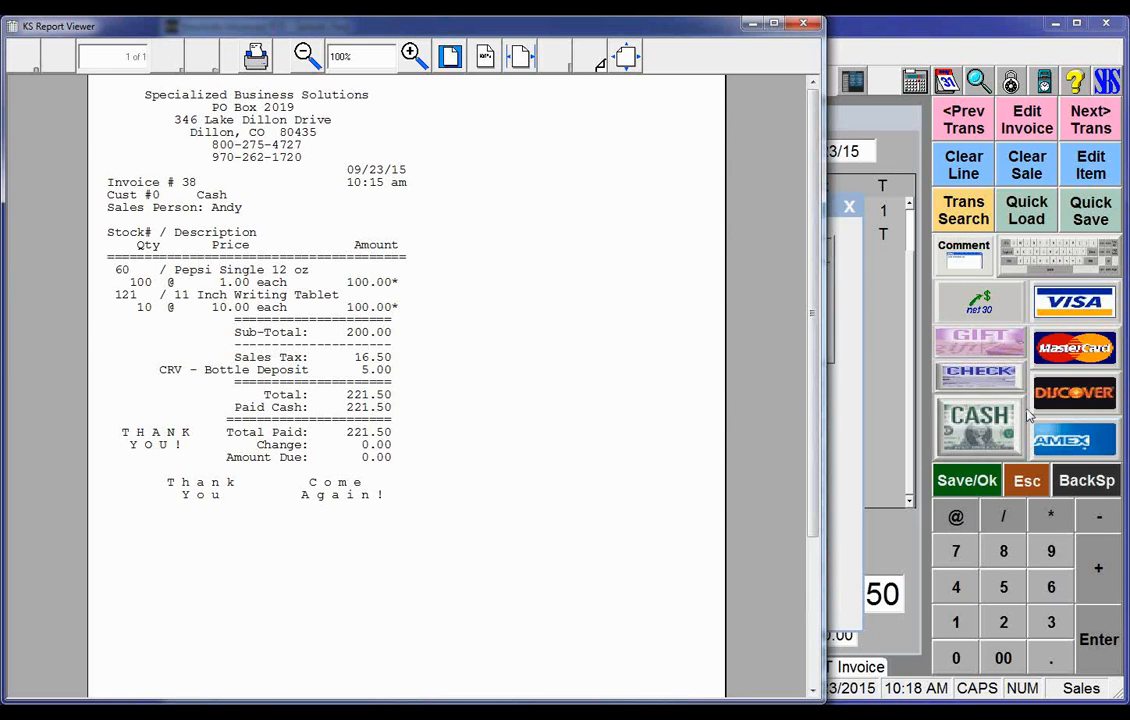
# Close the receipt, recall invoice 38 and set its customer to Auto Part Center from the customer list
pyautogui.click(804, 27)
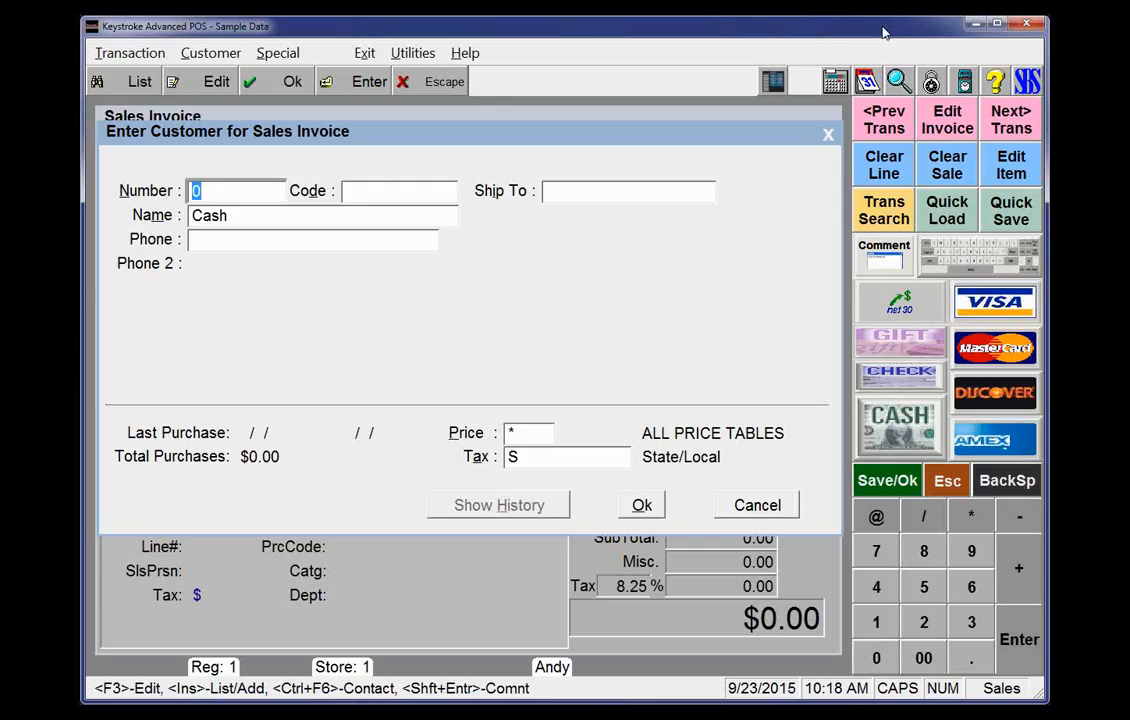
pyautogui.press('pageup')
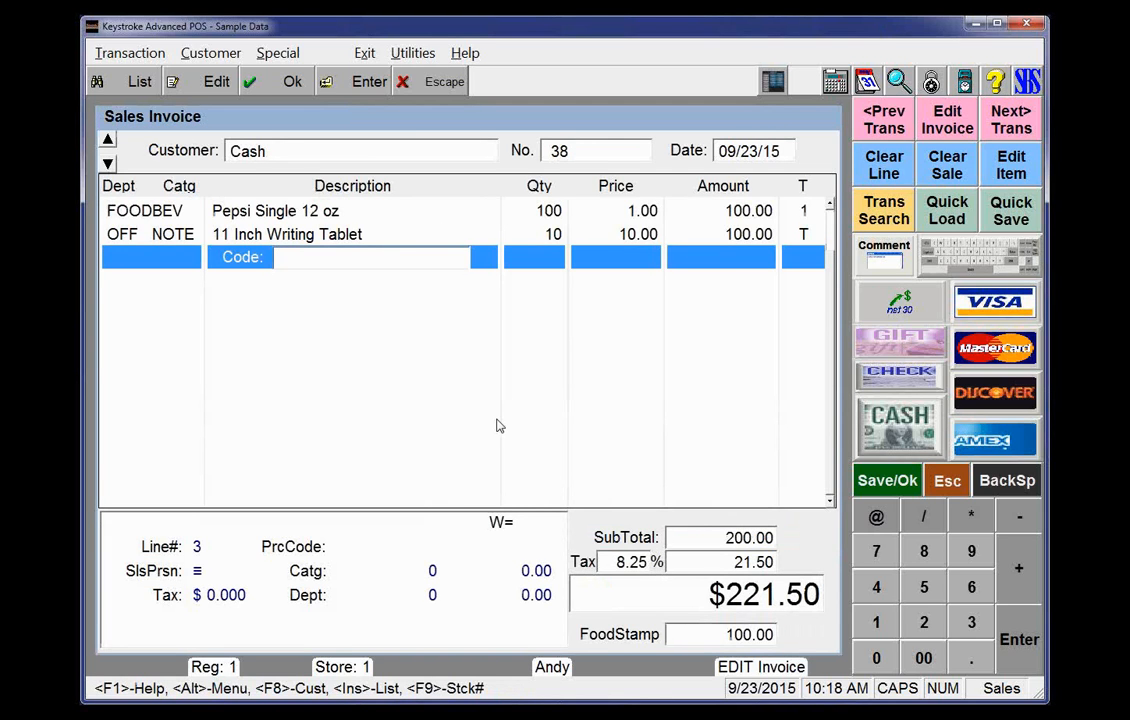
pyautogui.click(324, 157)
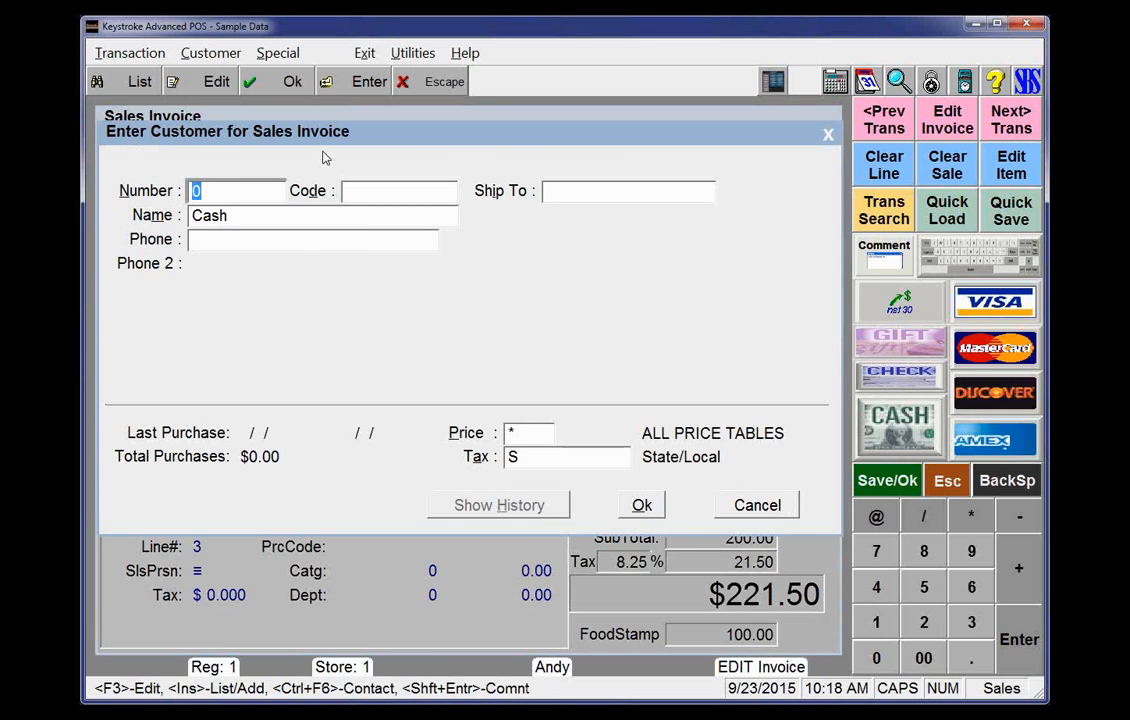
pyautogui.press('Insert')
pyautogui.press('Down')
pyautogui.press('Down')
pyautogui.press('Down')
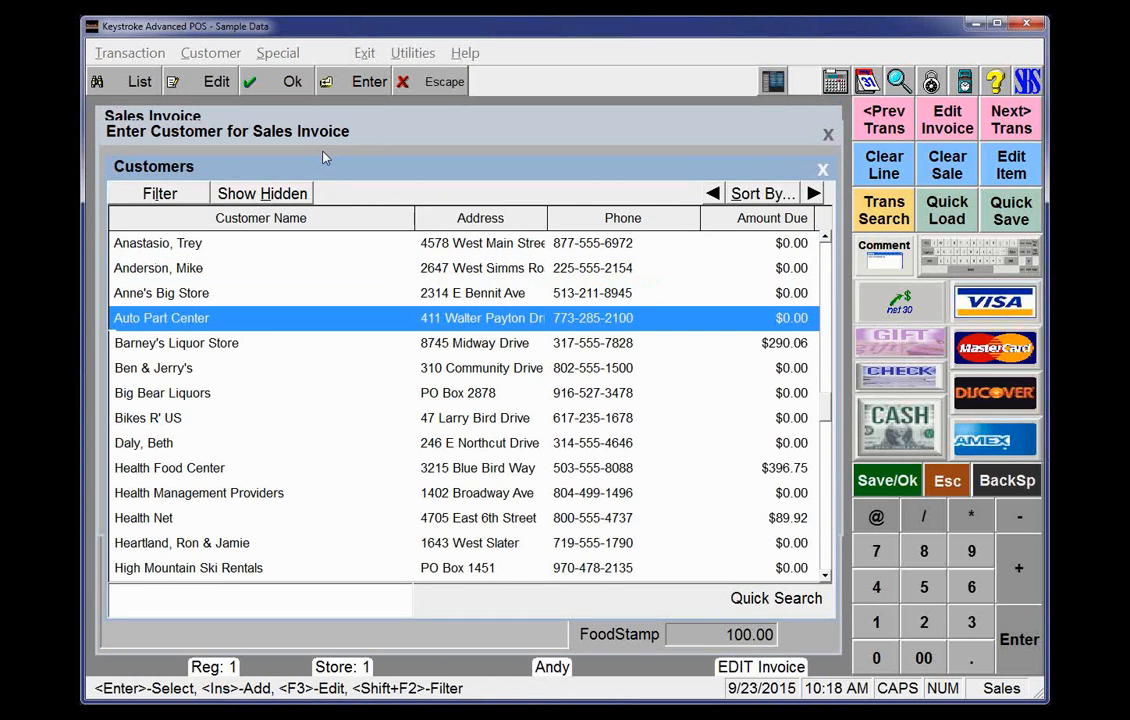
pyautogui.press('F3')
pyautogui.press('Escape')
pyautogui.press('Return')
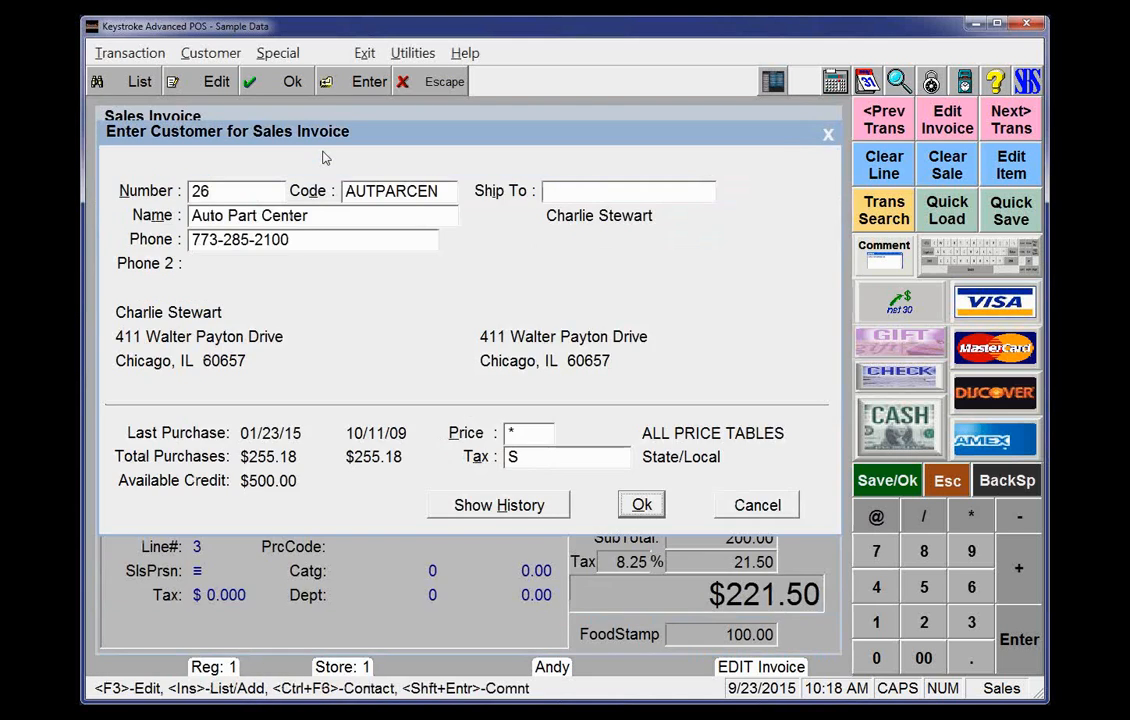
# Open Auto Part Center's customer record, then set the invoice's tax table to O and accept the customer
pyautogui.press('F3')
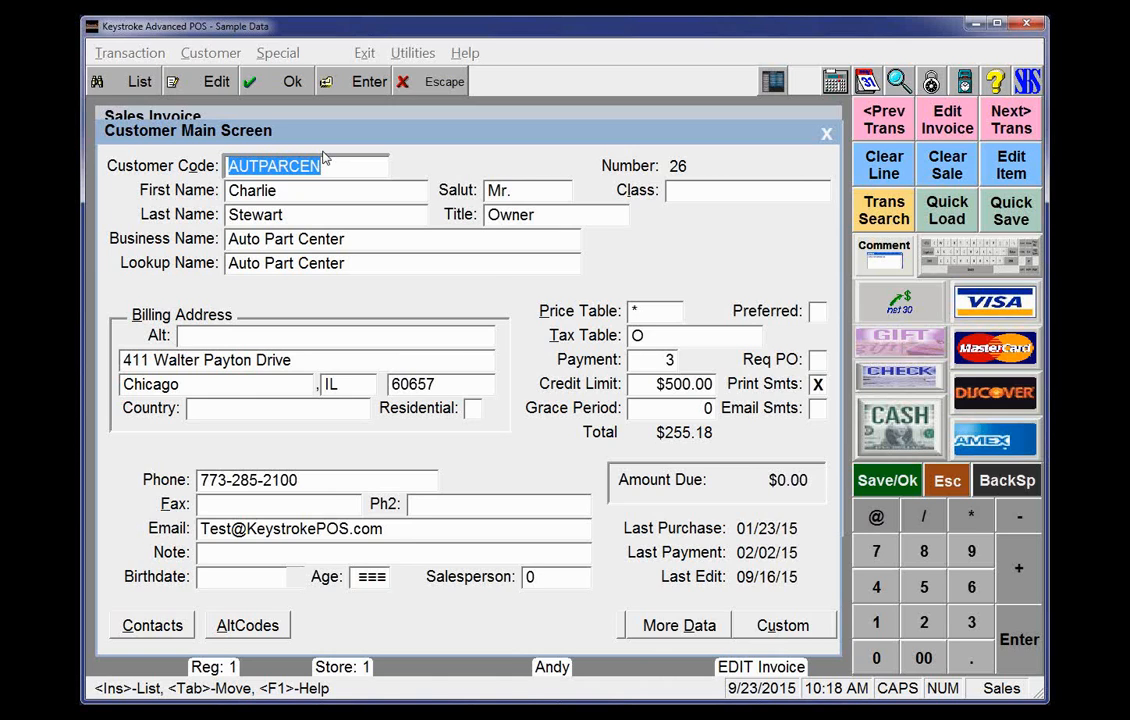
pyautogui.press('Escape')
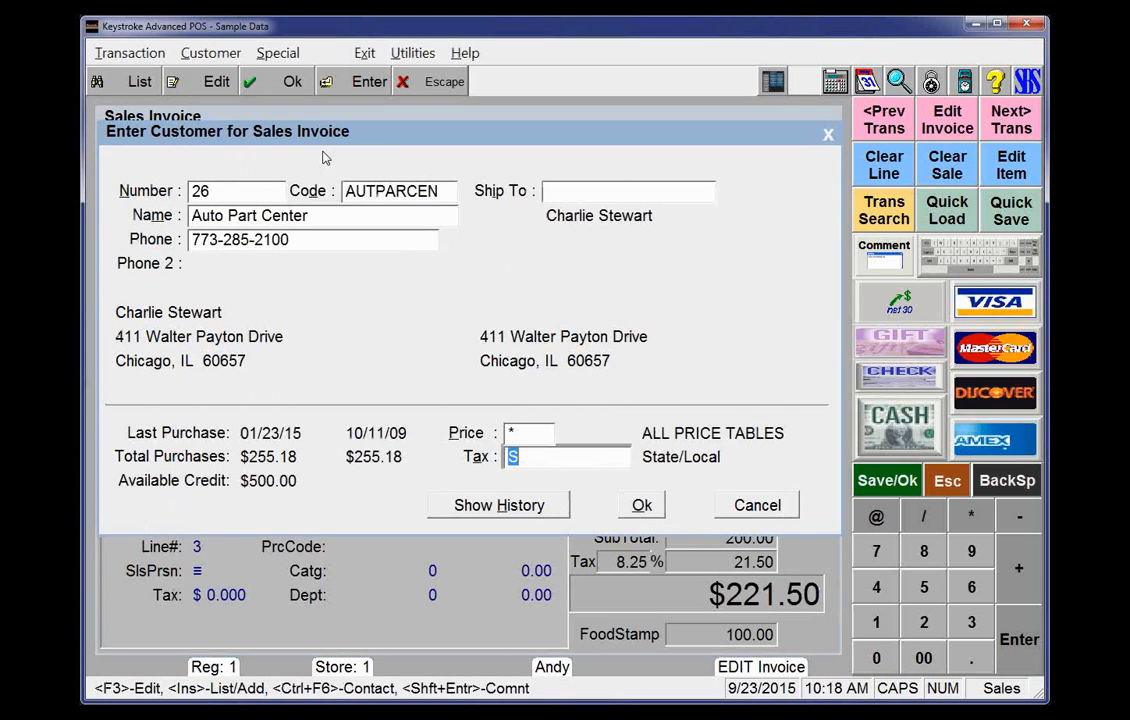
pyautogui.write('O')
pyautogui.press('Tab')
pyautogui.press('Tab')
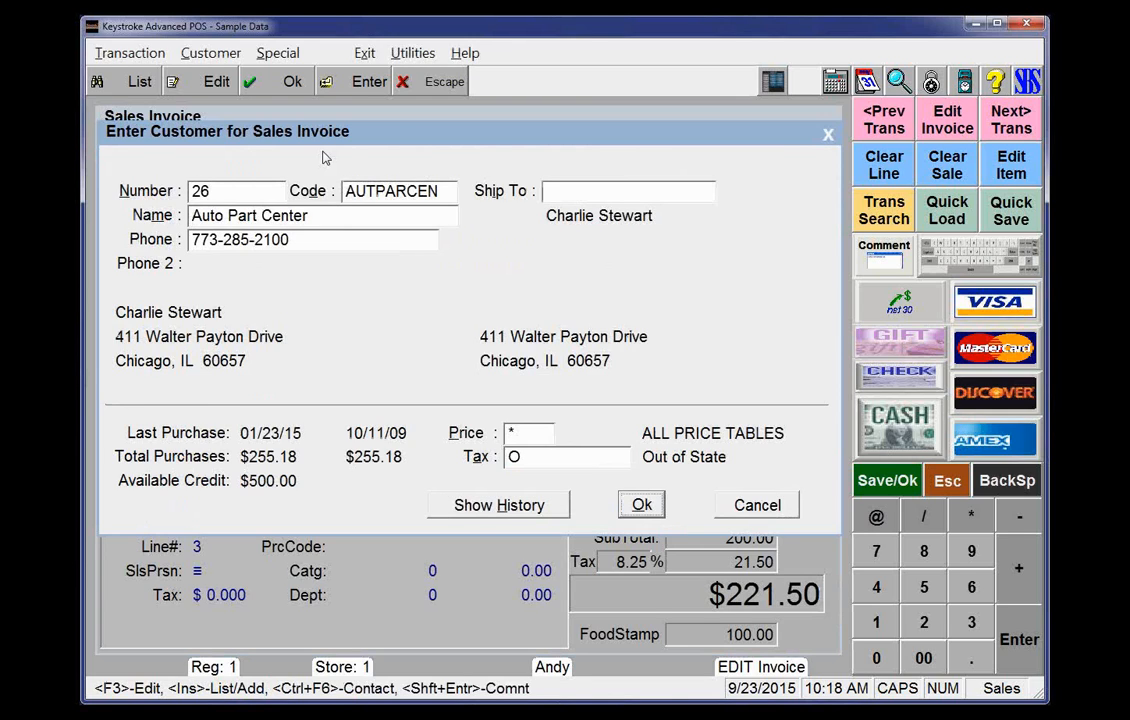
pyautogui.press('Return')
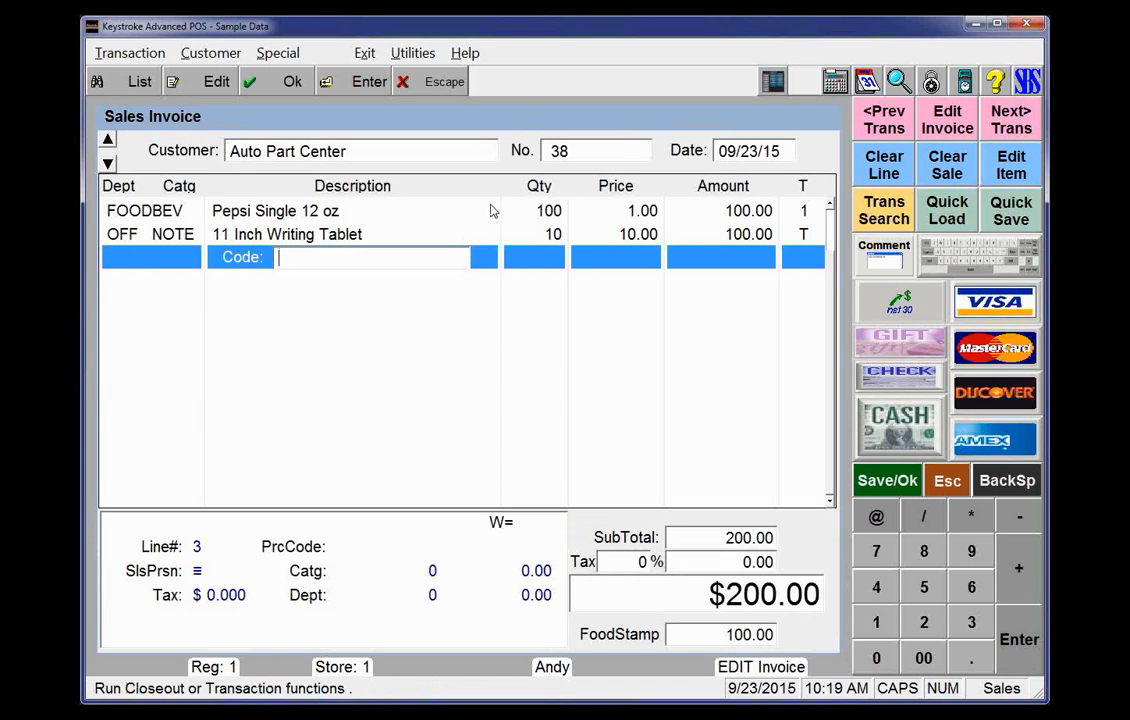
# Abandon the unsaved changes to the invoice
pyautogui.click(202, 152)
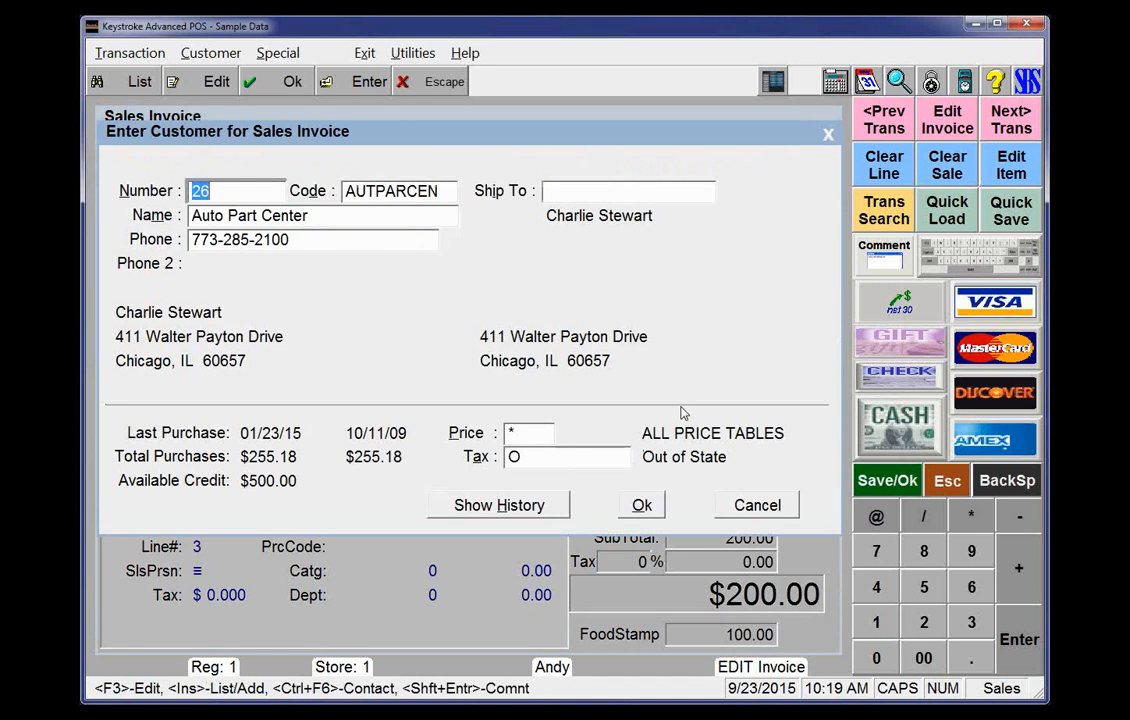
pyautogui.press('Return')
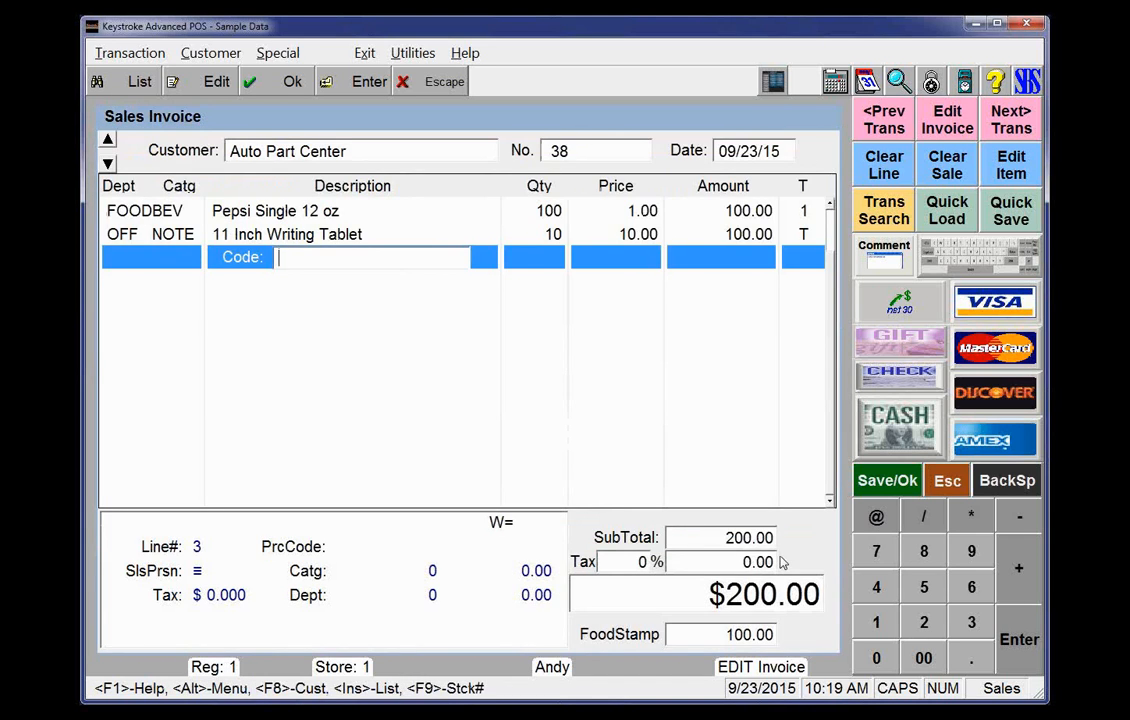
pyautogui.press('Escape')
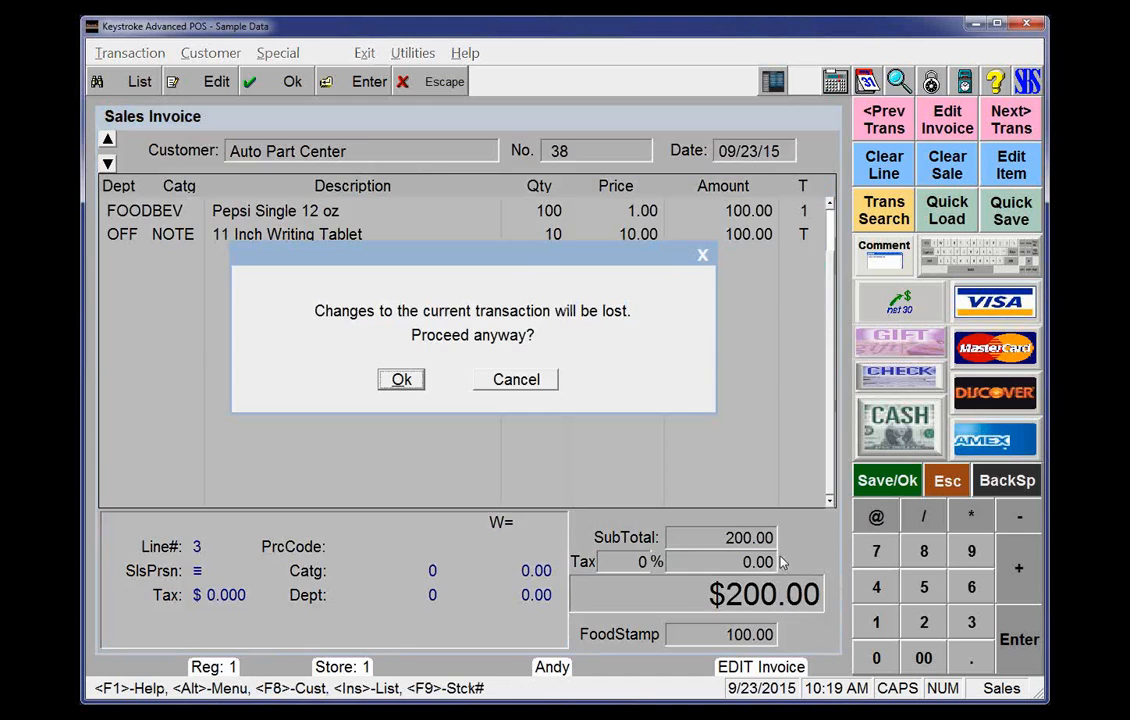
pyautogui.click(399, 381)
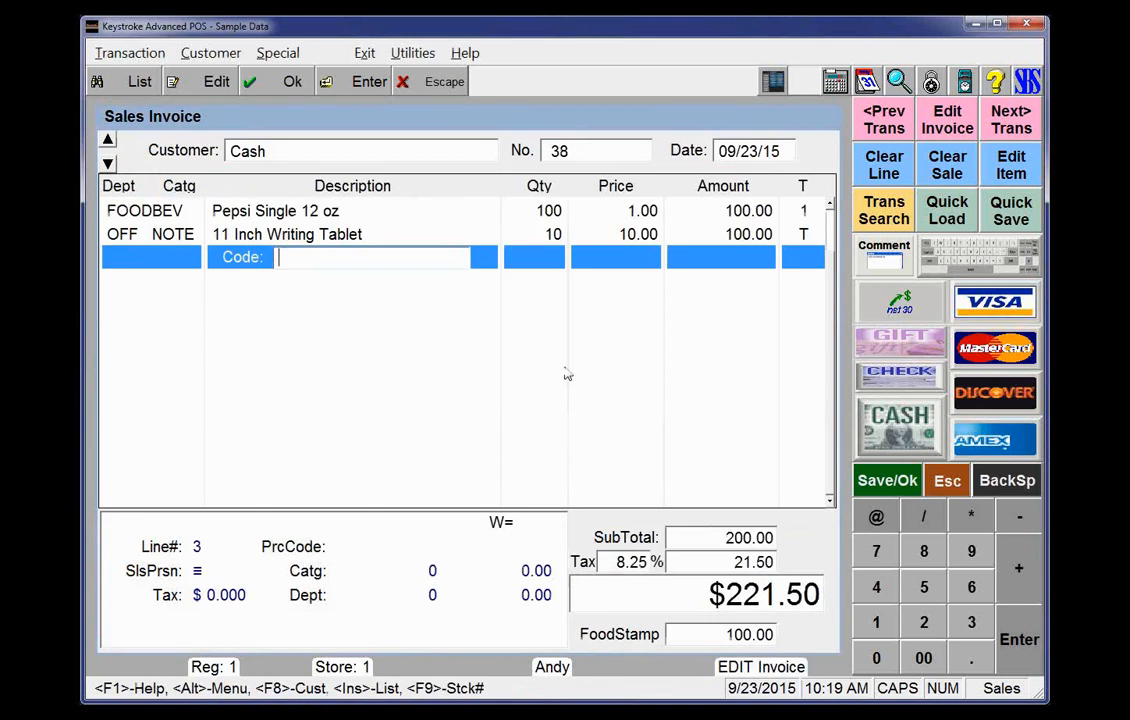
# Set the invoice's customer to Auto Part Center by picking it from the customer list
pyautogui.click(253, 156)
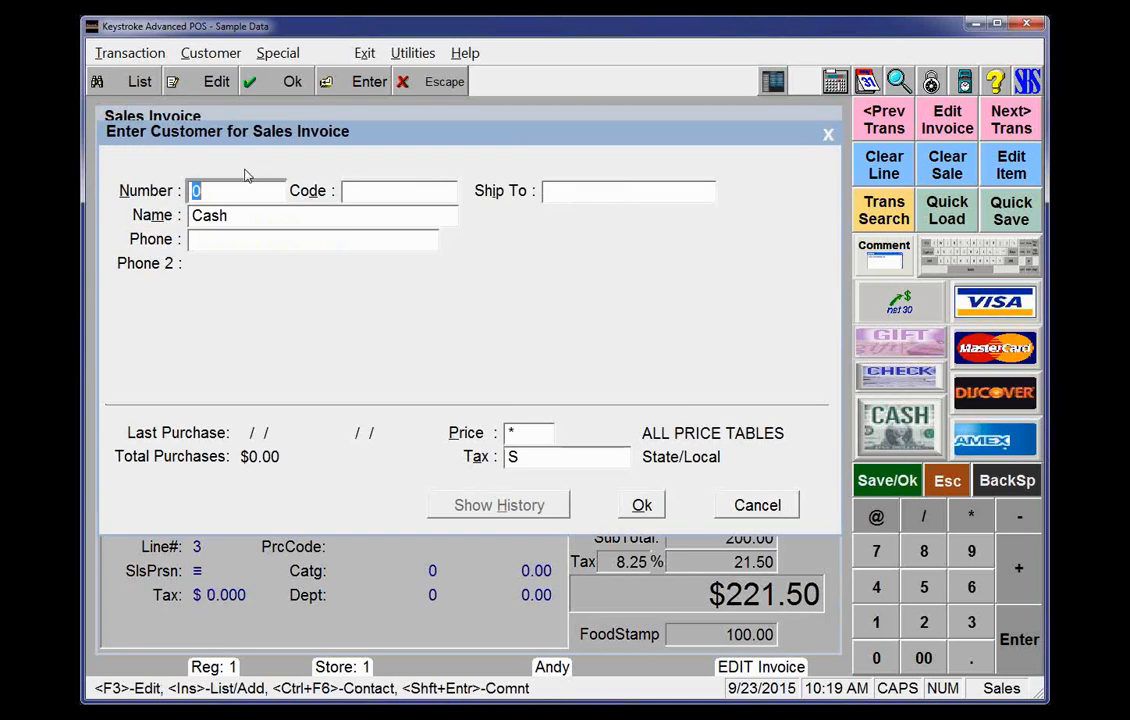
pyautogui.click(525, 458)
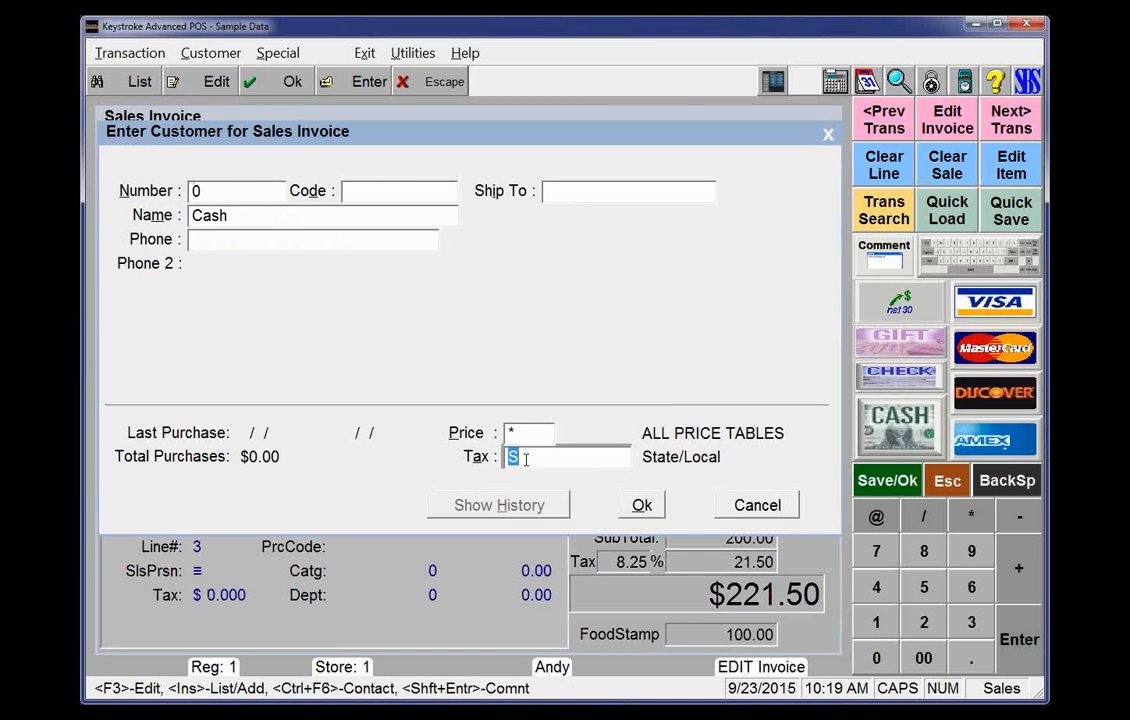
pyautogui.click(246, 190)
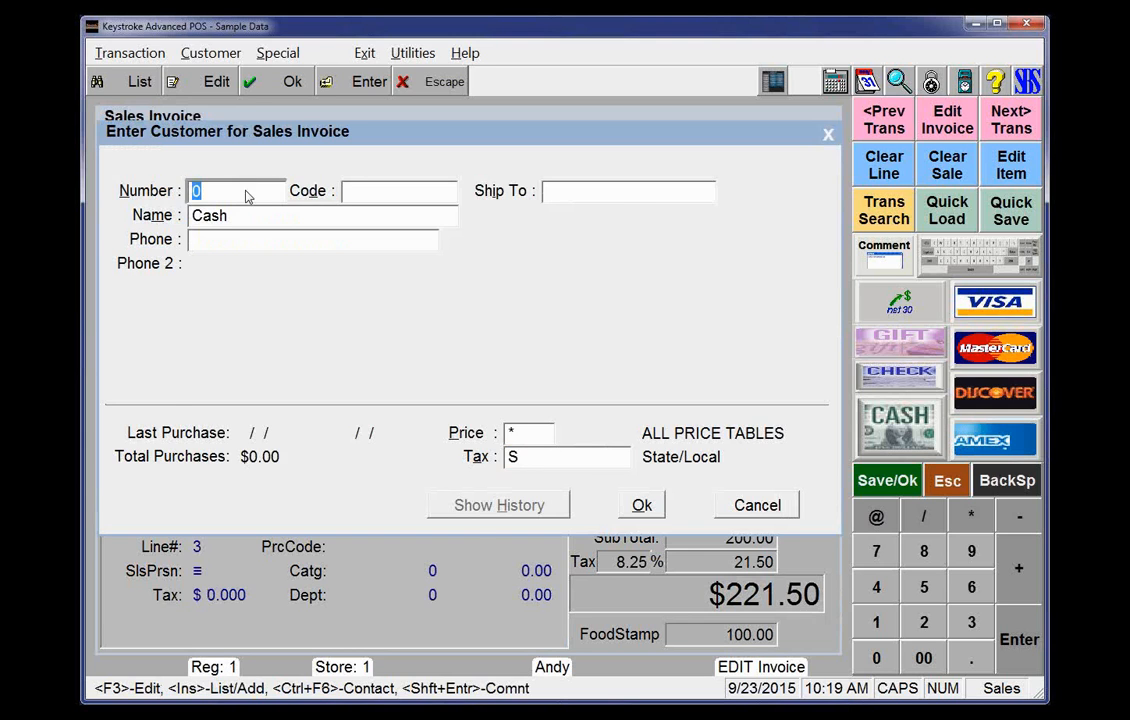
pyautogui.press('Insert')
pyautogui.press('Down')
pyautogui.press('Down')
pyautogui.press('Down')
pyautogui.press('Return')
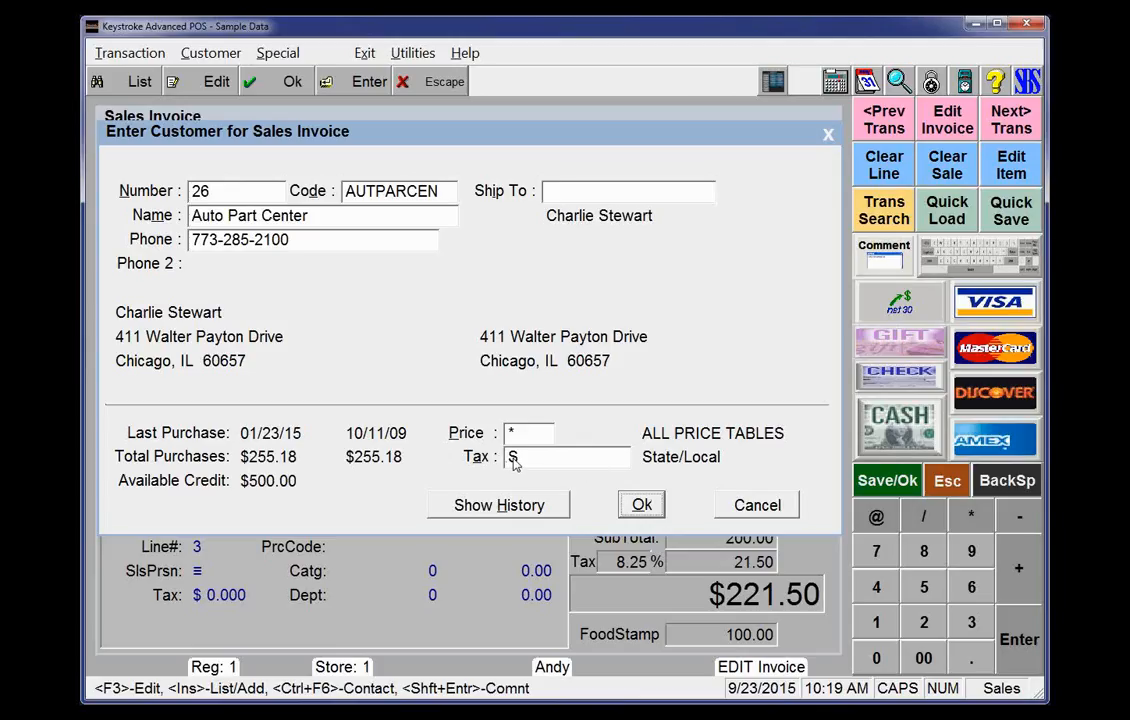
pyautogui.click(643, 506)
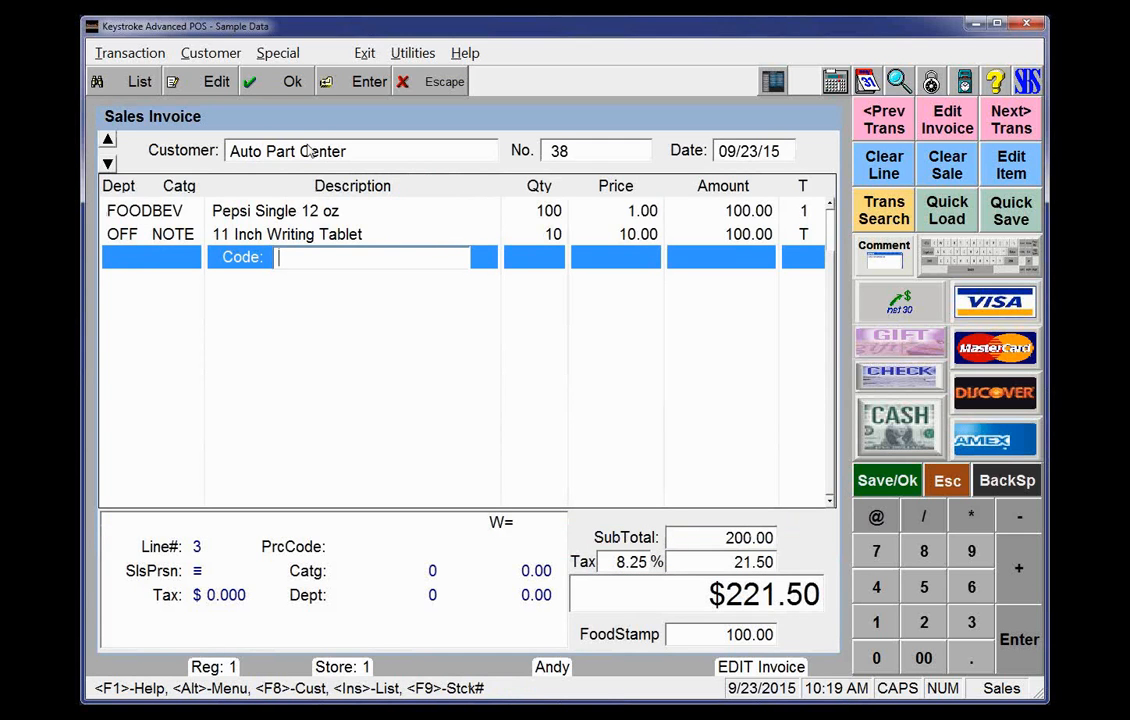
# Change the invoice customer's tax table to O, Out of State, from the customer tax tables list
pyautogui.click(201, 149)
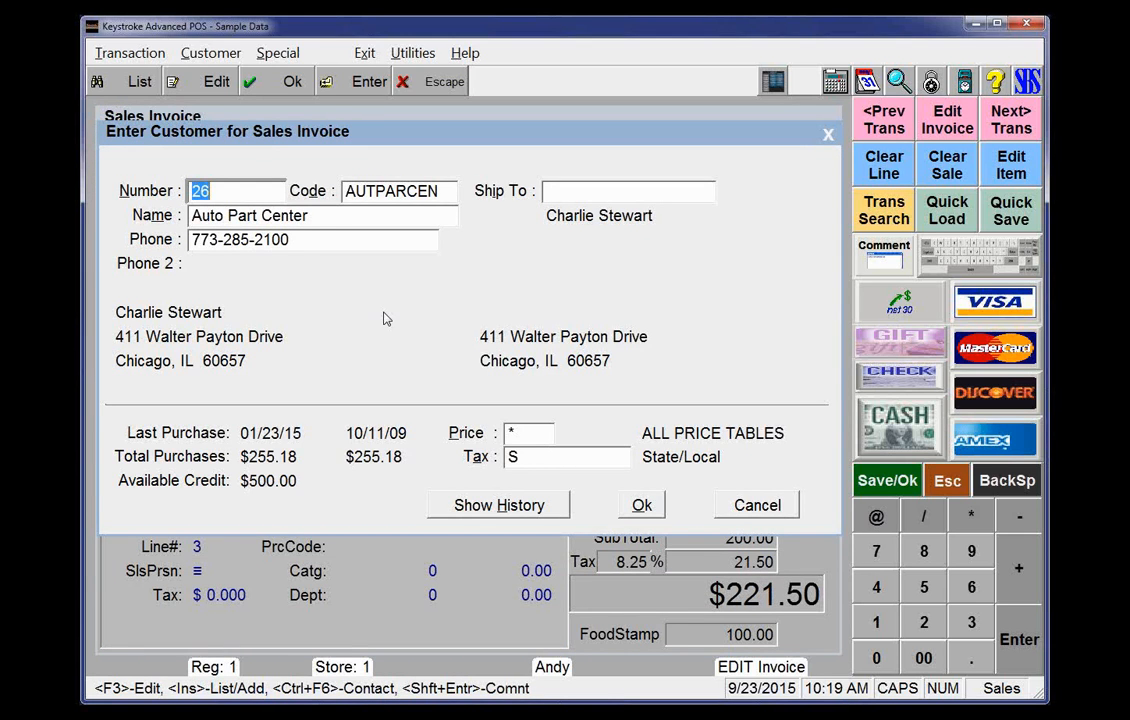
pyautogui.press('F3')
pyautogui.press('Escape')
pyautogui.click(565, 462)
pyautogui.press('Insert')
pyautogui.press('Down')
pyautogui.press('Down')
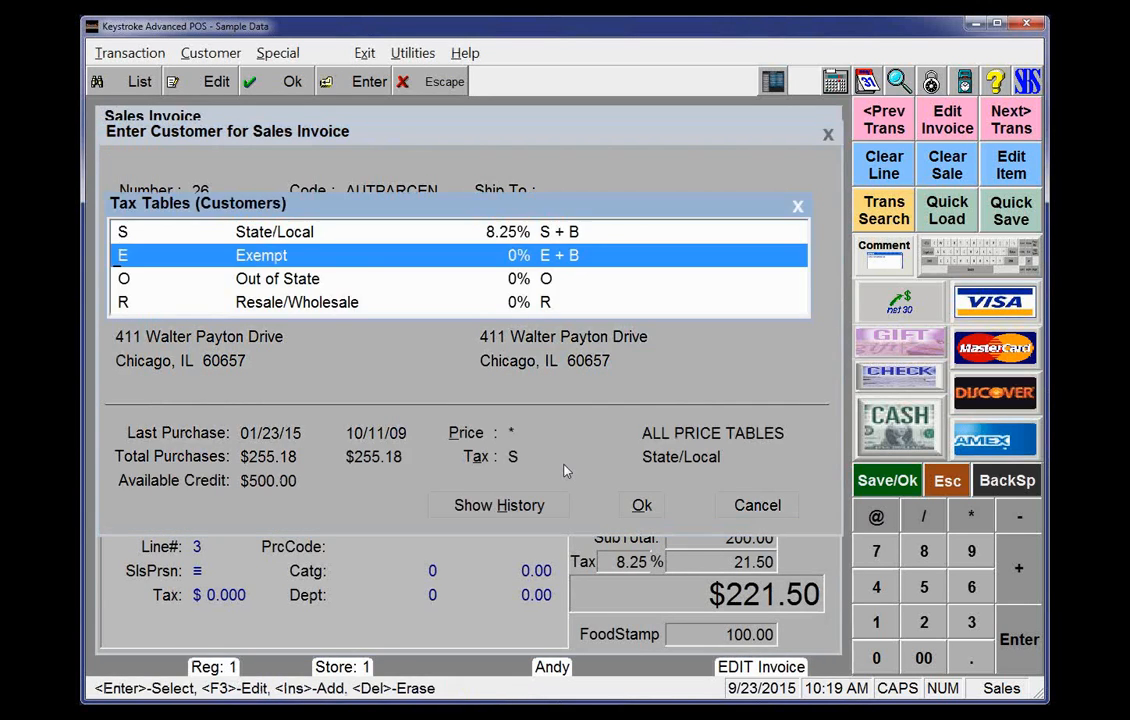
pyautogui.press('Return')
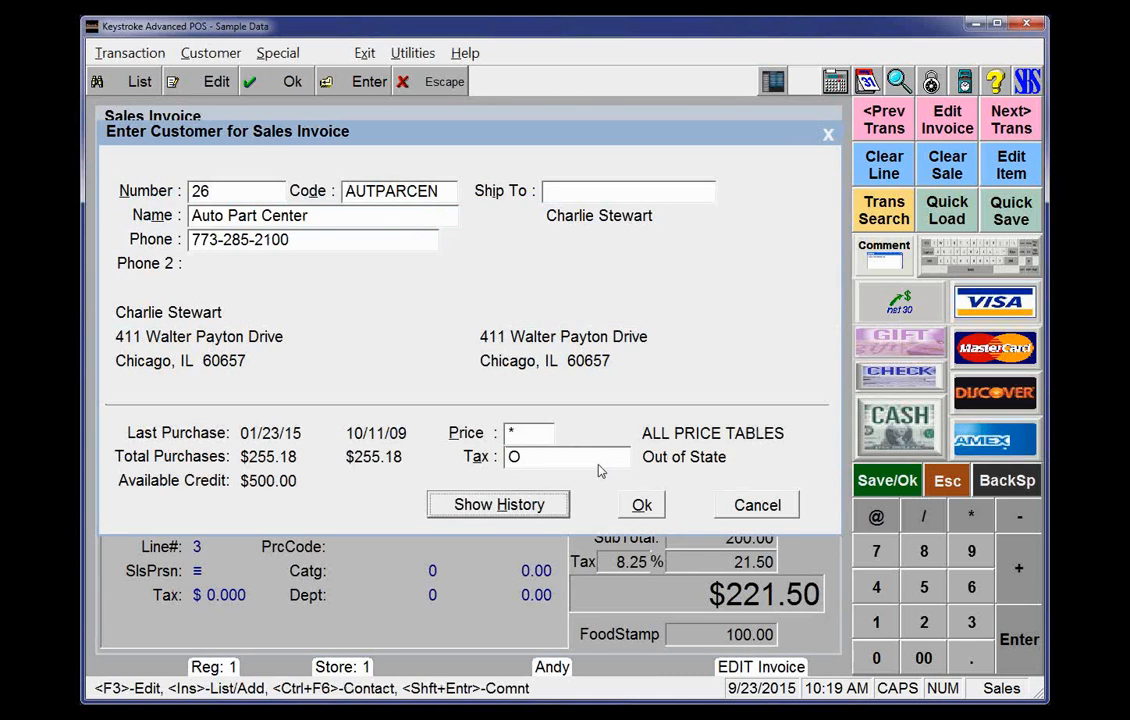
# View the customer's history report, close it and accept the customer dialog
pyautogui.hotkey('alt', 'h')
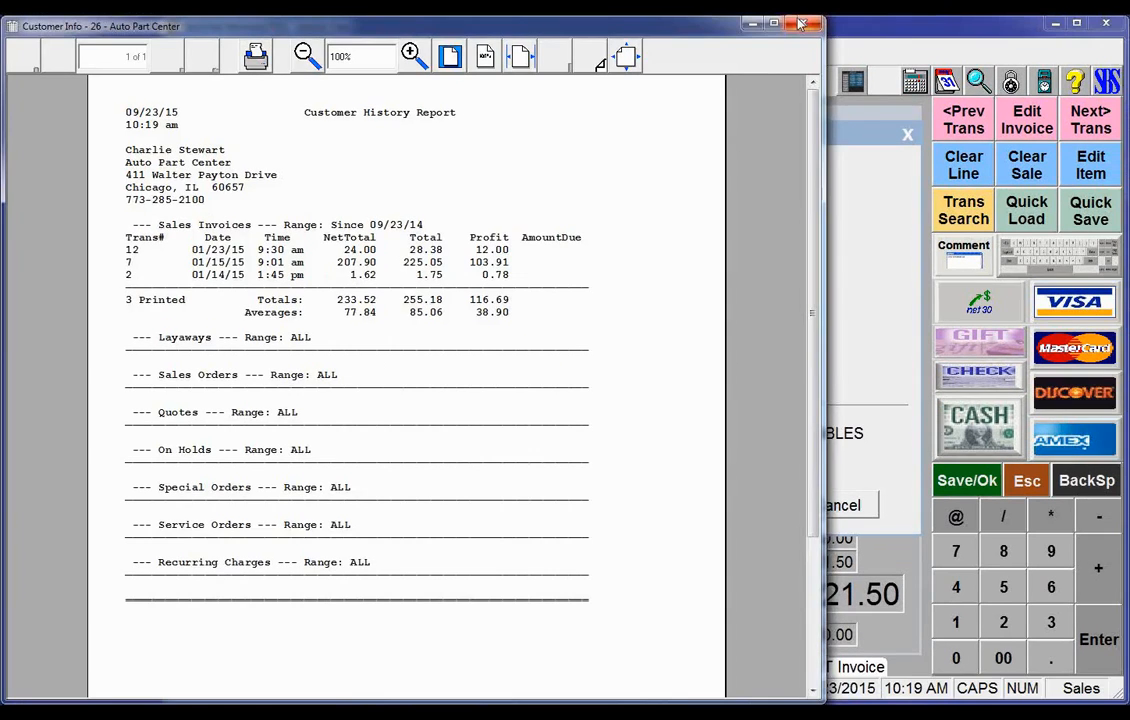
pyautogui.click(800, 23)
pyautogui.click(641, 506)
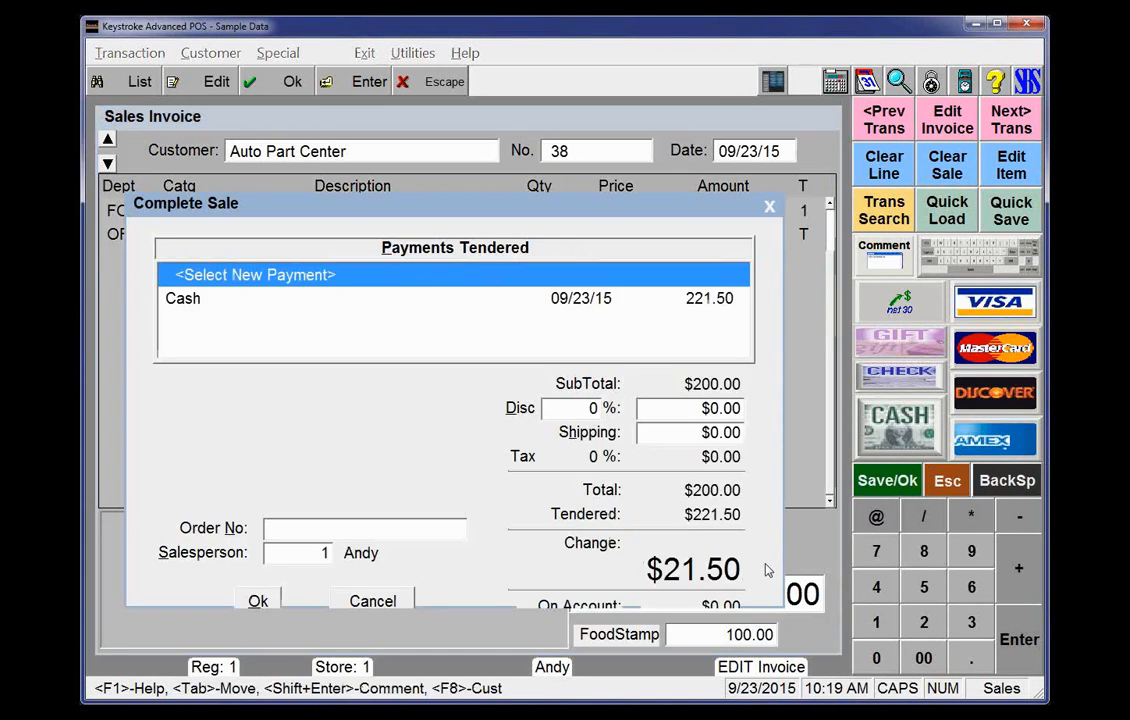
# Complete and save the edited sale for Auto Part Center
pyautogui.press('Return')
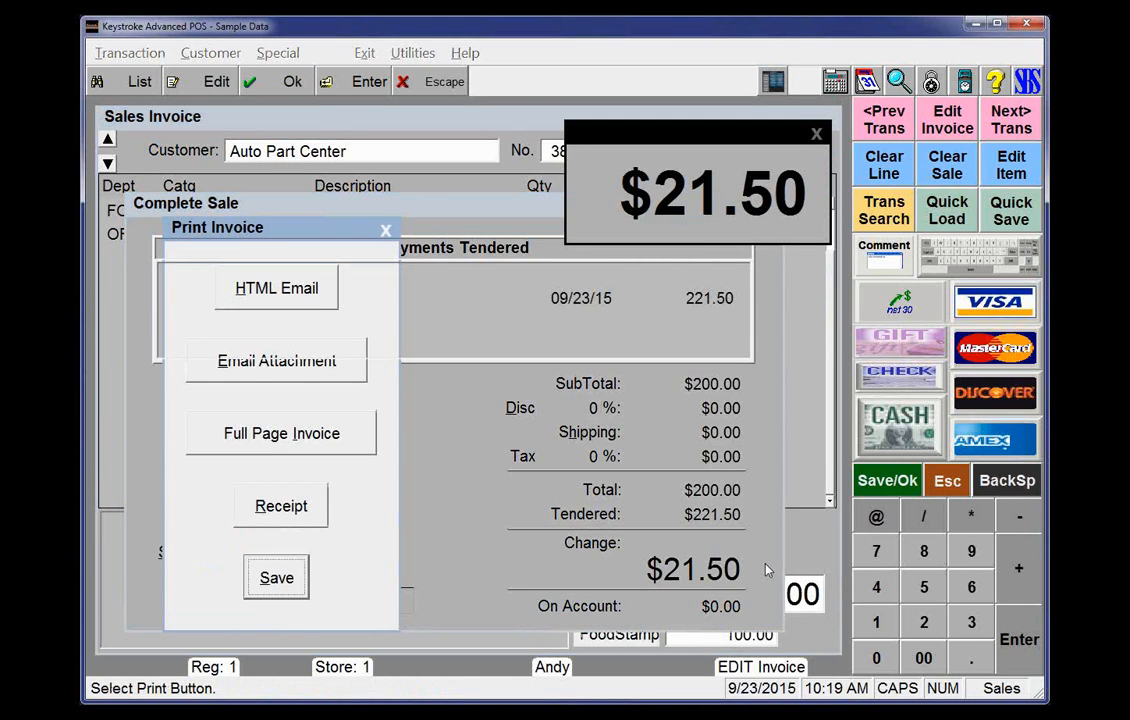
pyautogui.press('Return')
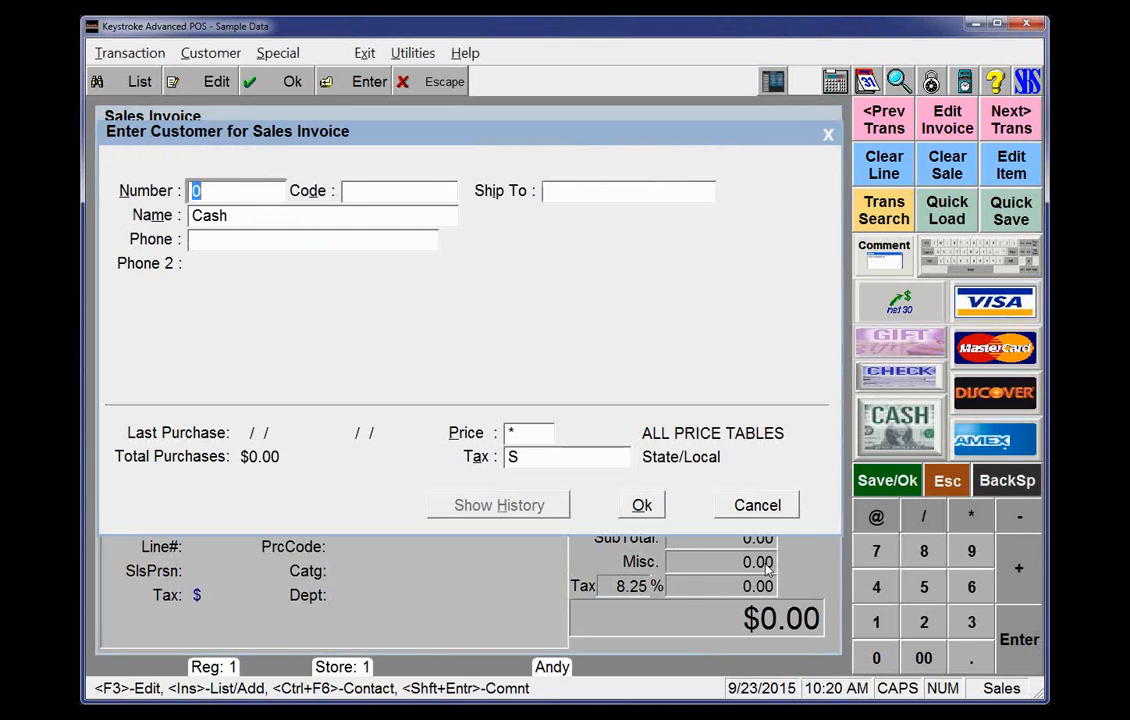
# Recall invoice 38 and review its tendered payments in the complete-sale dialog
pyautogui.hotkey('ctrl', 'pageup')
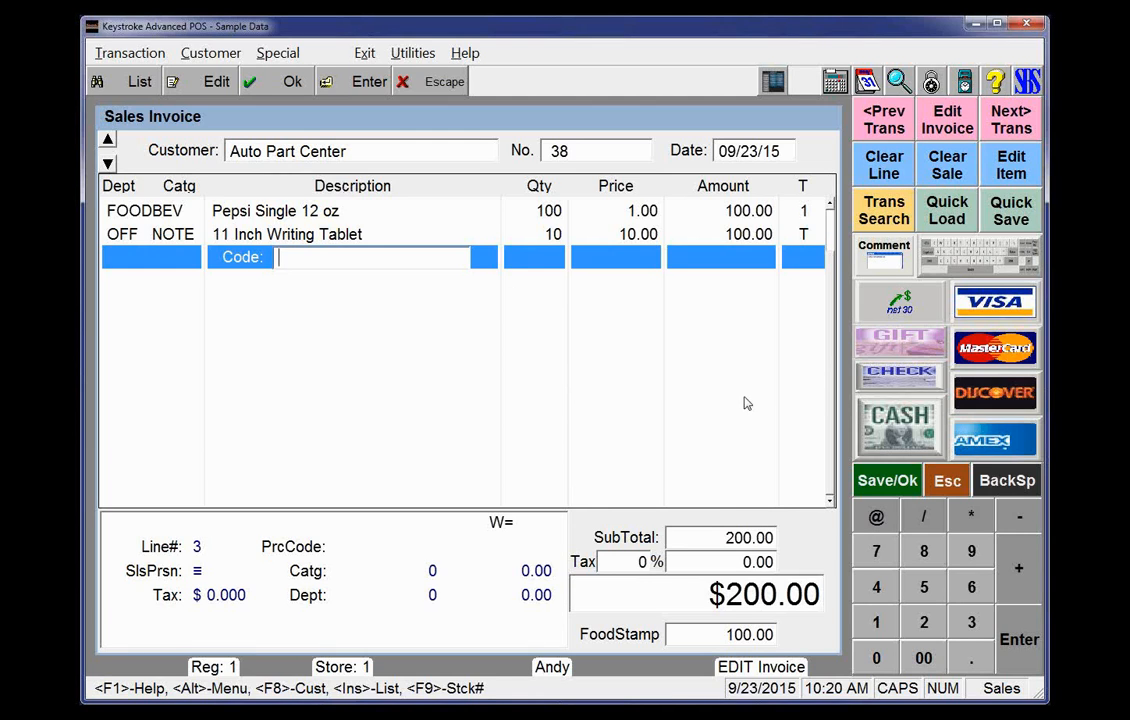
pyautogui.press('F10')
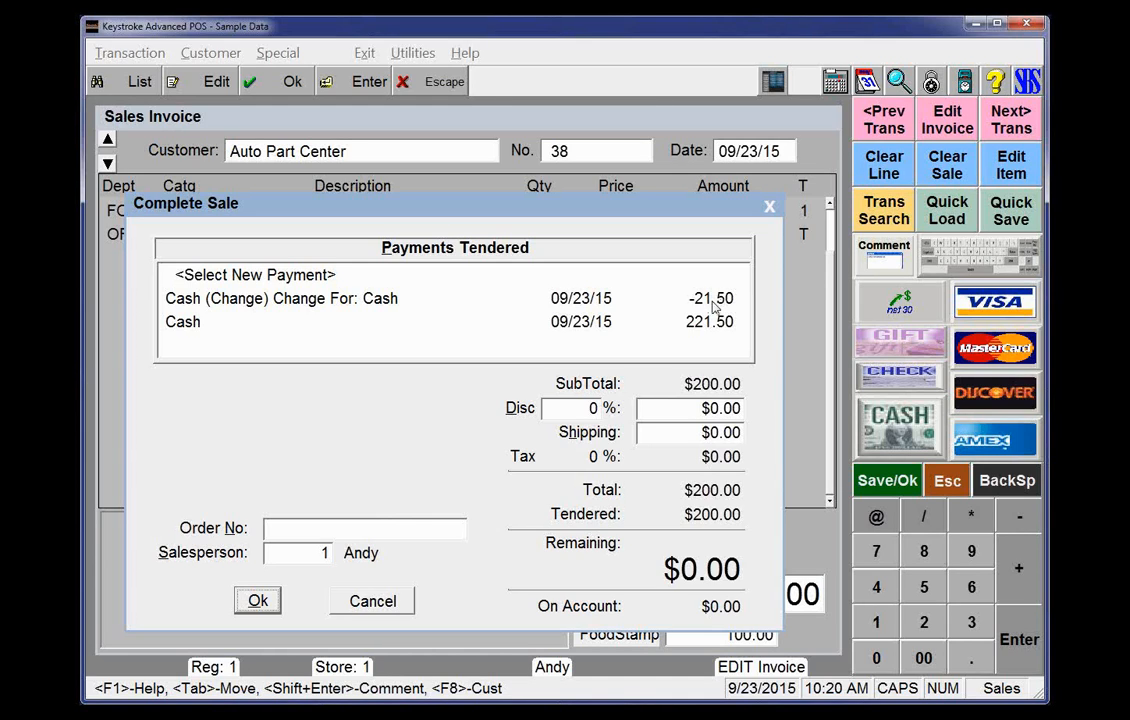
pyautogui.press('Return')
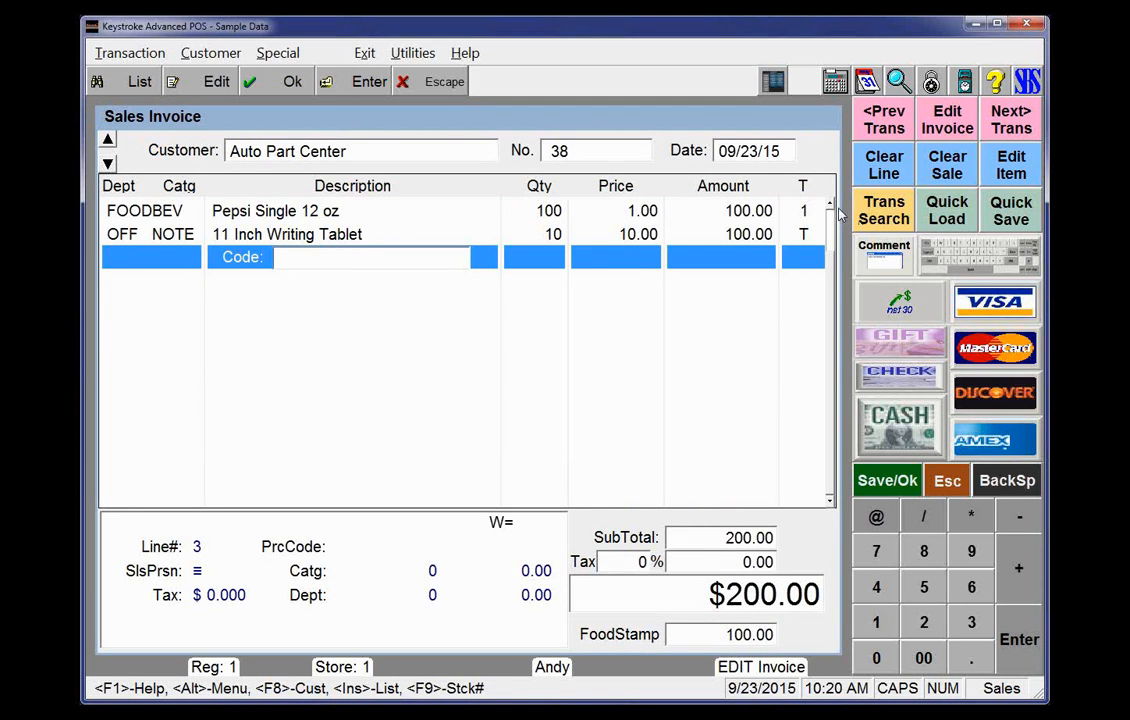
# Switch to the Configuration Manager module
pyautogui.click(365, 55)
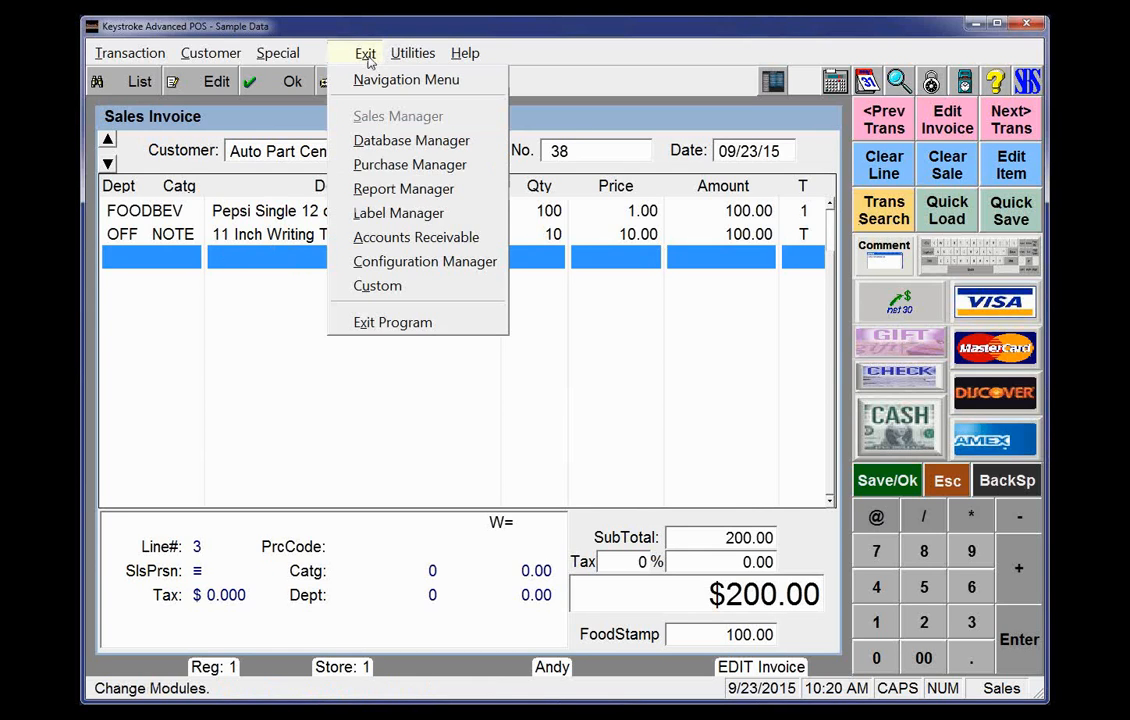
pyautogui.click(391, 266)
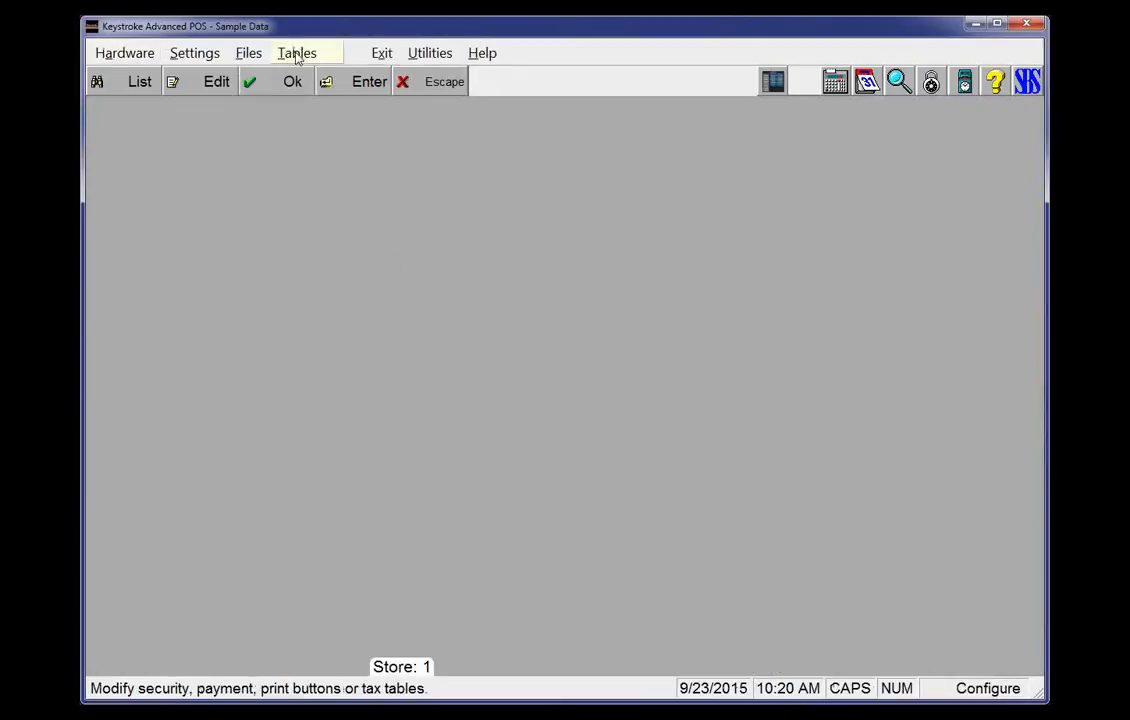
# Add an inventory tax code DOT named DOT Tire Tax
pyautogui.click(299, 54)
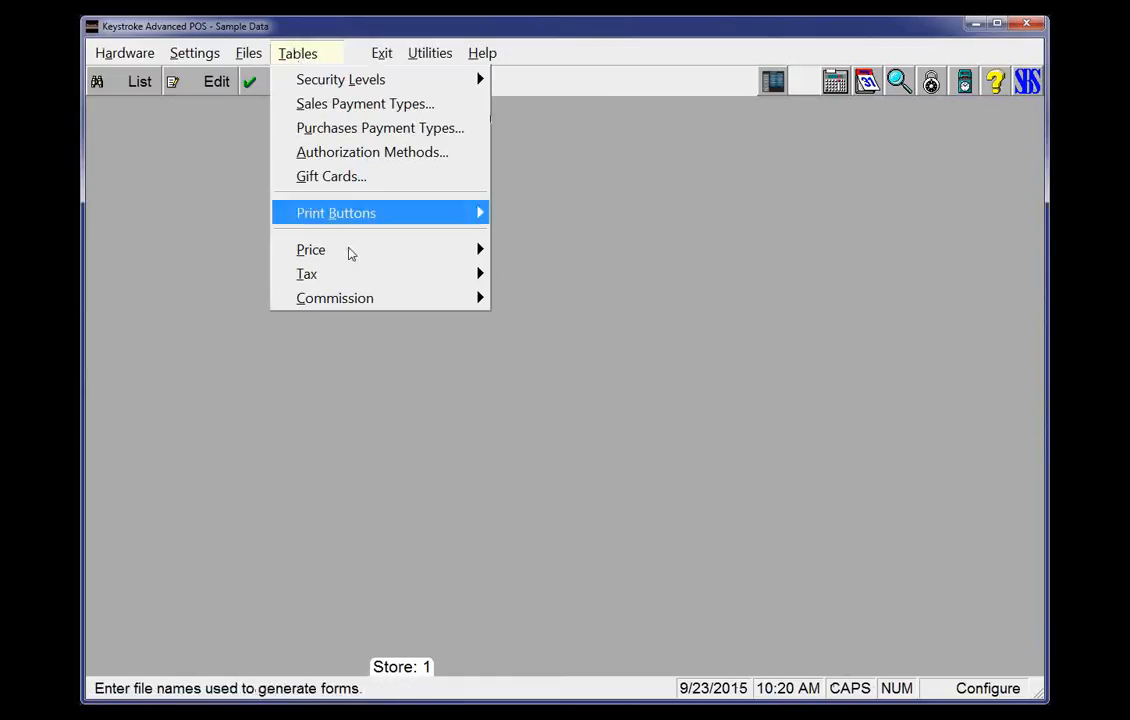
pyautogui.moveTo(349, 275)
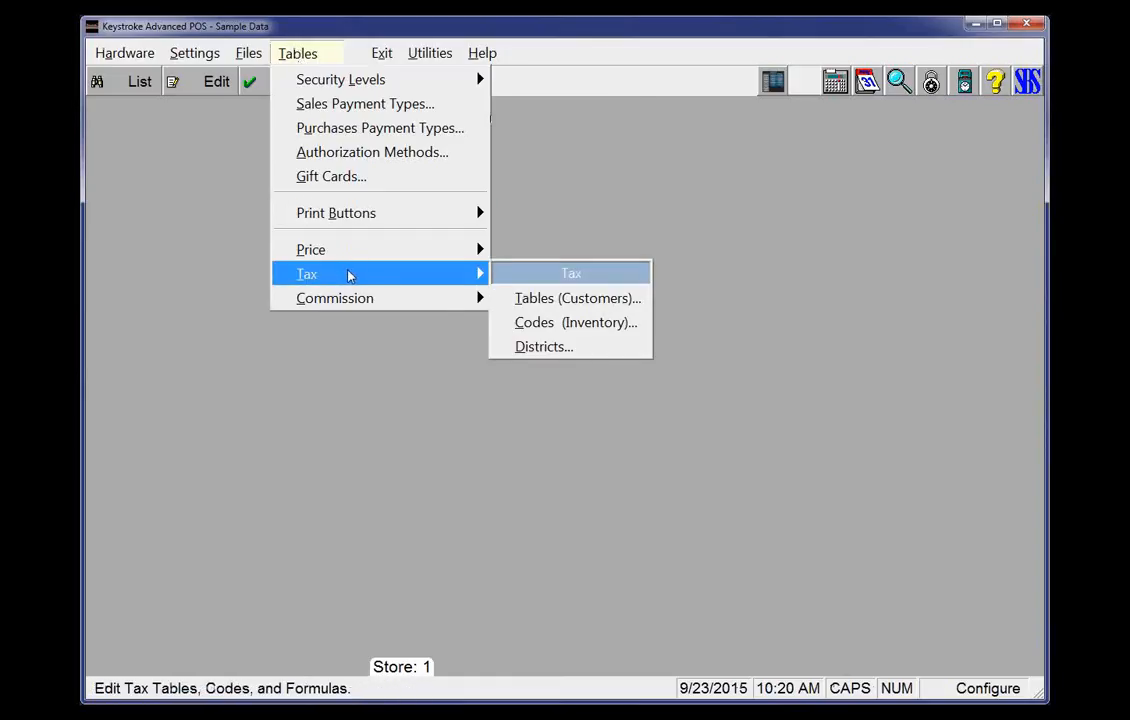
pyautogui.click(552, 323)
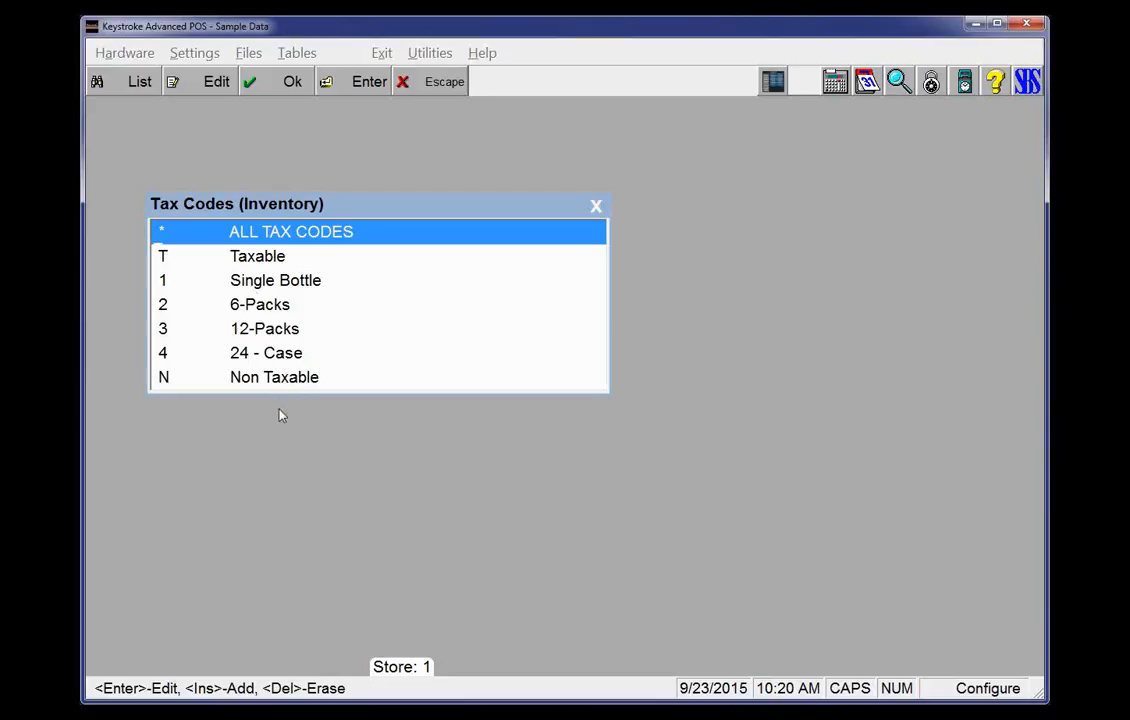
pyautogui.press('Down')
pyautogui.press('Insert')
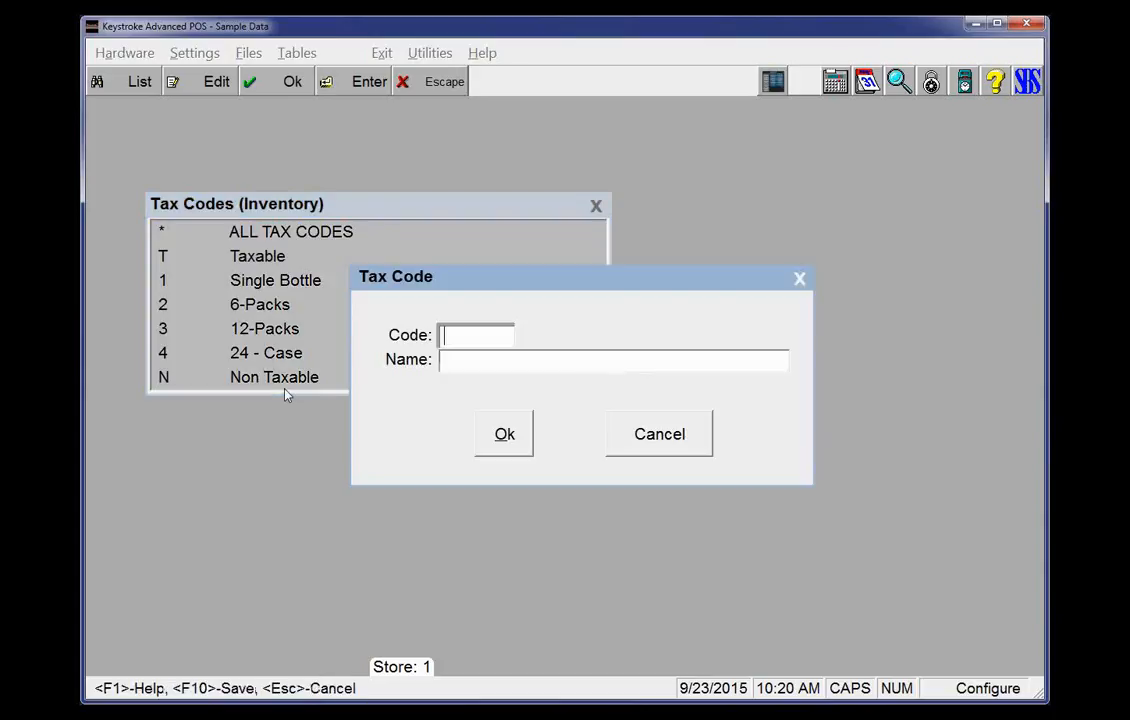
pyautogui.write('DOT')
pyautogui.press('Return')
pyautogui.write('T')
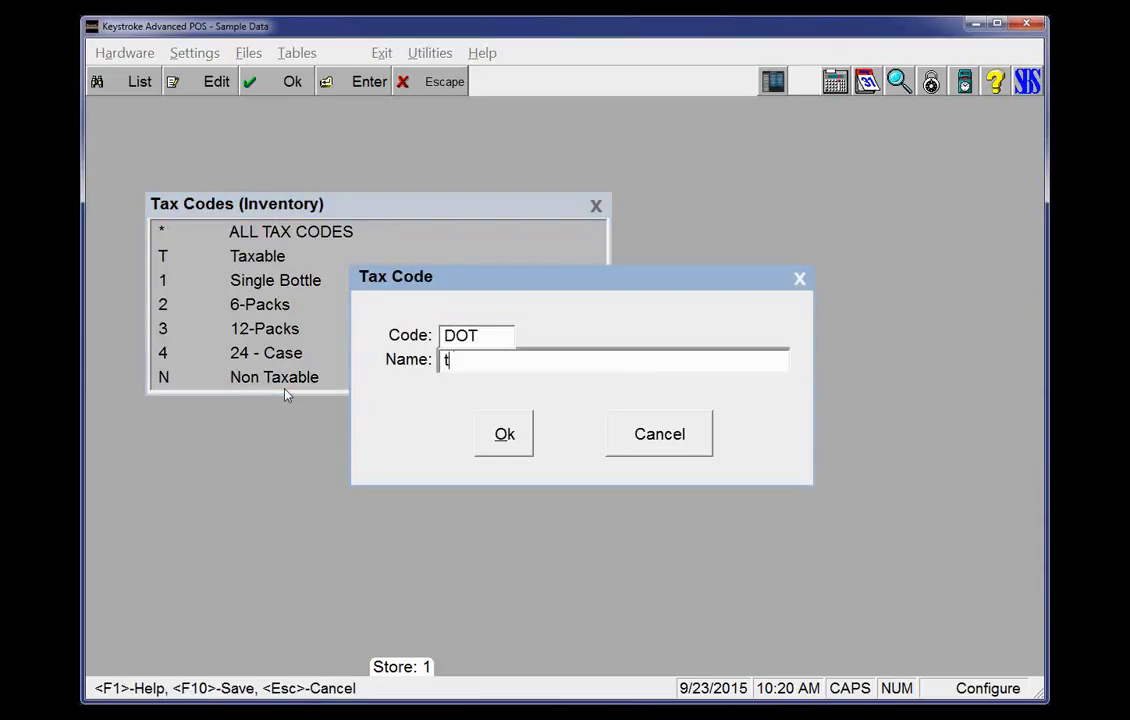
pyautogui.write('ire Tax')
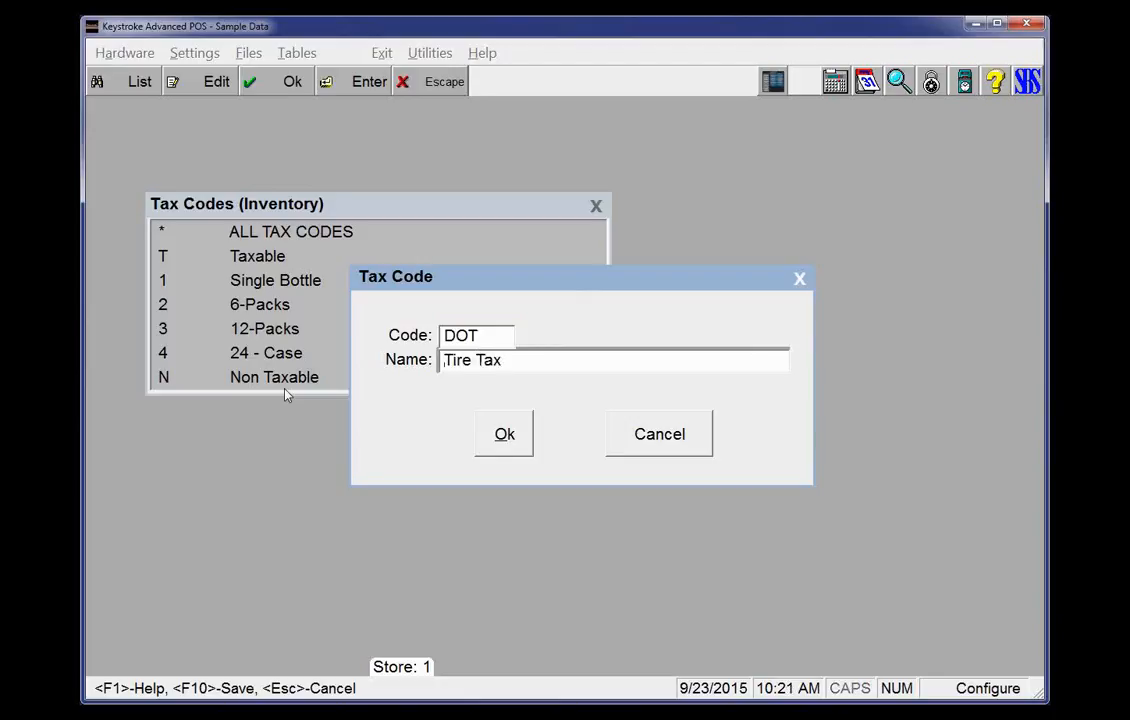
pyautogui.press('Home')
pyautogui.write('DOT')
pyautogui.press('Return')
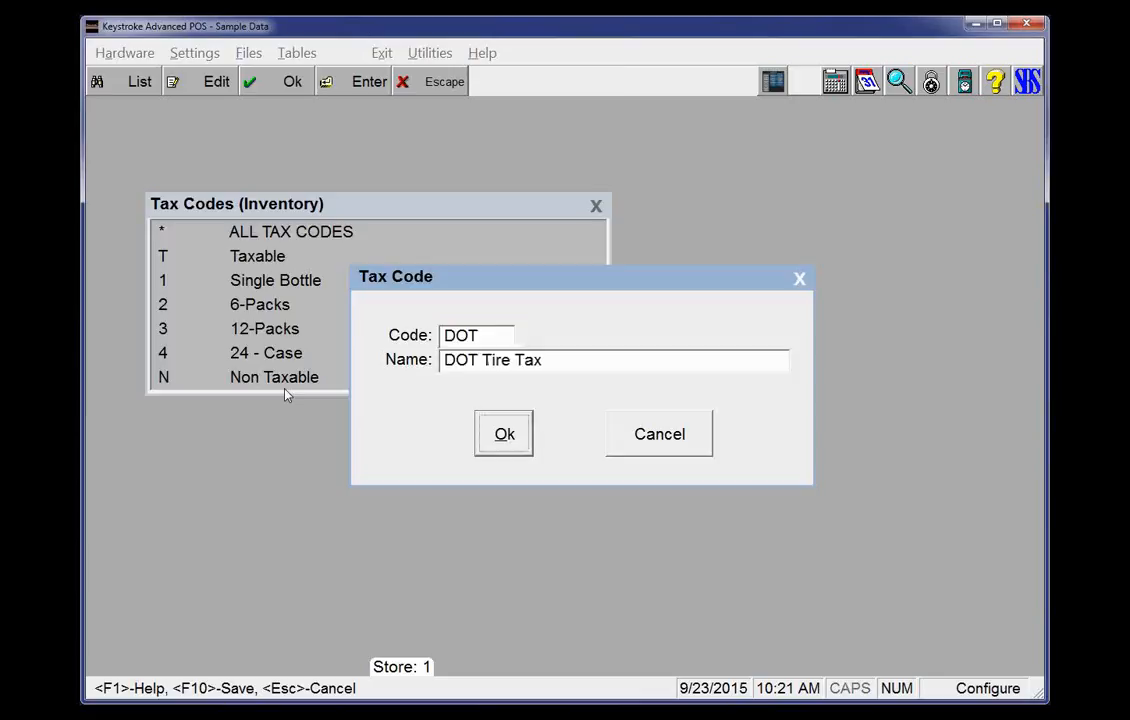
pyautogui.press('Return')
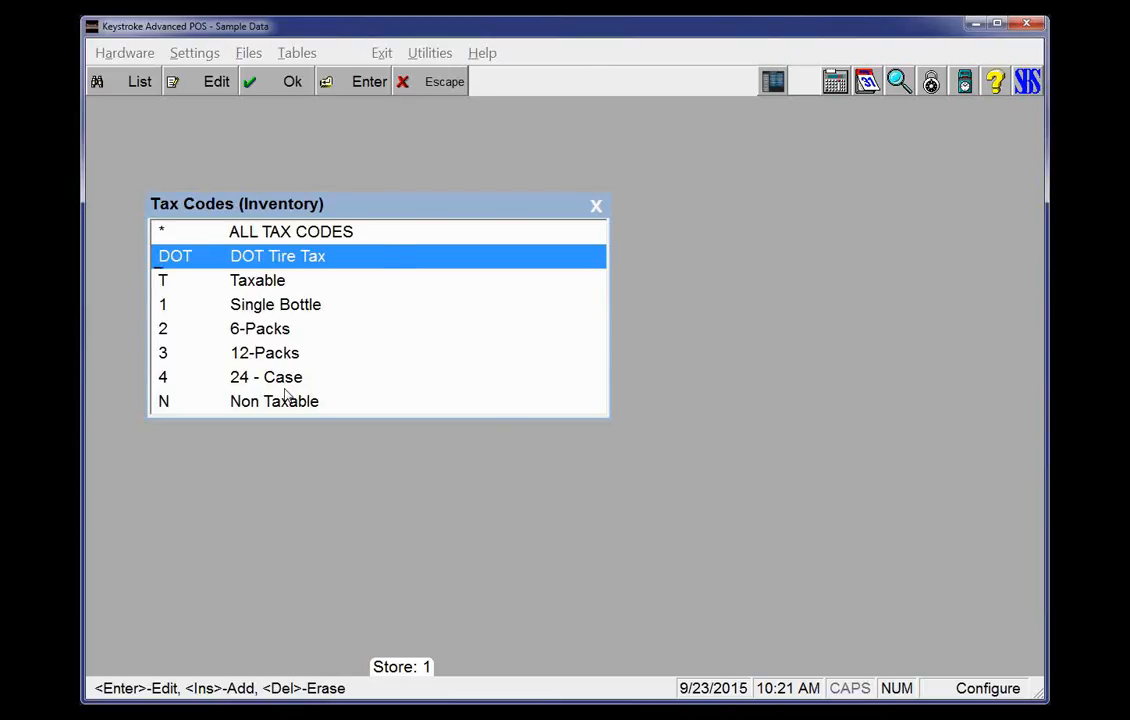
# From the State/Local customer tax table, create a new tax district DOT named DOT Authority
pyautogui.press('Escape')
pyautogui.press('Up')
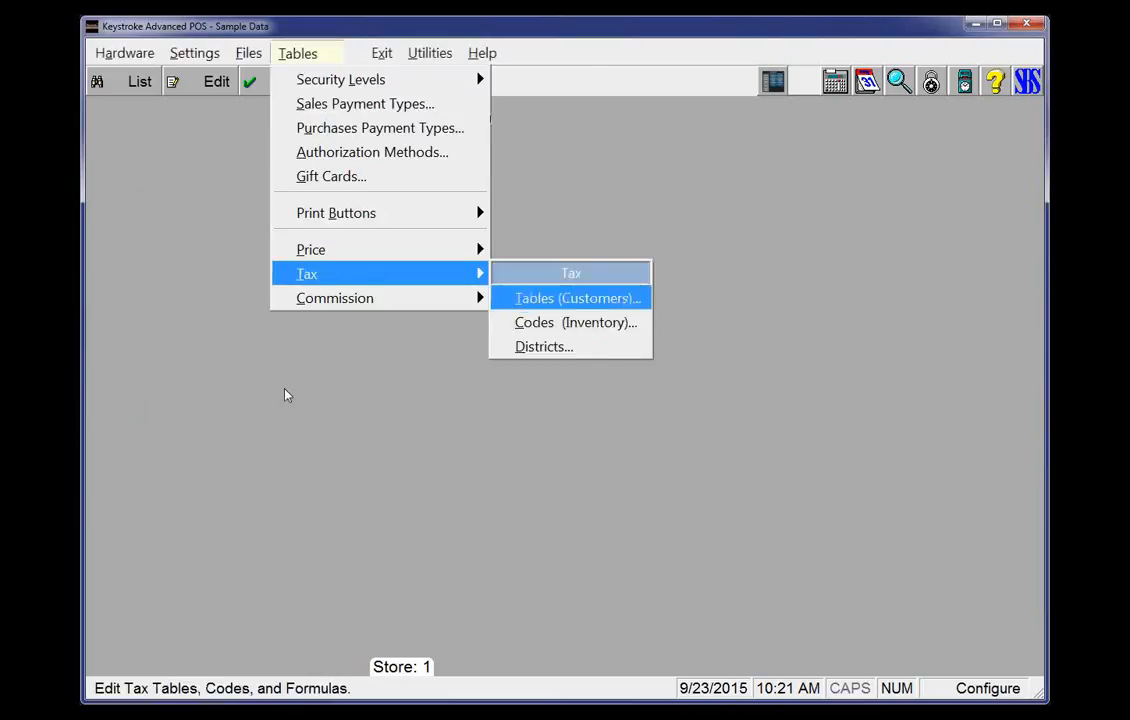
pyautogui.press('Return')
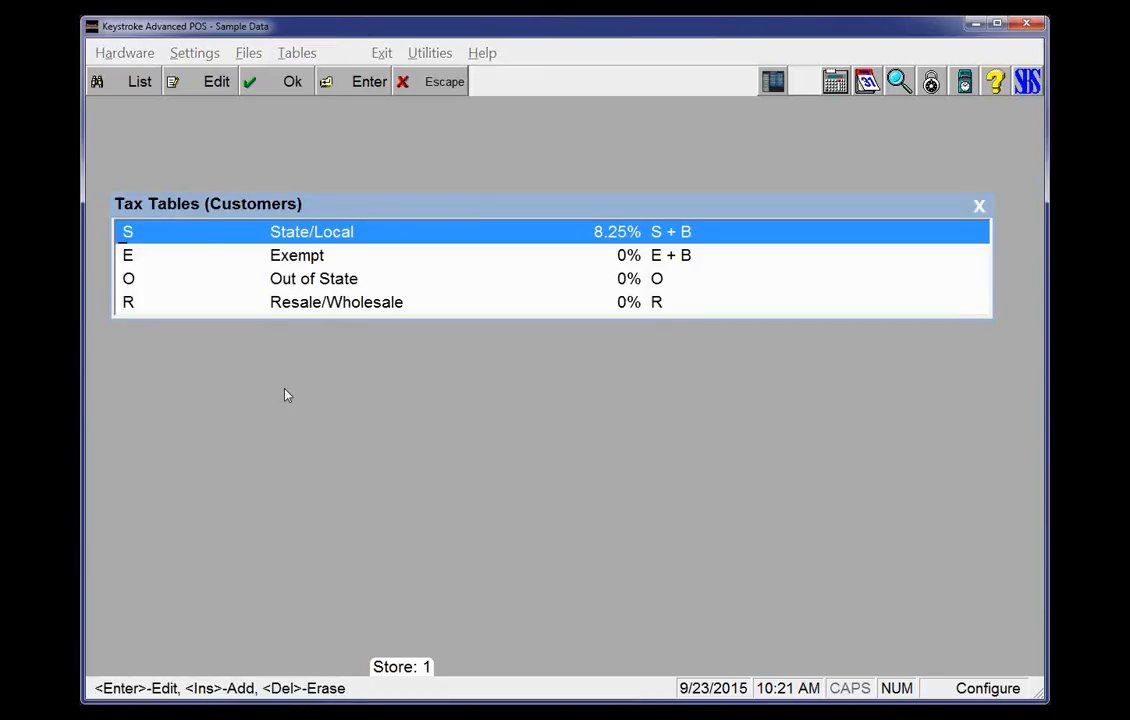
pyautogui.press('Return')
pyautogui.press('Down')
pyautogui.press('Down')
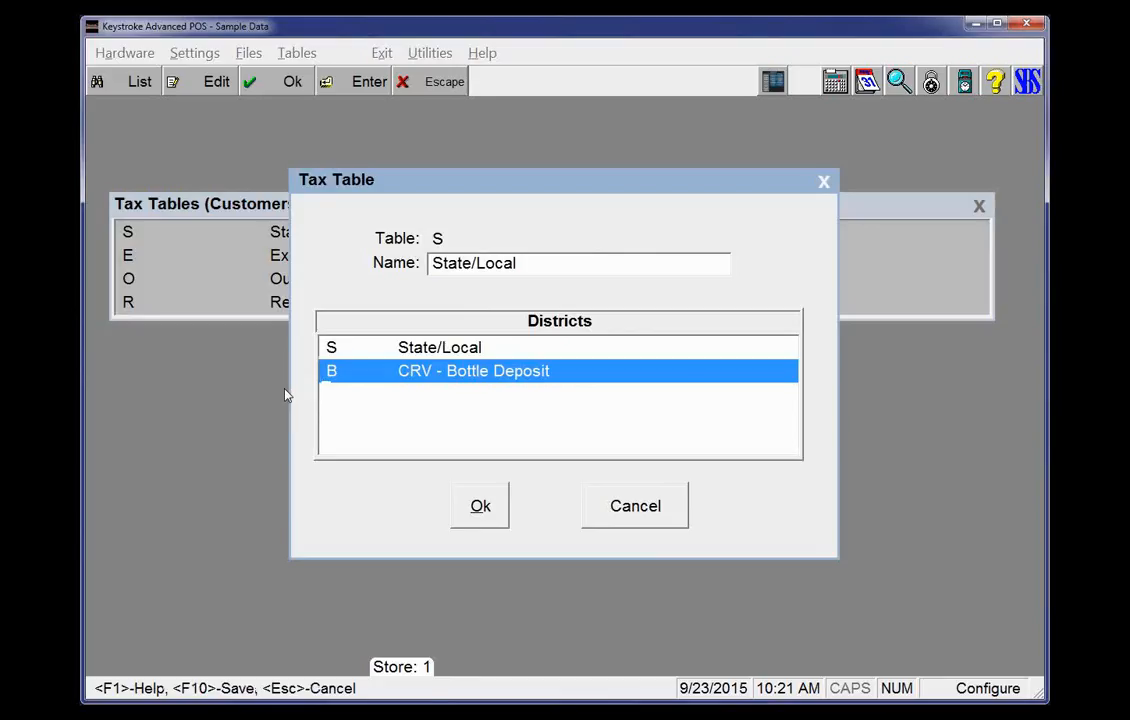
pyautogui.press('Return')
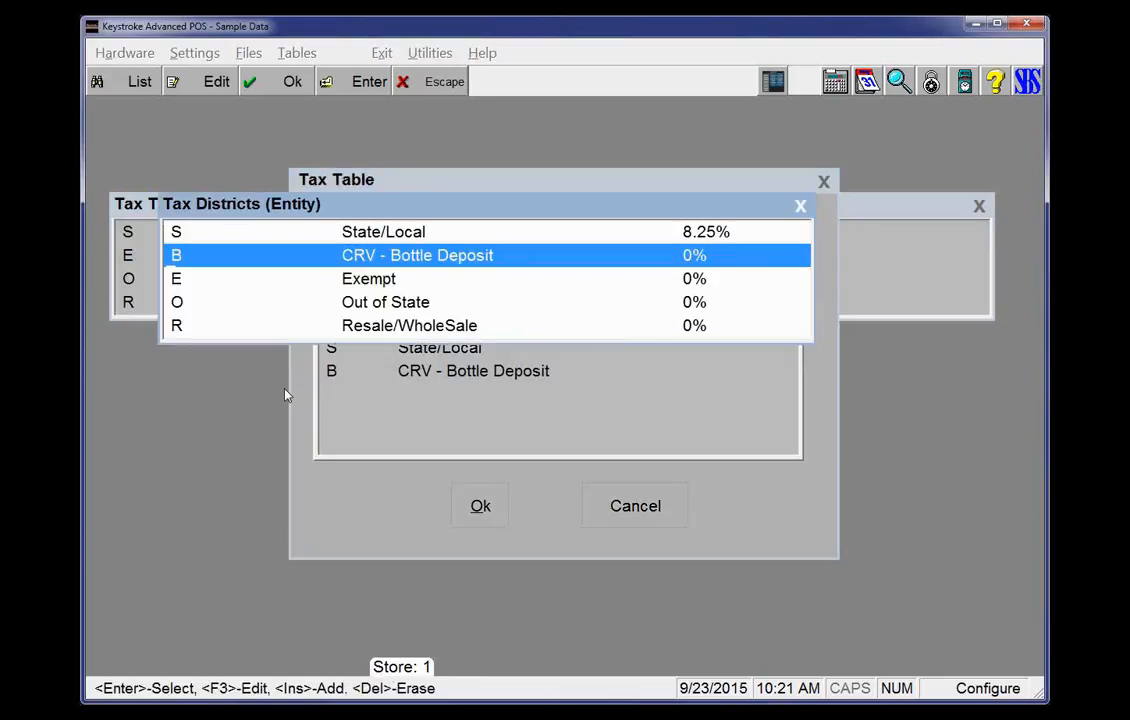
pyautogui.press('Insert')
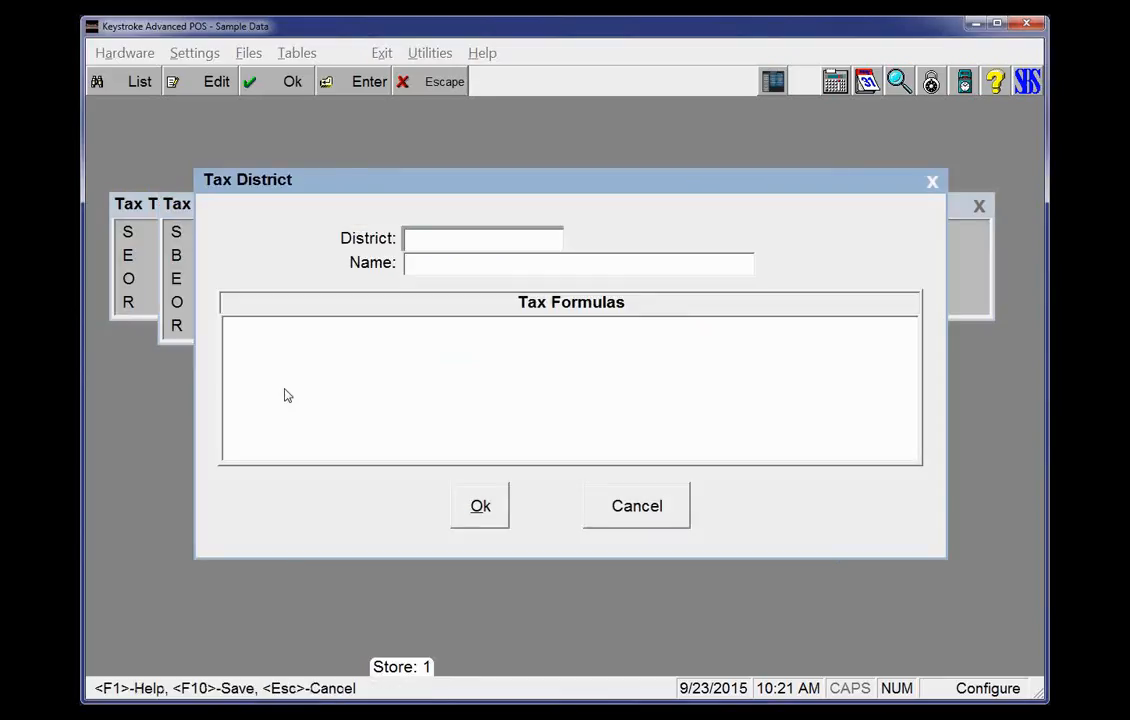
pyautogui.write('DOT')
pyautogui.press('Return')
pyautogui.hotkey('shift', 'Tab')
pyautogui.press('End')
pyautogui.press('Return')
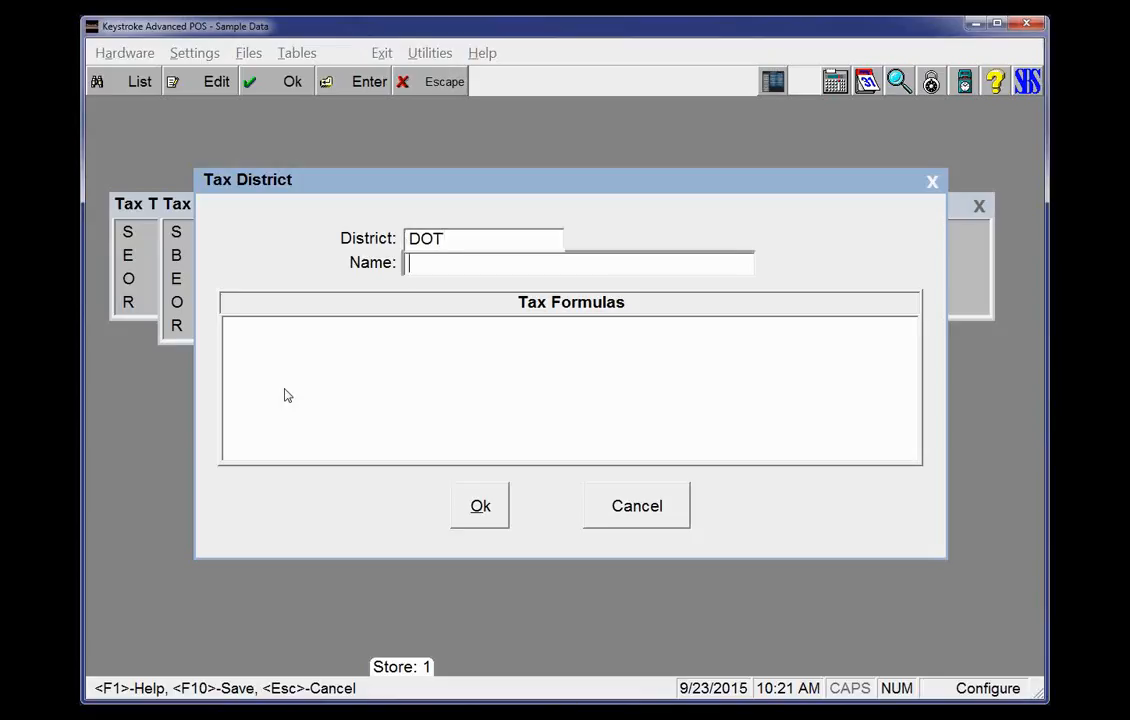
pyautogui.write('DOT Authority')
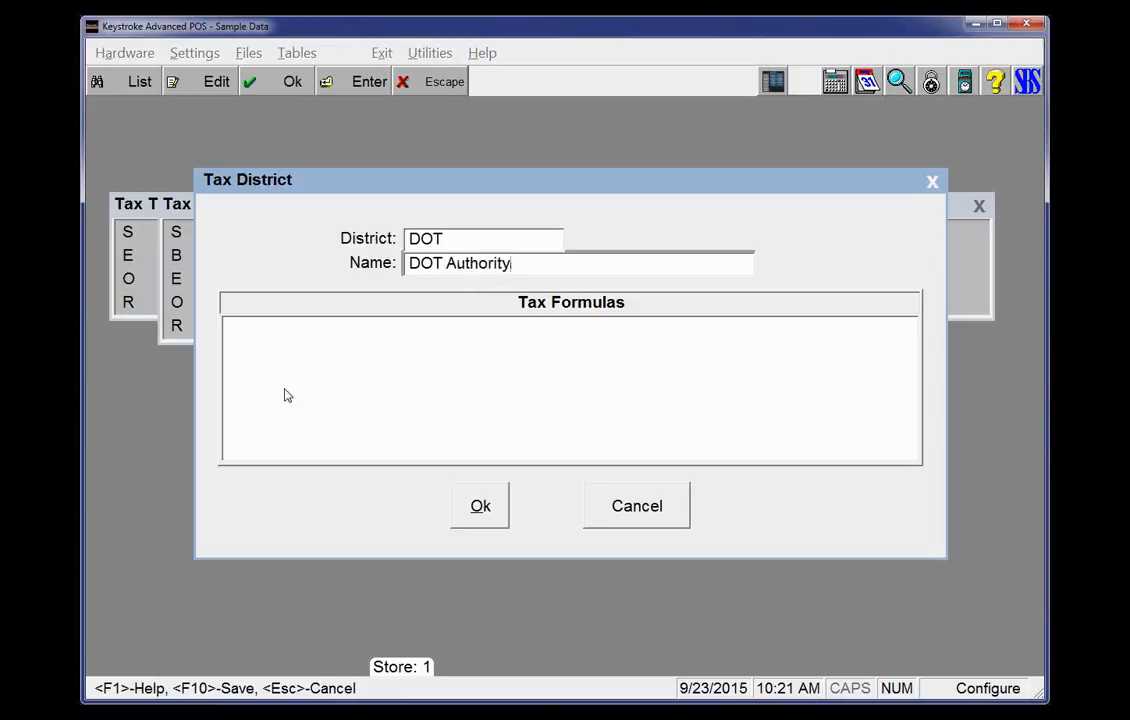
pyautogui.press('Return')
pyautogui.press('Return')
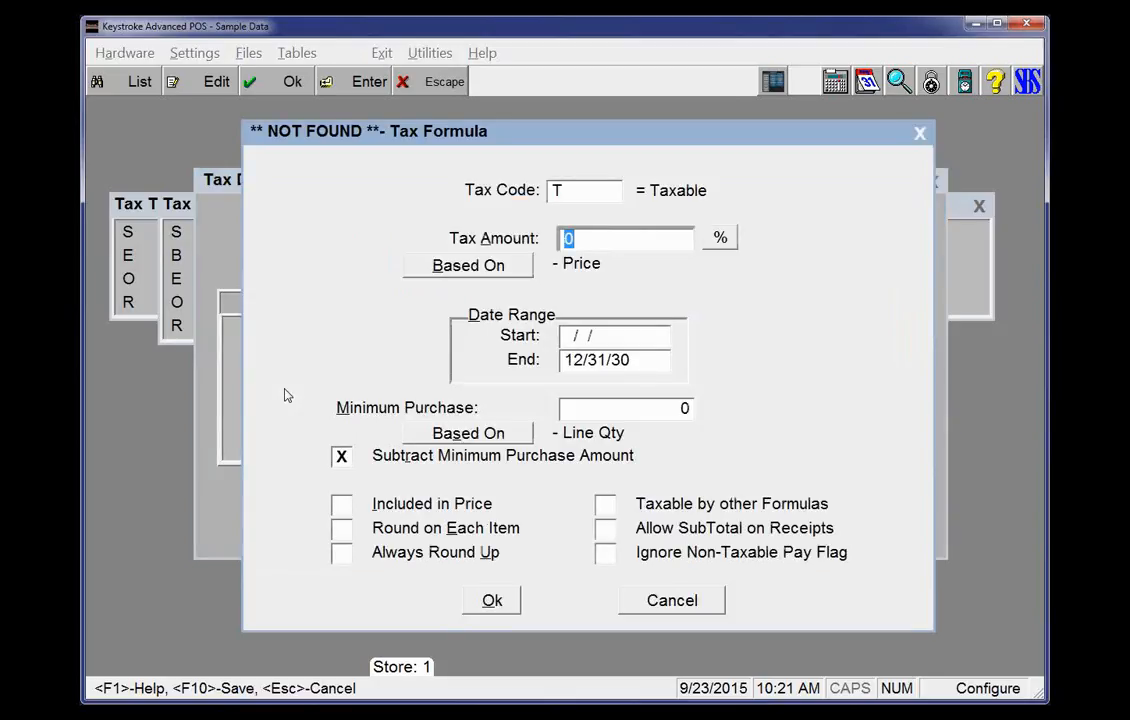
# Give the DOT district a DOT Tire Tax formula of $5 per quantity, then save the district into the State/Local table
pyautogui.press('Up')
pyautogui.press('F2')
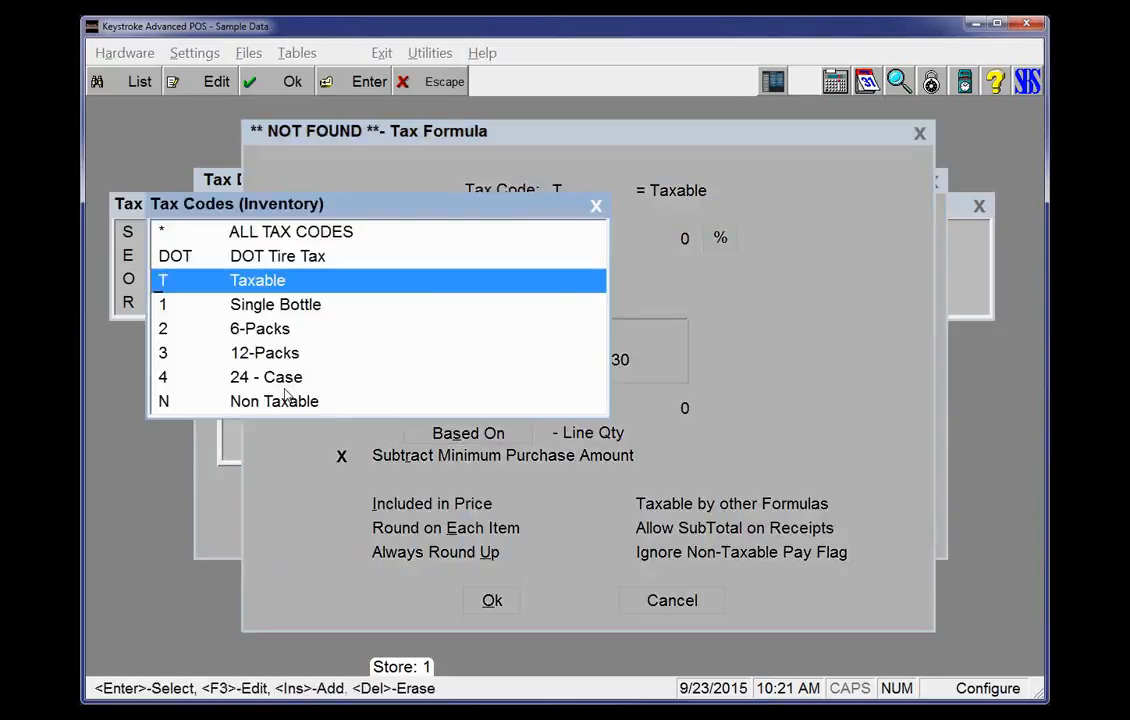
pyautogui.press('Up')
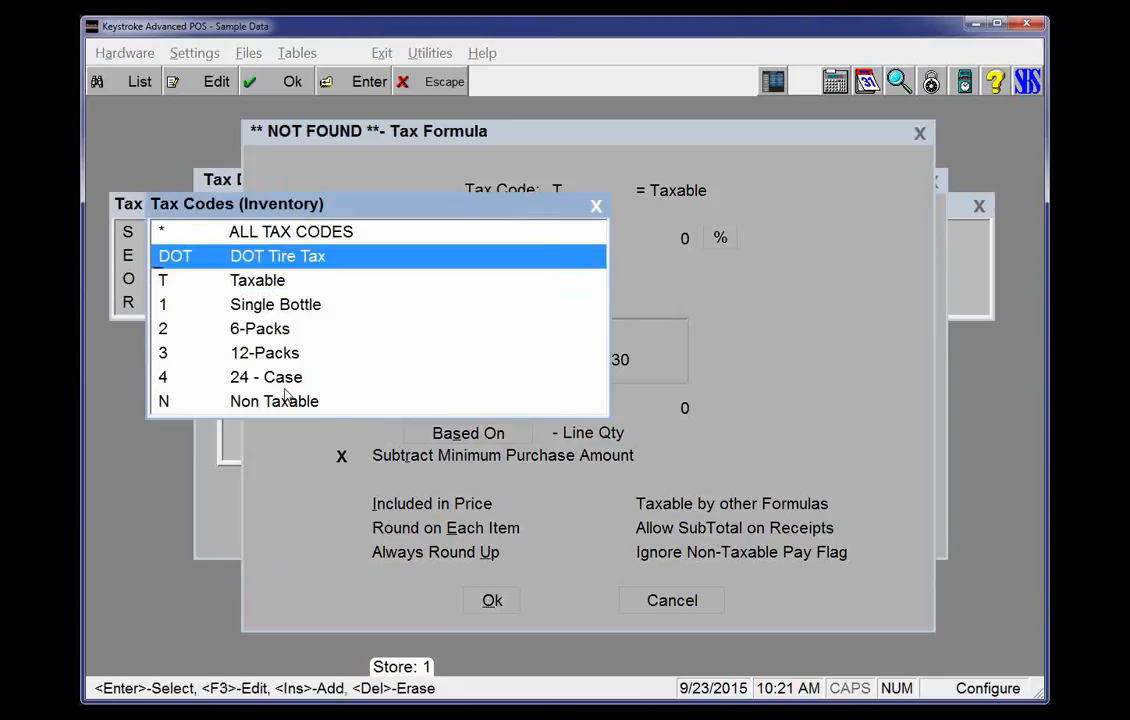
pyautogui.press('Return')
pyautogui.press('Return')
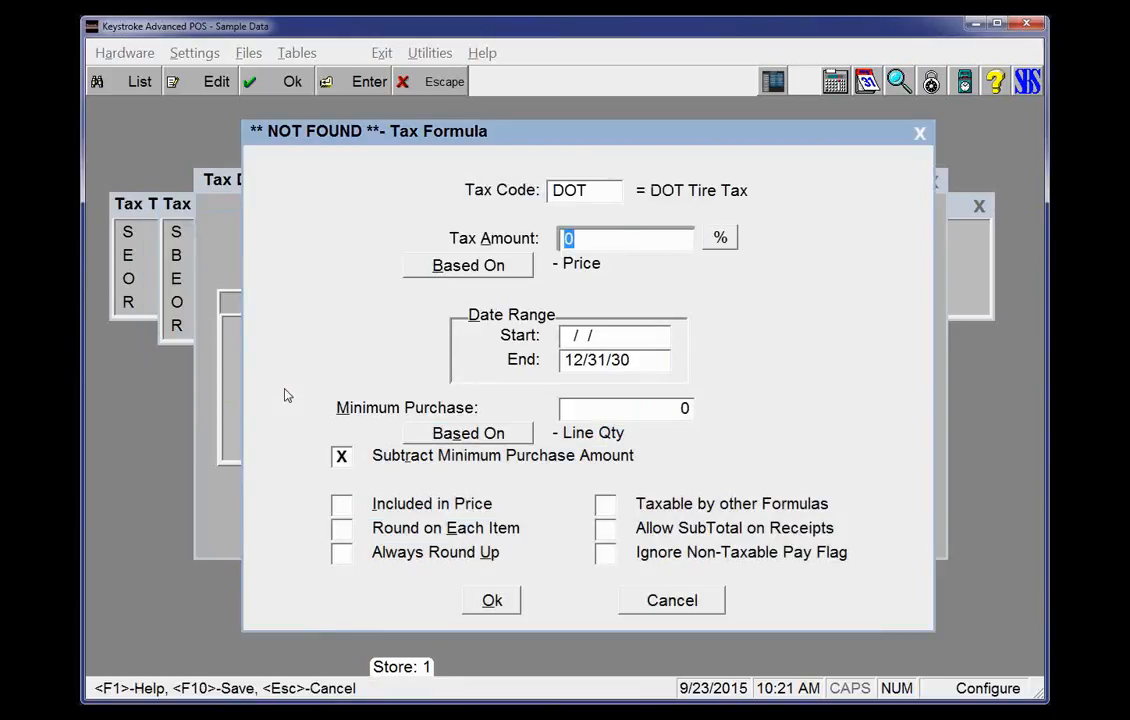
pyautogui.write('5')
pyautogui.press('Return')
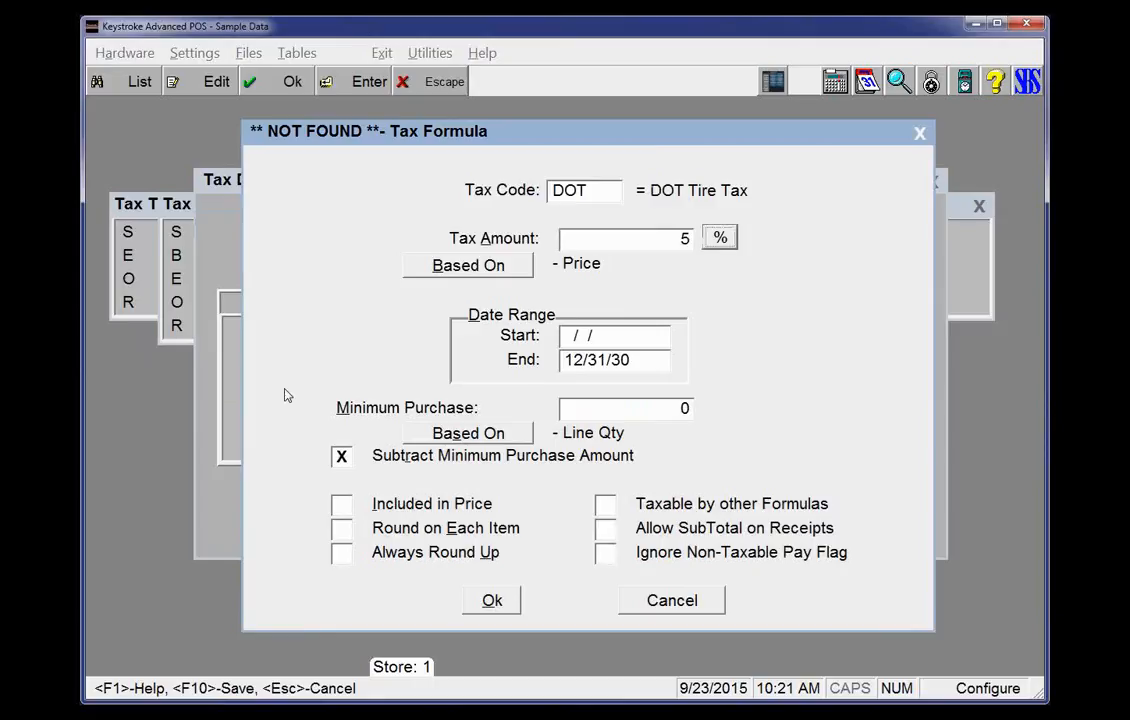
pyautogui.click(721, 240)
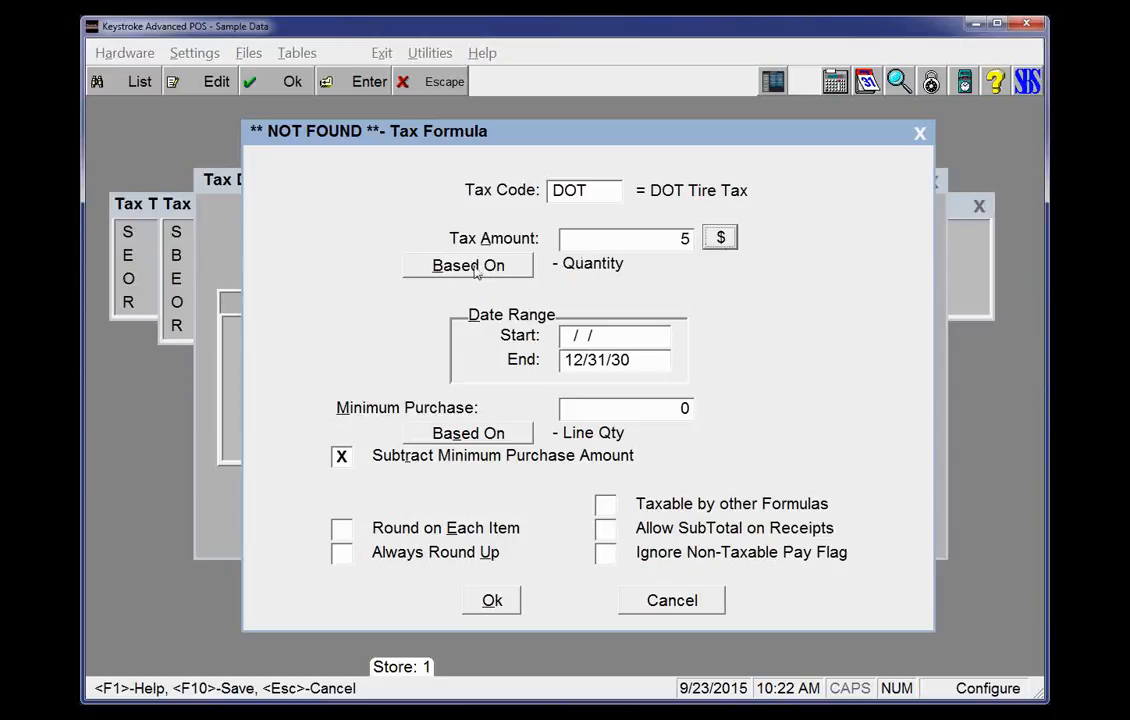
pyautogui.click(609, 531)
pyautogui.click(609, 531)
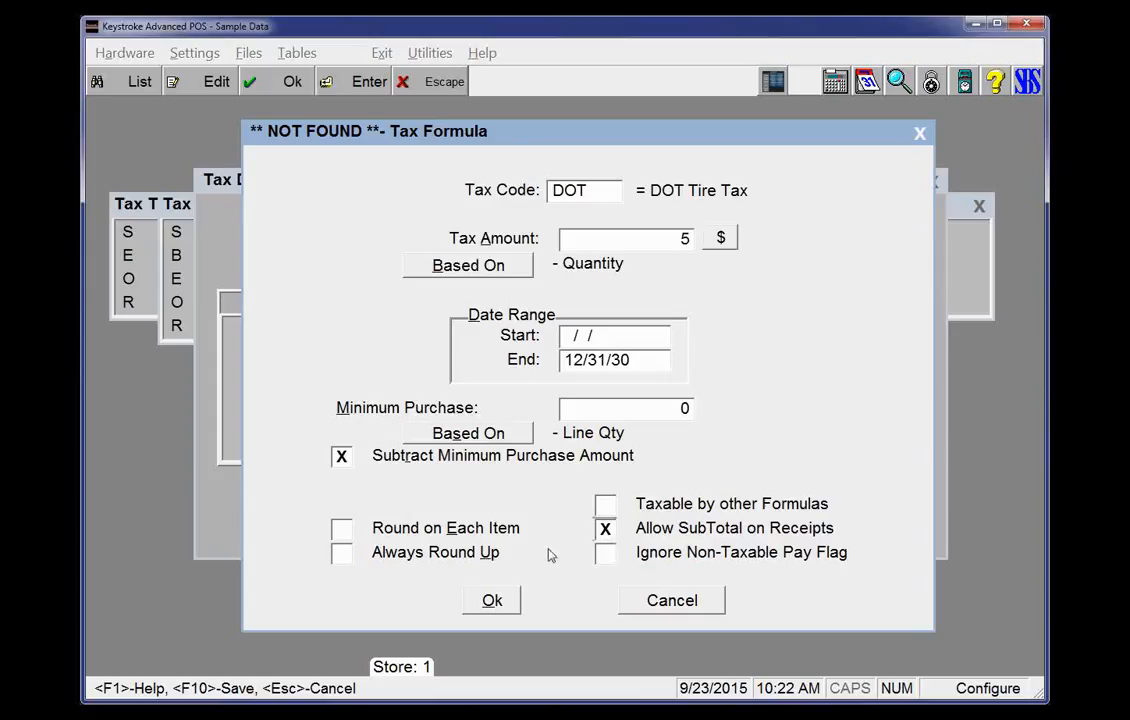
pyautogui.click(478, 605)
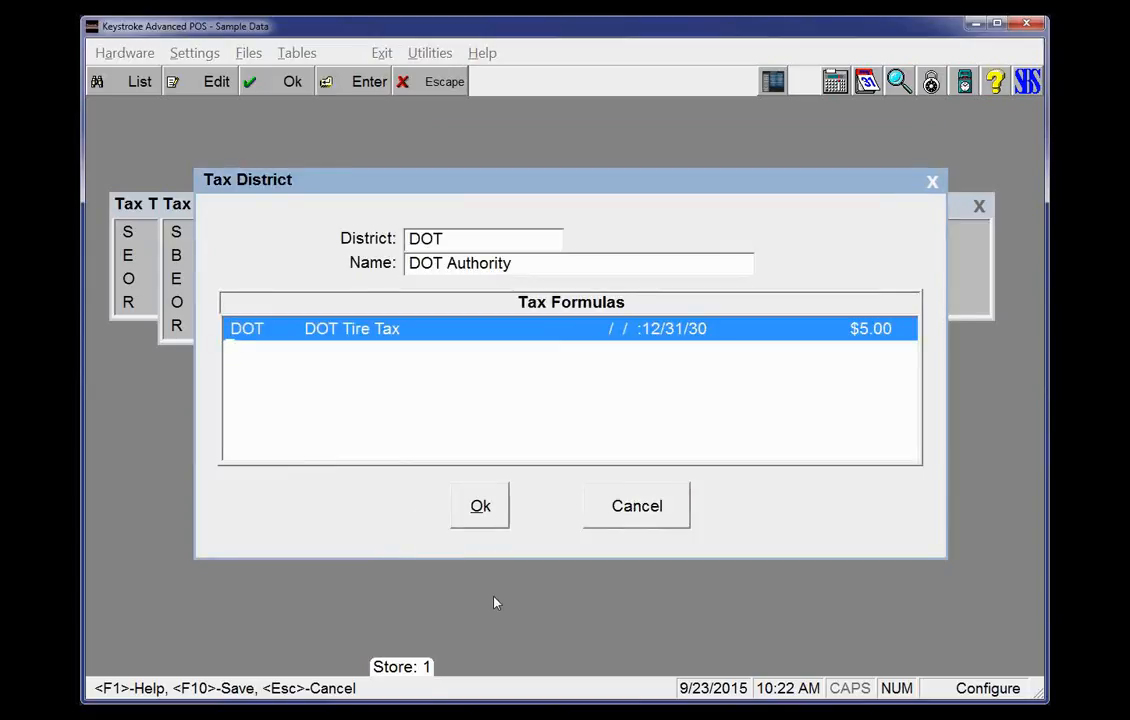
pyautogui.press('F10')
pyautogui.press('Return')
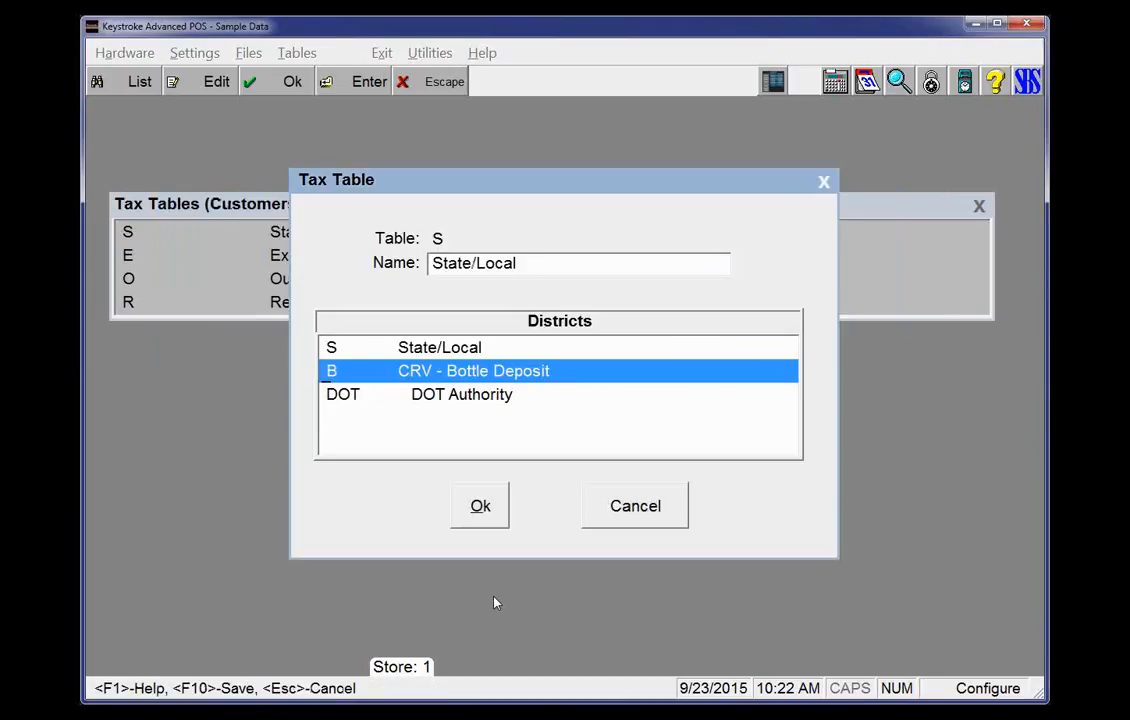
# Open the State/Local district and review its tax formulas and date ranges
pyautogui.press('Down')
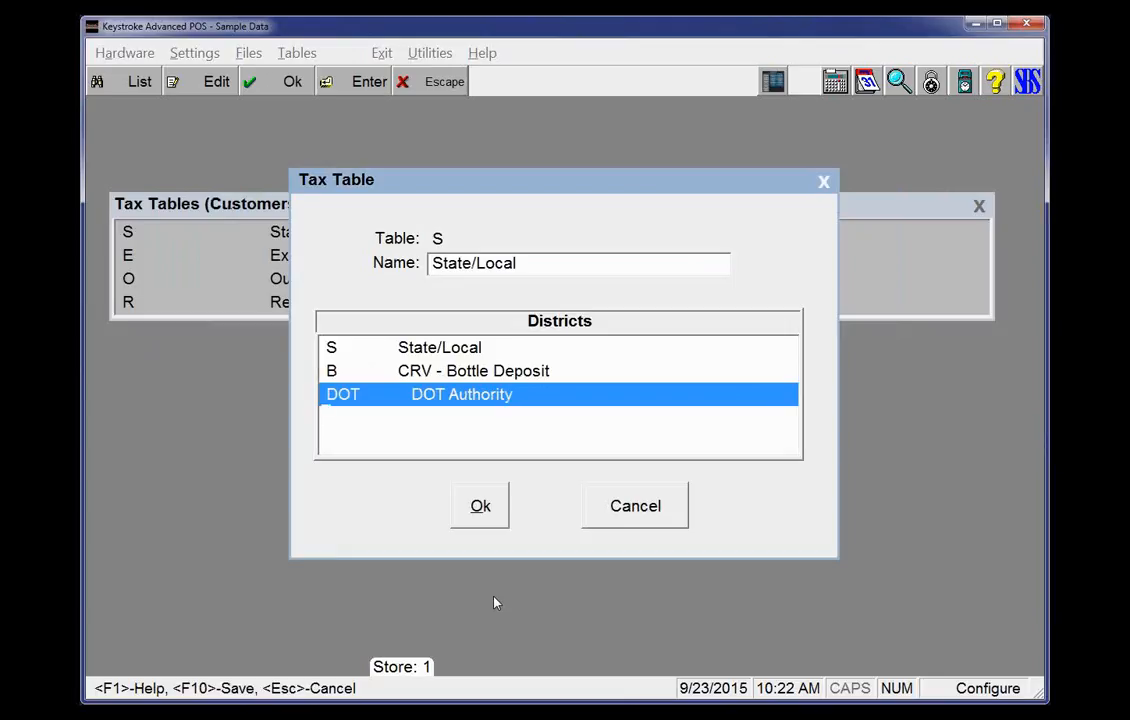
pyautogui.press('Up')
pyautogui.press('Up')
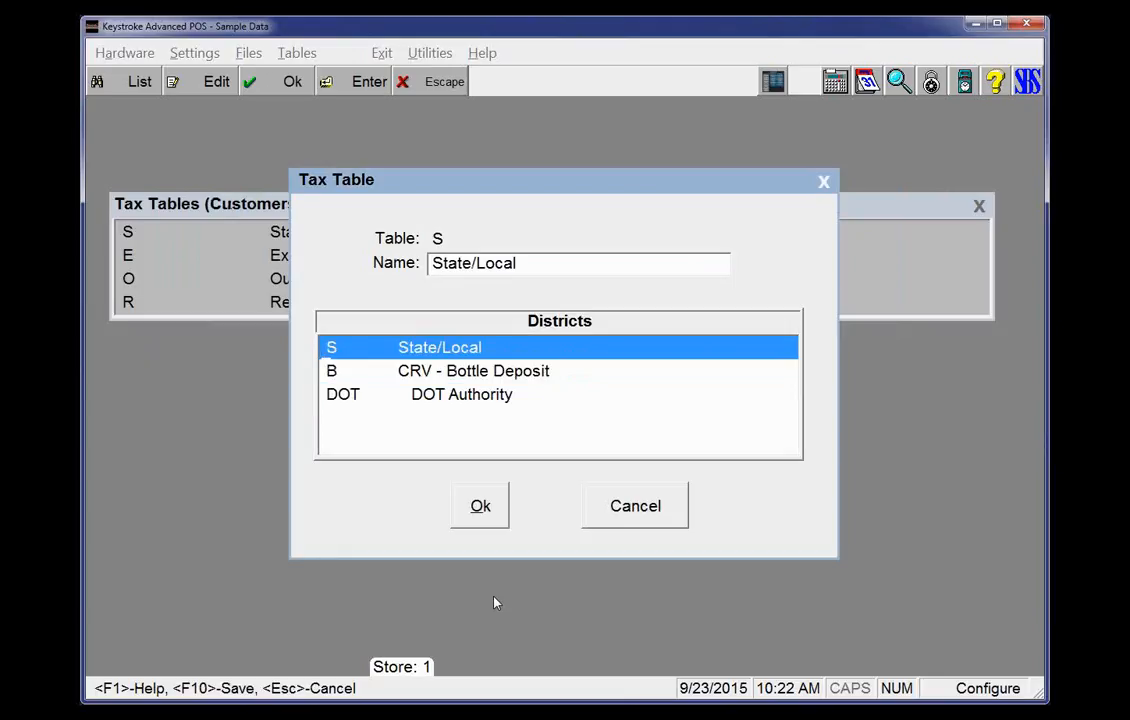
pyautogui.press('Return')
pyautogui.press('Return')
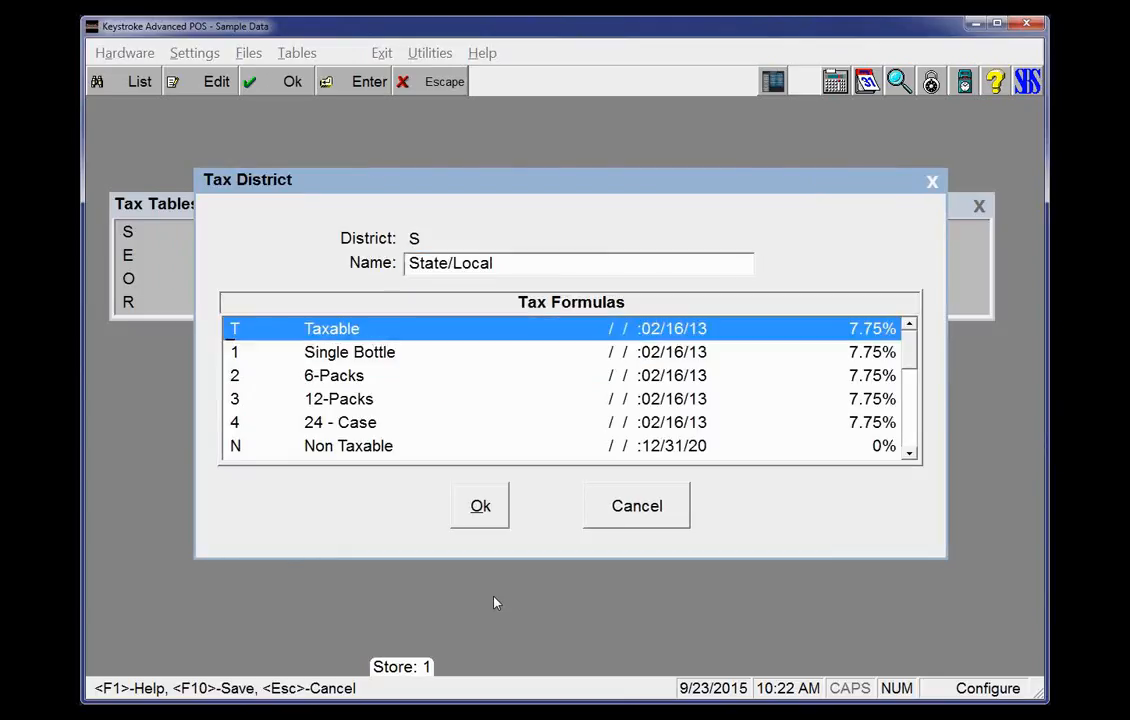
pyautogui.press('Down')
pyautogui.press('Down')
pyautogui.press('Down')
pyautogui.press('Down')
pyautogui.press('Down')
pyautogui.press('Down')
pyautogui.press('Down')
pyautogui.press('Down')
pyautogui.press('Down')
pyautogui.press('Down')
pyautogui.press('Down')
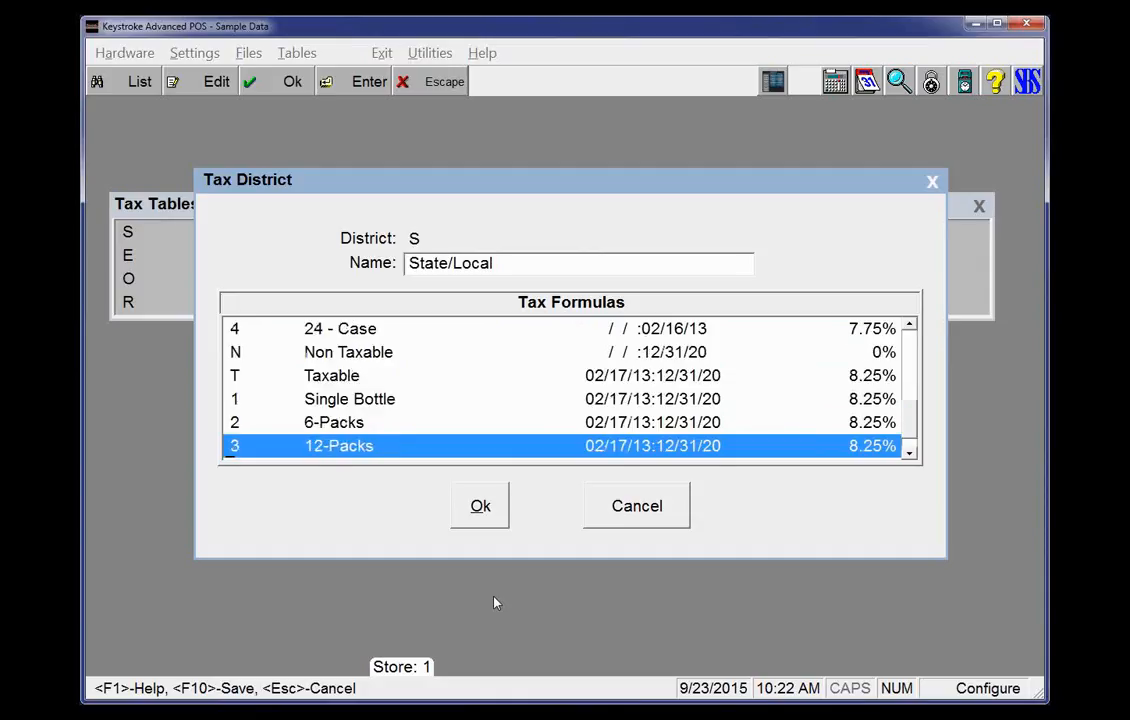
pyautogui.press('Up')
pyautogui.press('Up')
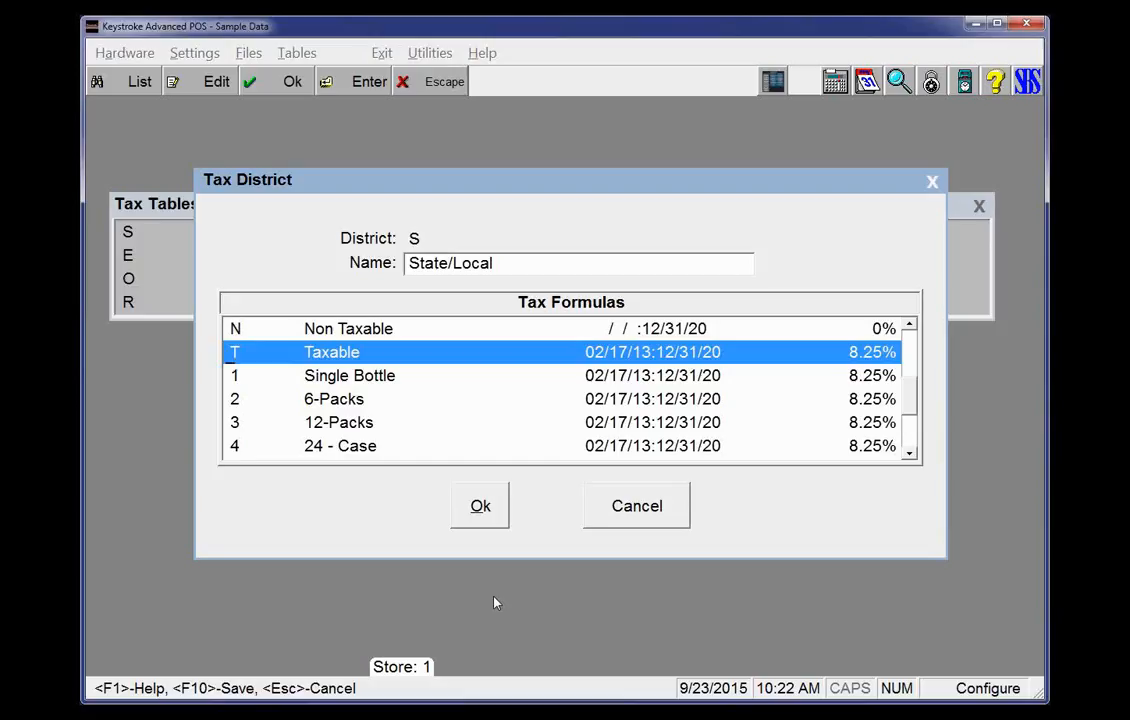
pyautogui.press('Down')
pyautogui.press('Down')
pyautogui.press('Down')
pyautogui.press('Down')
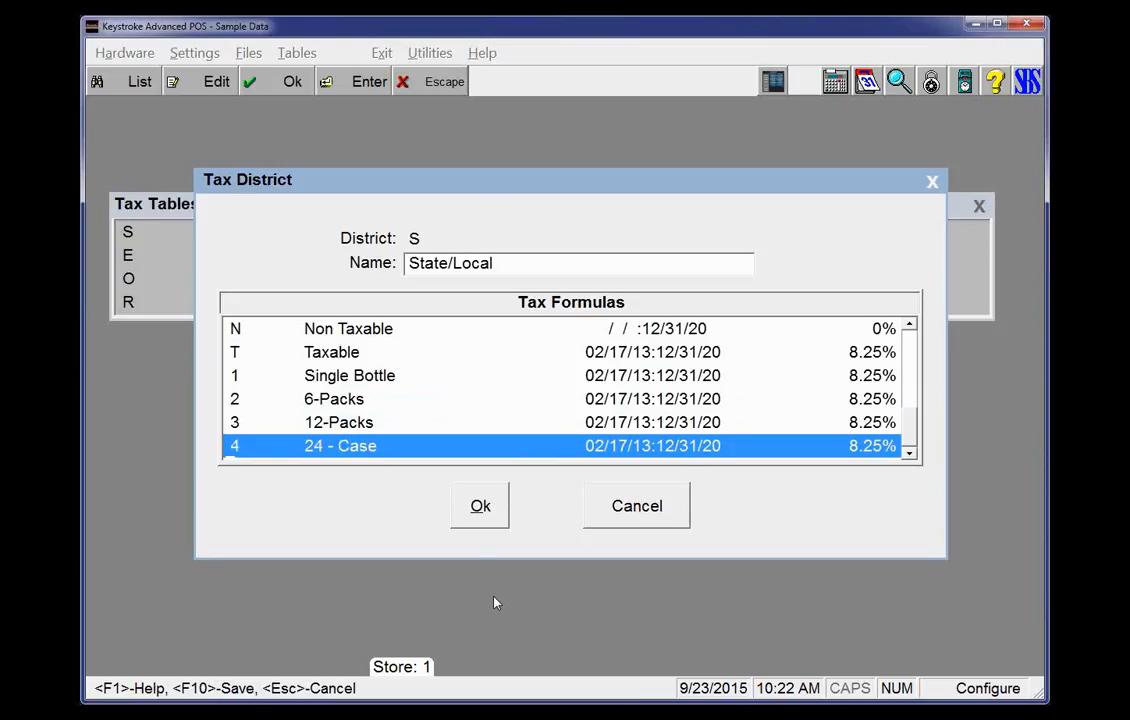
# Add a DOT Tire Tax formula of 8.25% of price to the State/Local district, then save the district and tax table
pyautogui.press('Insert')
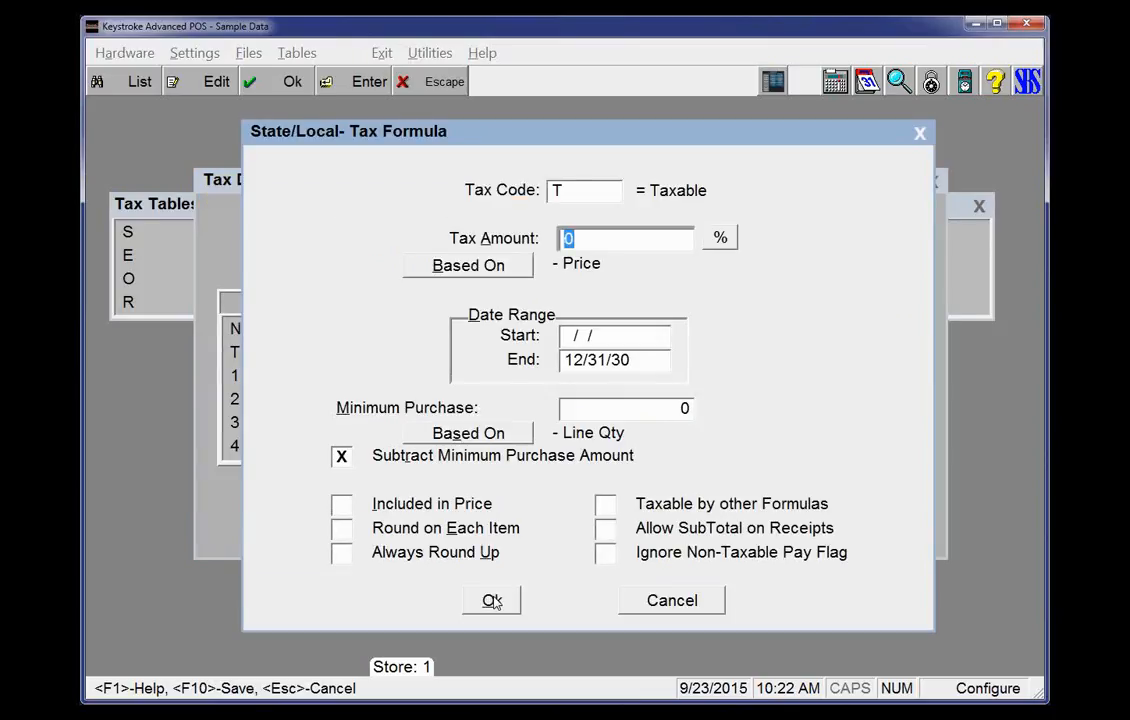
pyautogui.hotkey('shift', 'Tab')
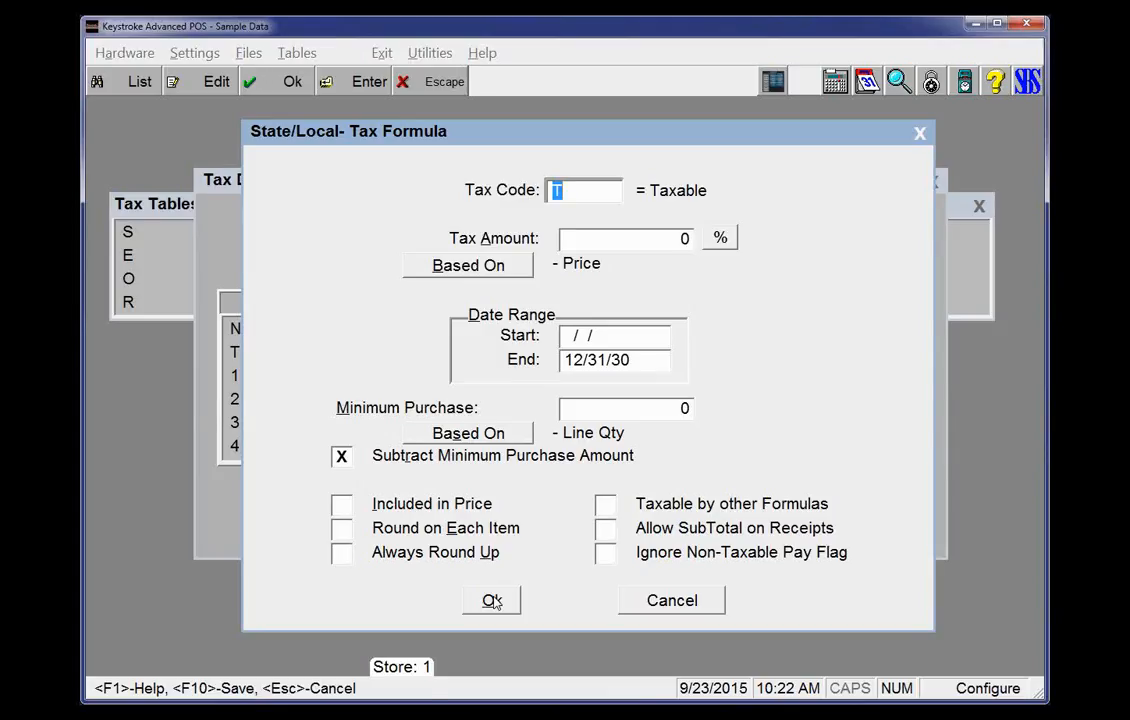
pyautogui.press('F2')
pyautogui.press('Up')
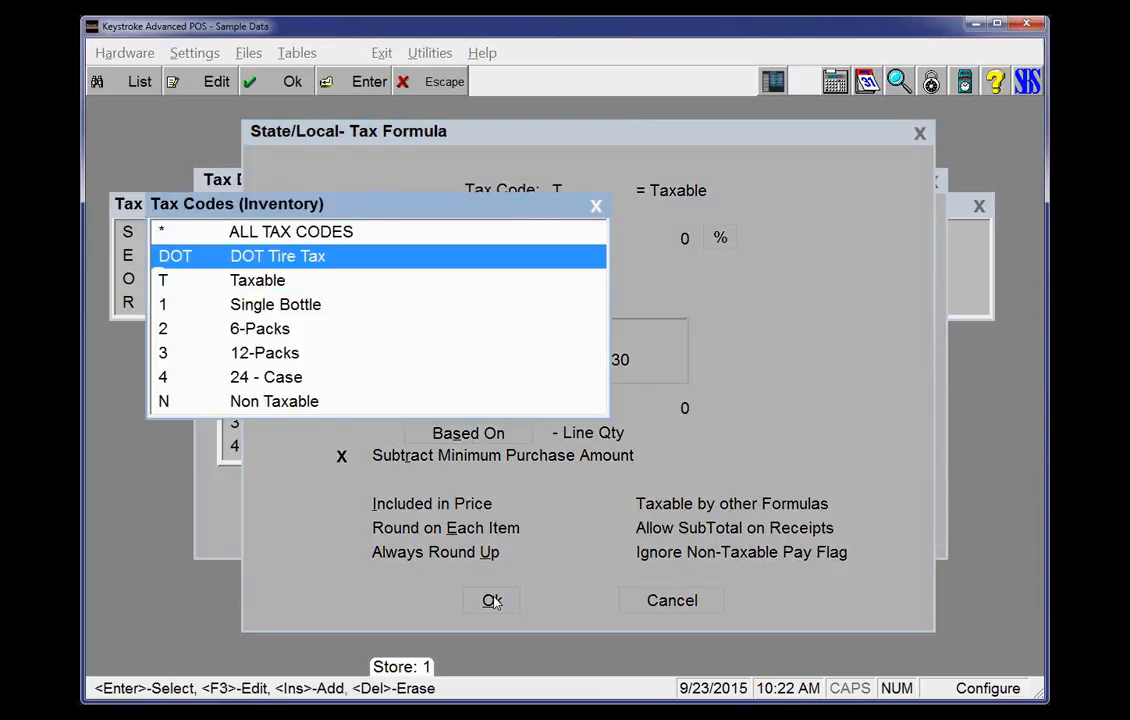
pyautogui.press('Return')
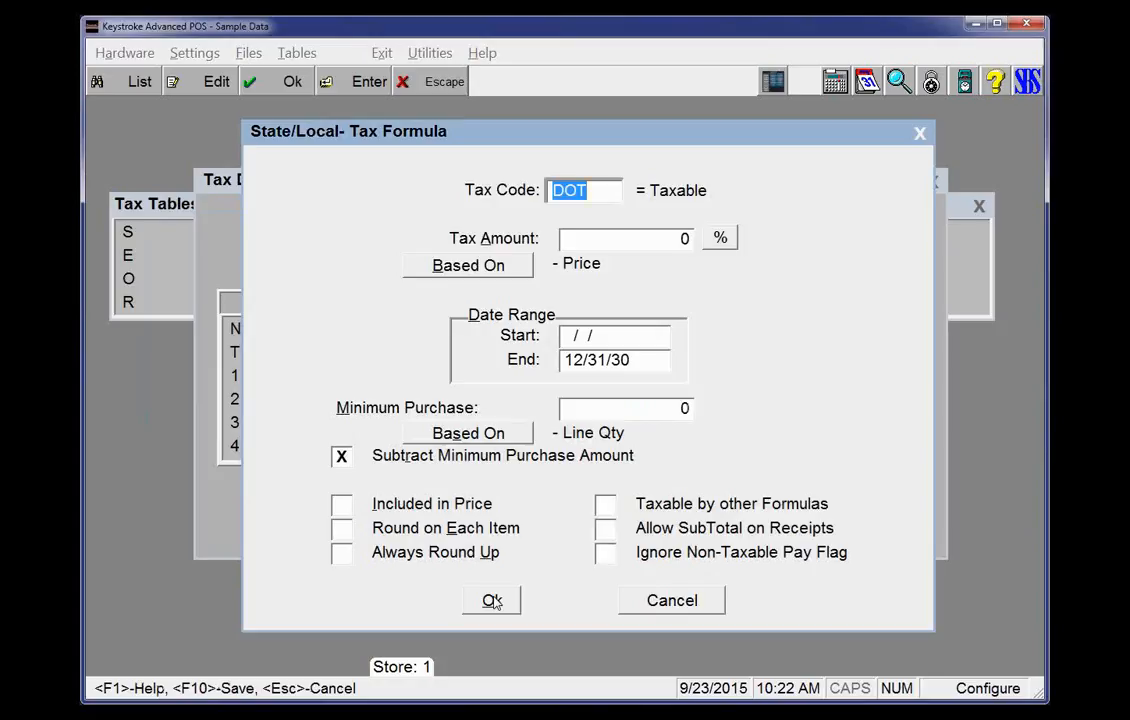
pyautogui.press('Return')
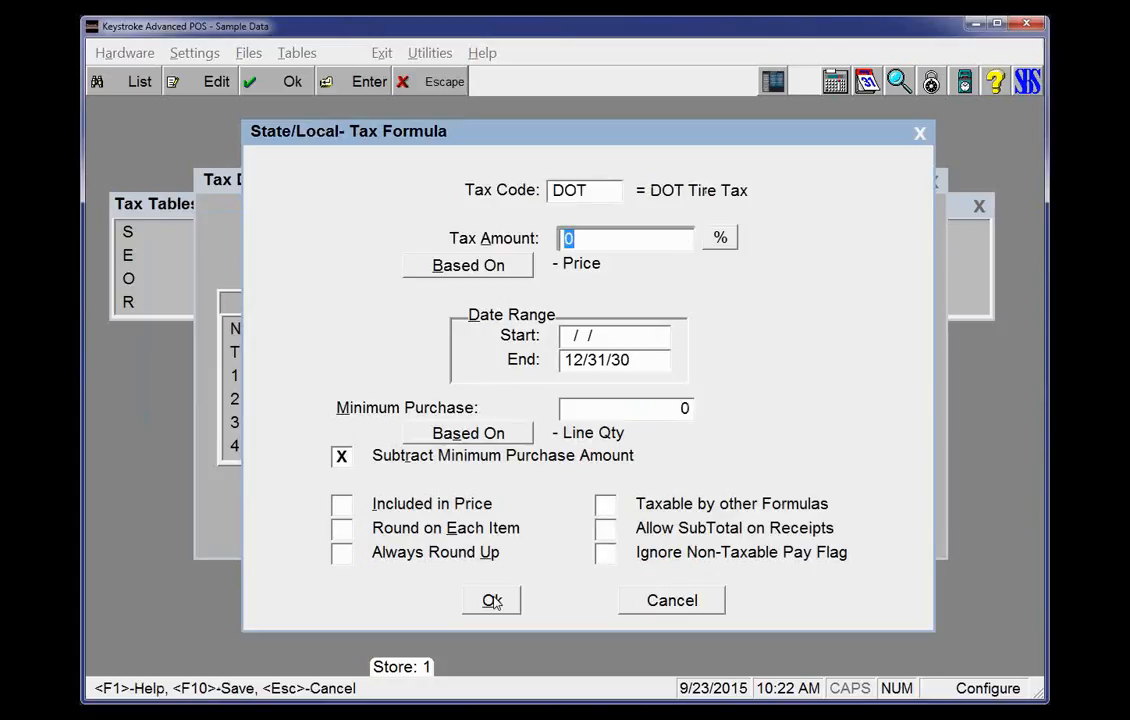
pyautogui.write('8.25')
pyautogui.press('Return')
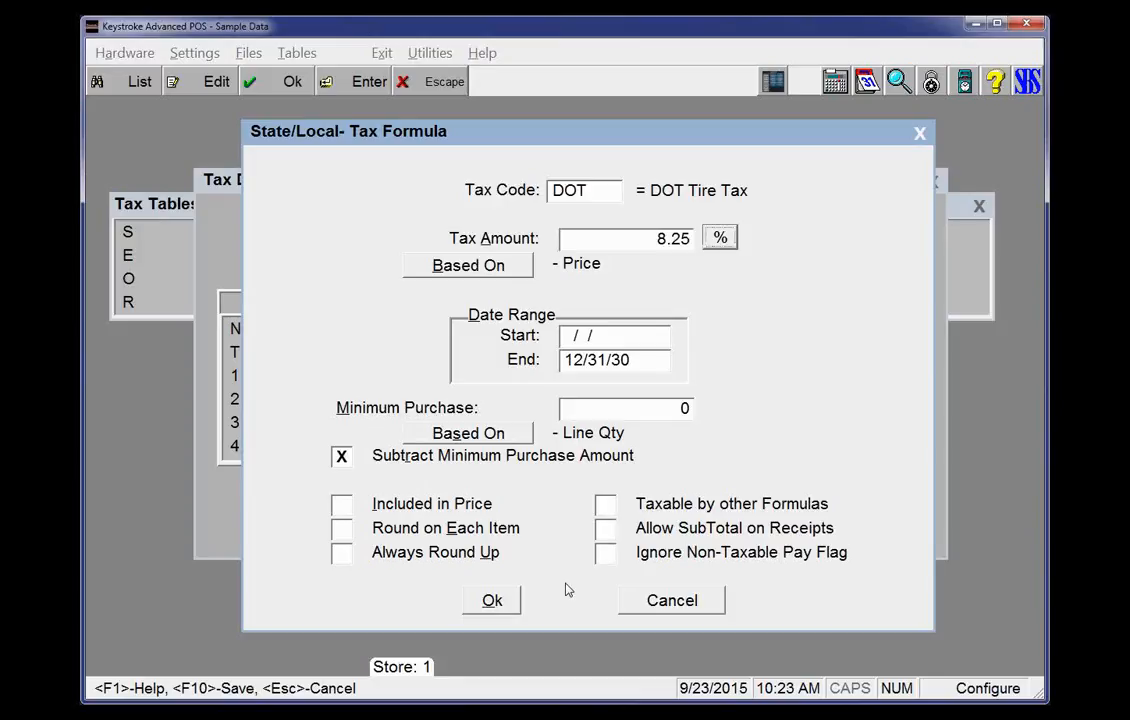
pyautogui.press('Tab')
pyautogui.press('Tab')
pyautogui.hotkey('shift', 'Tab')
pyautogui.hotkey('shift', 'Tab')
pyautogui.press('Tab')
pyautogui.press('Tab')
pyautogui.press('Tab')
pyautogui.press('Tab')
pyautogui.press('Tab')
pyautogui.press('F10')
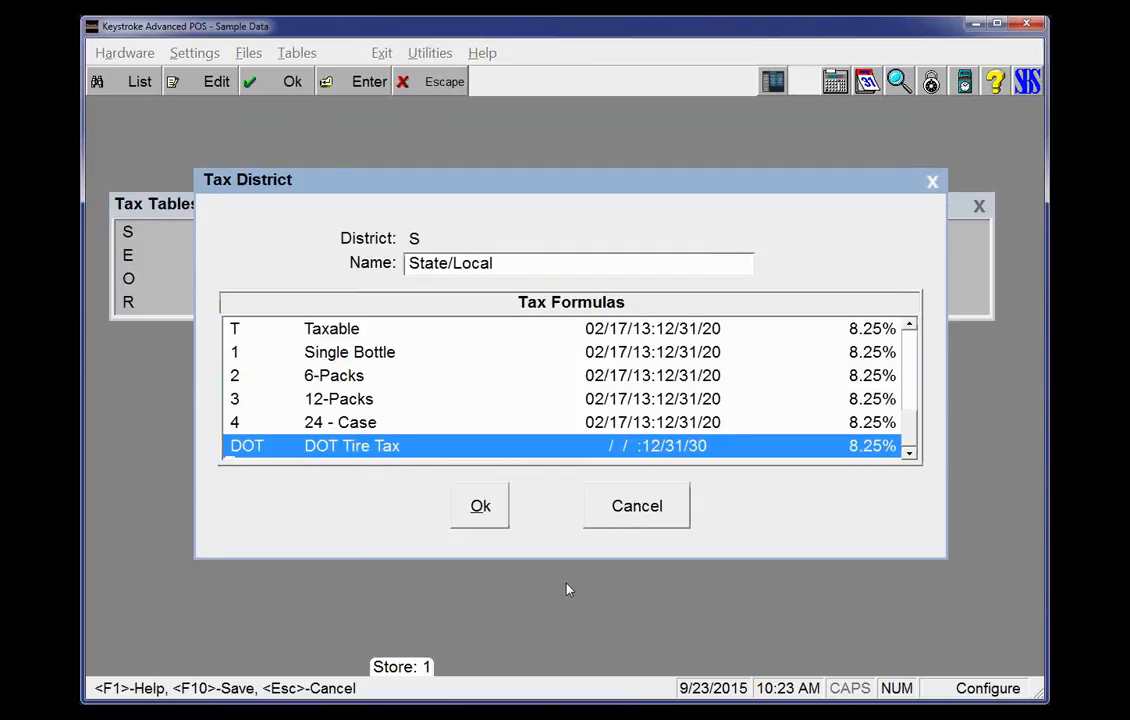
pyautogui.press('F10')
pyautogui.press('F10')
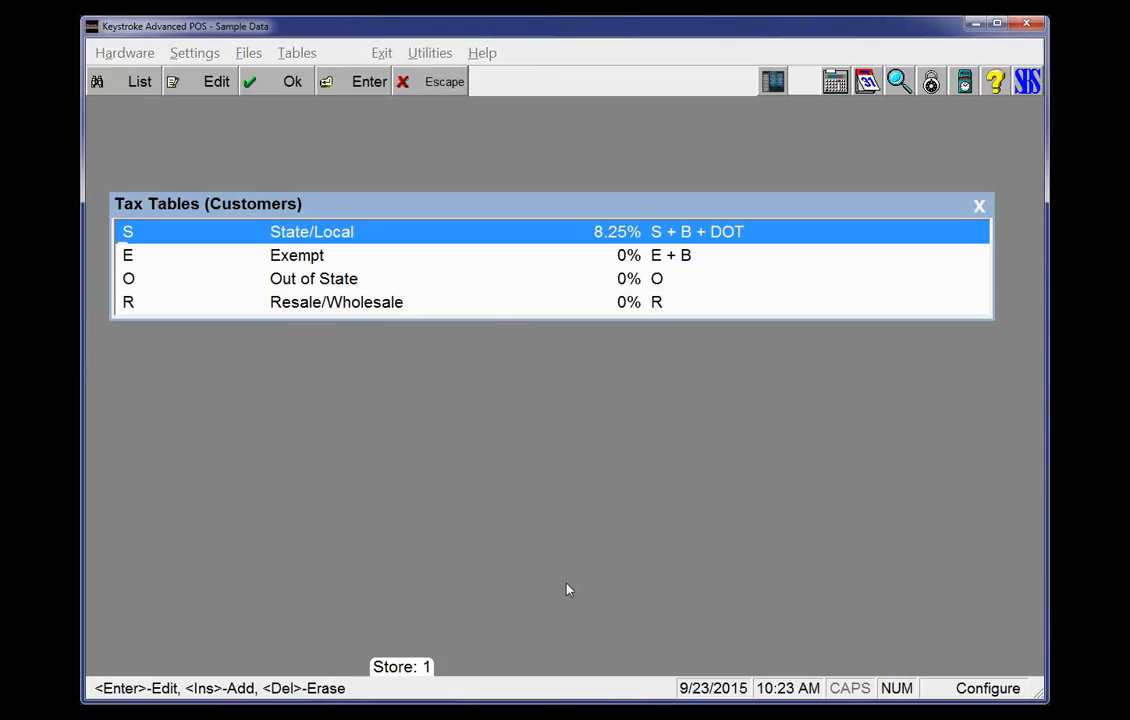
# Open the tax districts list and review its districts and rates
pyautogui.press('Escape')
pyautogui.press('Down')
pyautogui.press('Down')
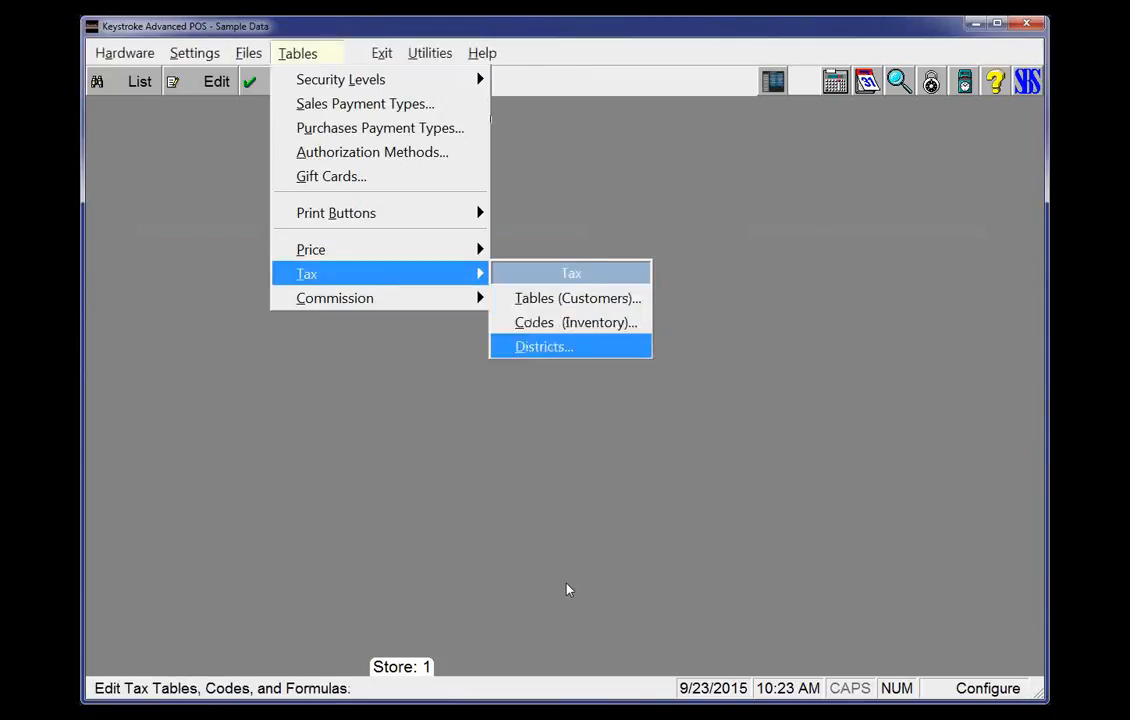
pyautogui.press('Return')
pyautogui.press('Down')
pyautogui.press('Down')
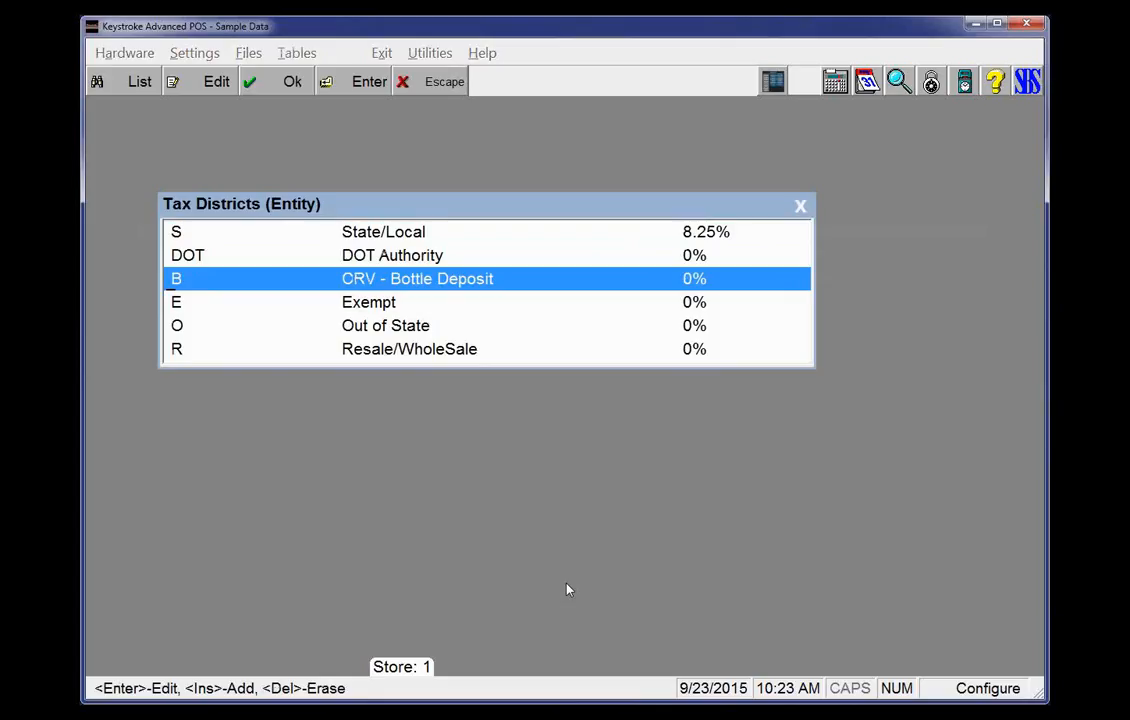
pyautogui.press('Up')
pyautogui.press('Up')
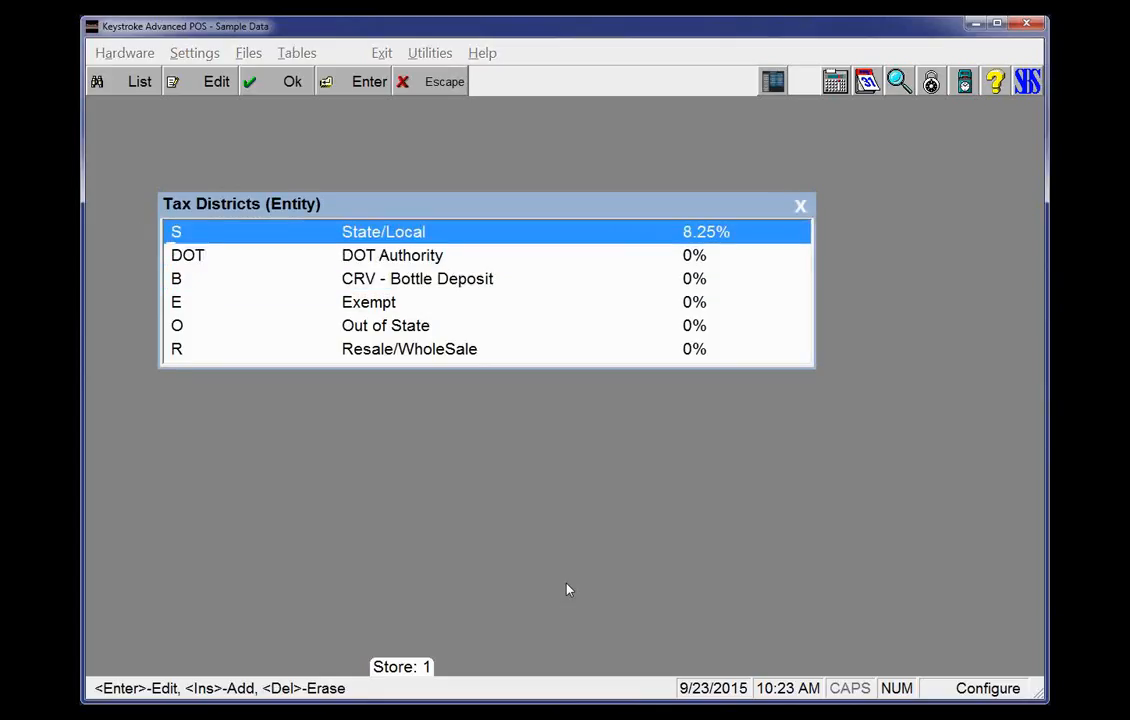
pyautogui.press('Down')
pyautogui.press('Down')
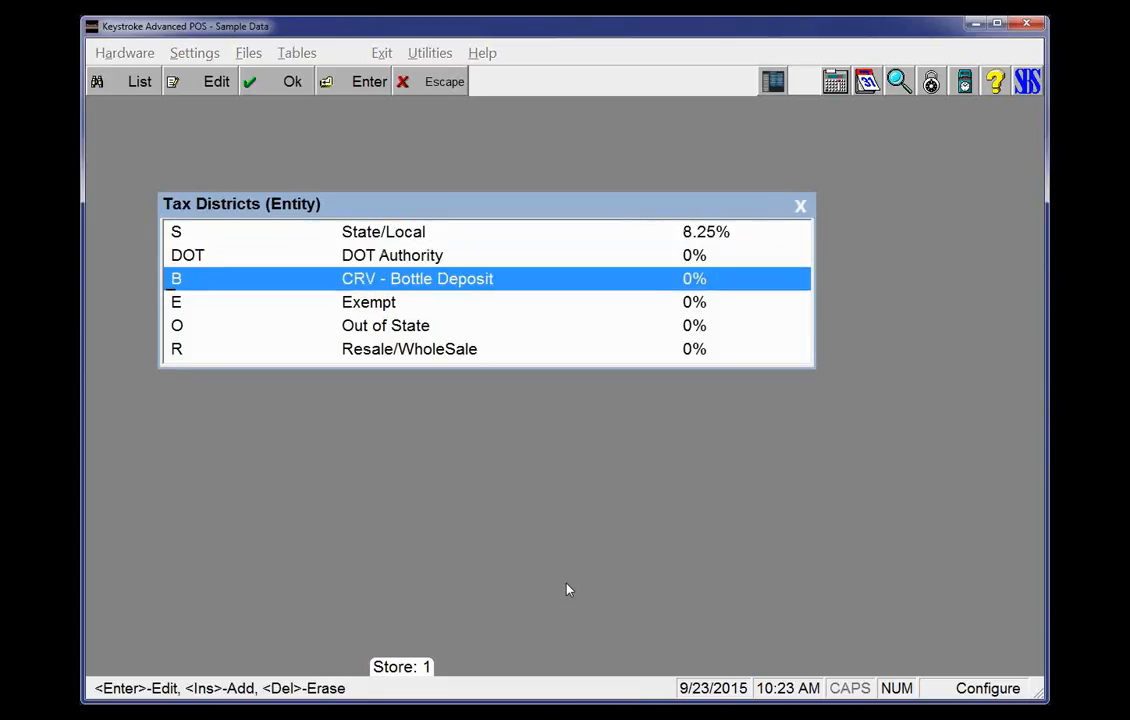
pyautogui.press('Escape')
pyautogui.press('Escape')
pyautogui.press('Escape')
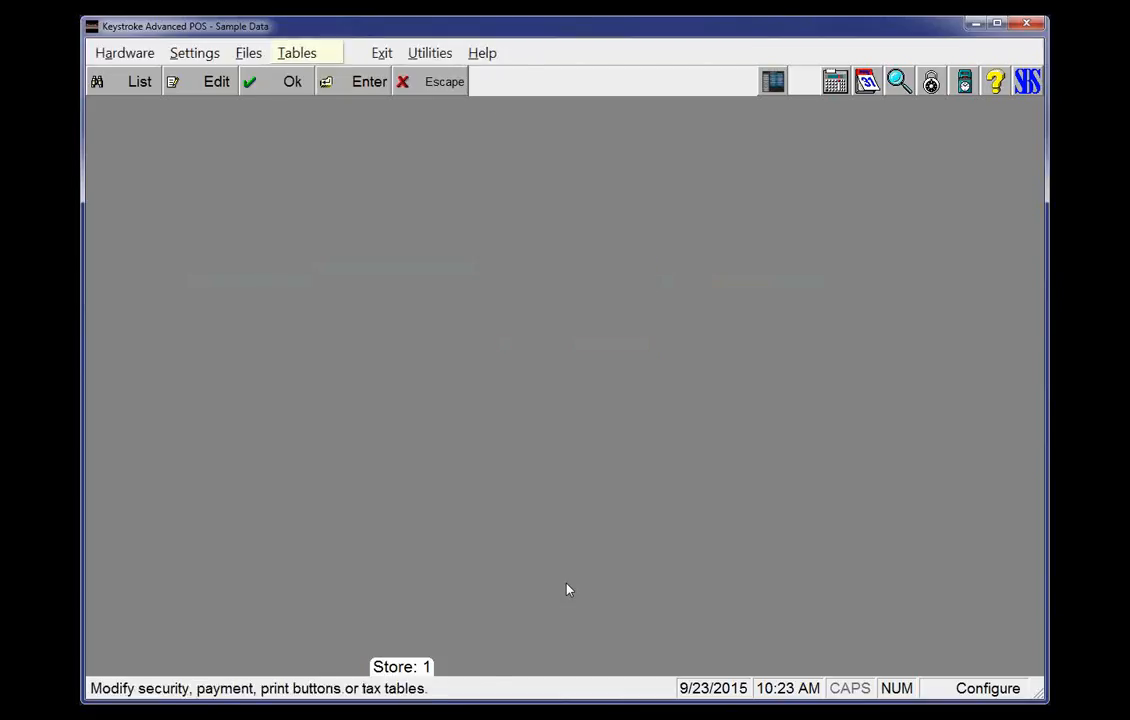
# Switch to the Sales Manager and start a new sales invoice for the Cash customer
pyautogui.press('Right')
pyautogui.press('Down')
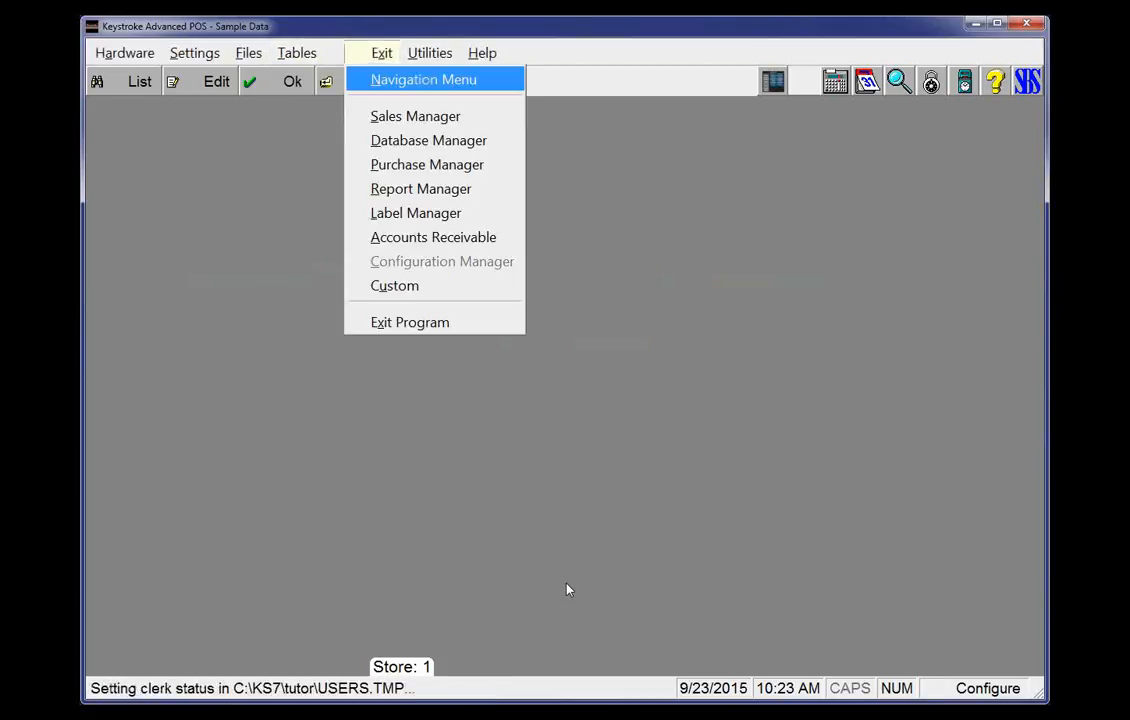
pyautogui.press('d')
pyautogui.press('Left')
pyautogui.press('Left')
pyautogui.press('Left')
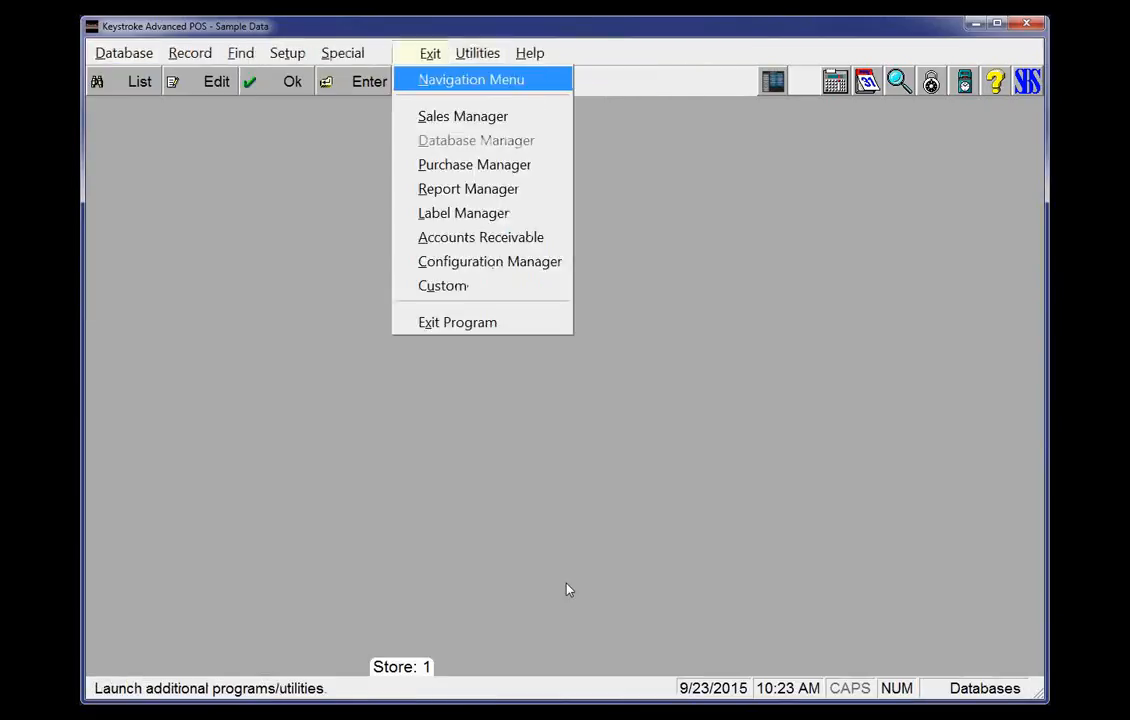
pyautogui.press('Return')
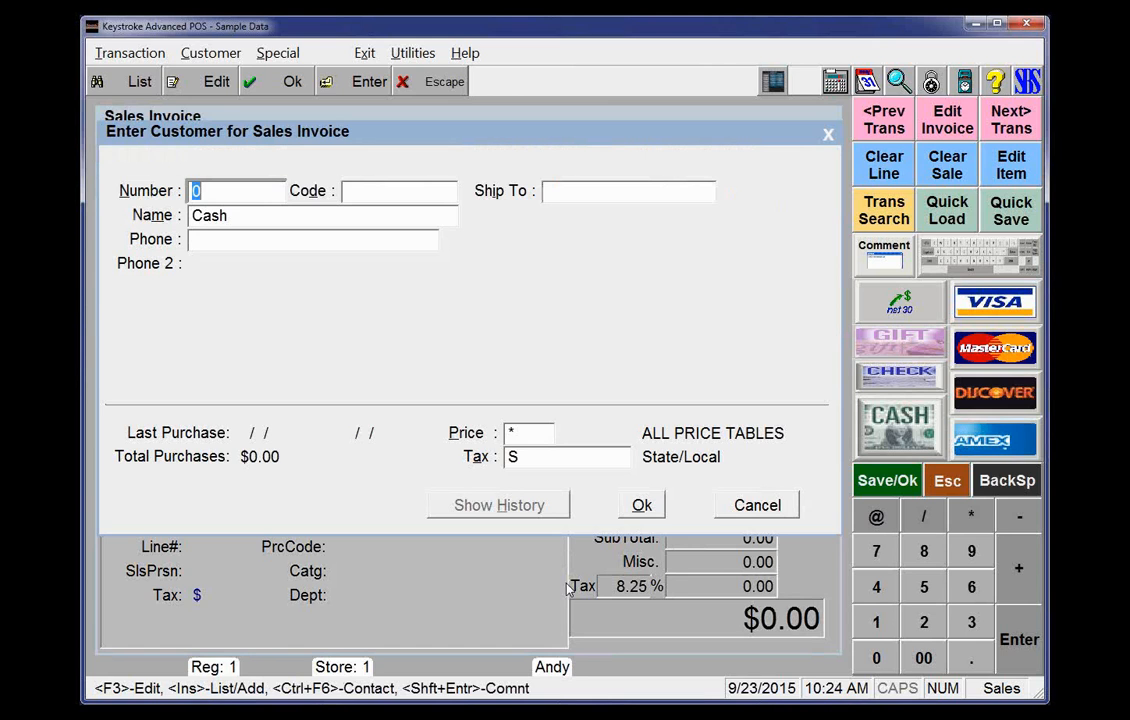
pyautogui.press('Return')
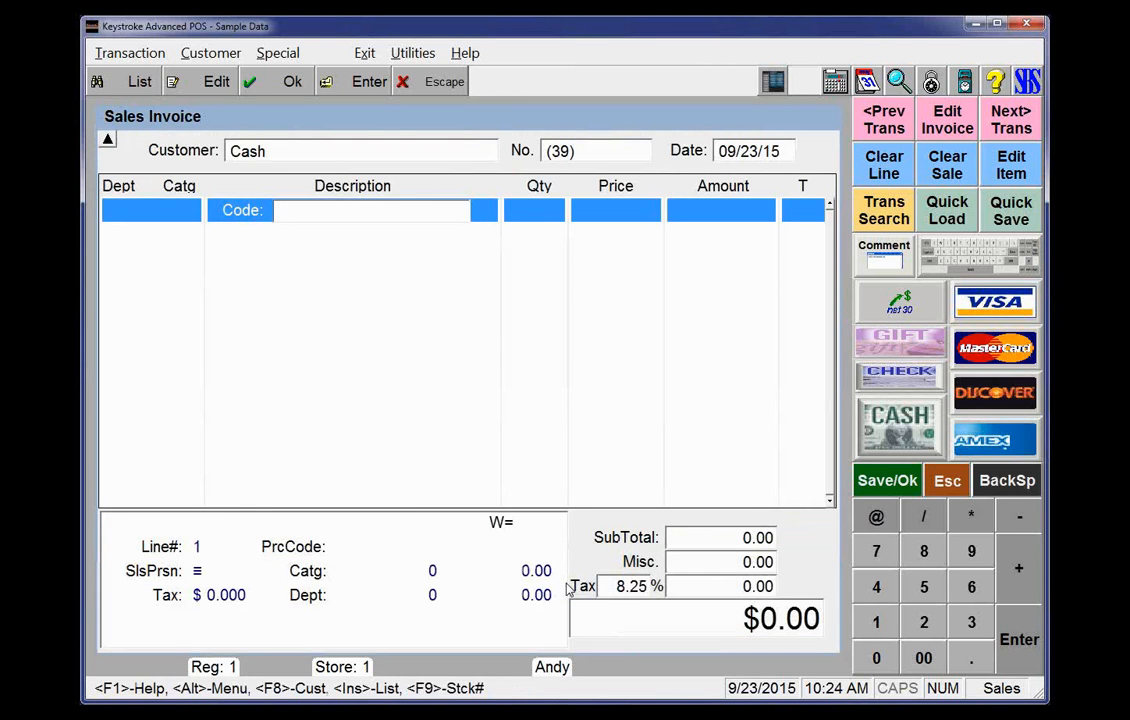
# Add a new inventory item with product code and description TIRE and an average cost of $50
pyautogui.press('Insert')
pyautogui.press('Insert')
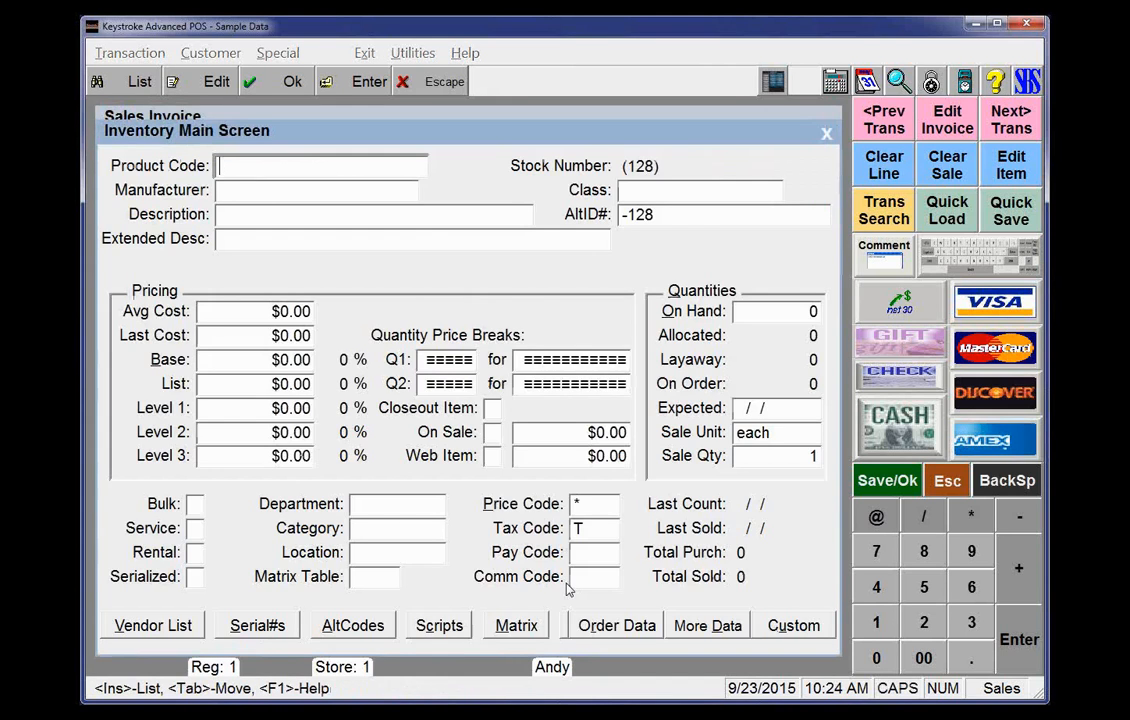
pyautogui.write('TIRE')
pyautogui.press('Tab')
pyautogui.write('T')
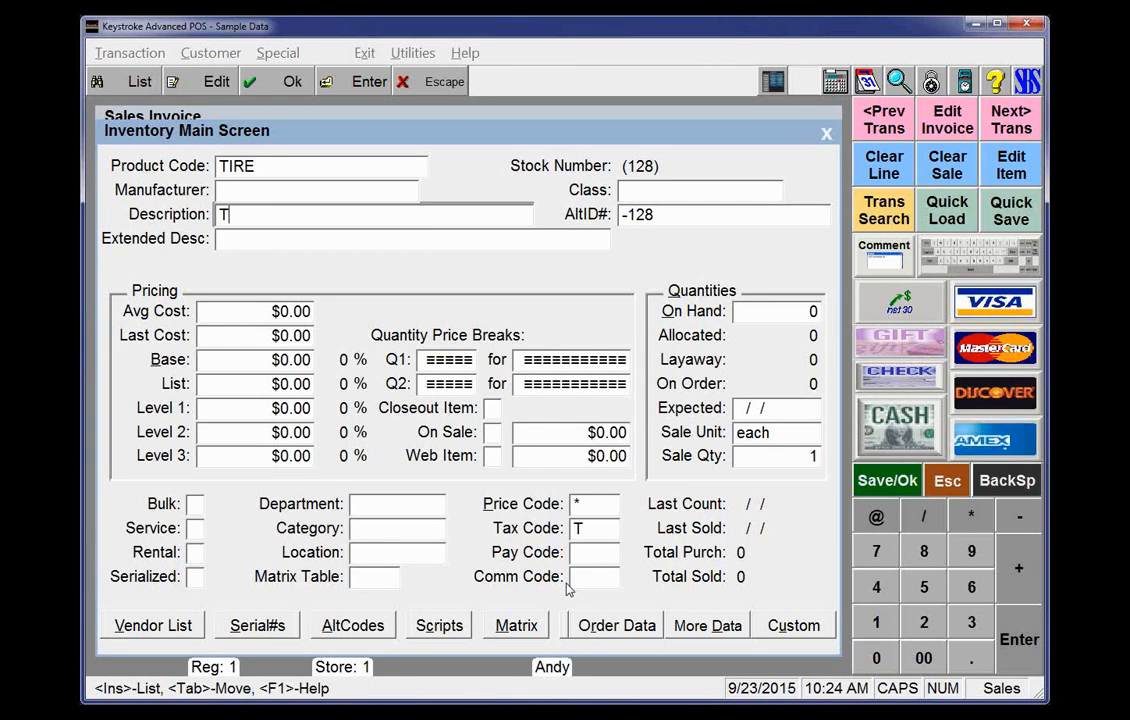
pyautogui.write('IRE')
pyautogui.press('Tab')
pyautogui.press('Tab')
pyautogui.press('Tab')
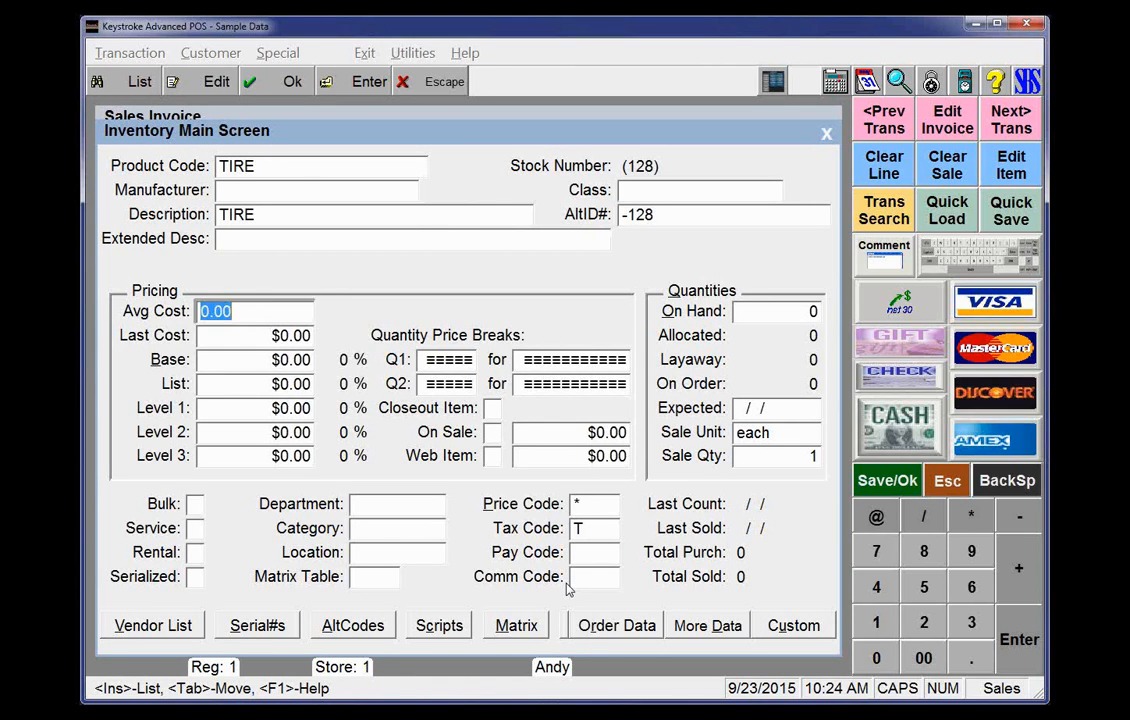
pyautogui.hotkey('shift', 'Tab')
pyautogui.write('99')
pyautogui.press('BackSpace')
pyautogui.press('BackSpace')
pyautogui.write('50')
pyautogui.press('Tab')
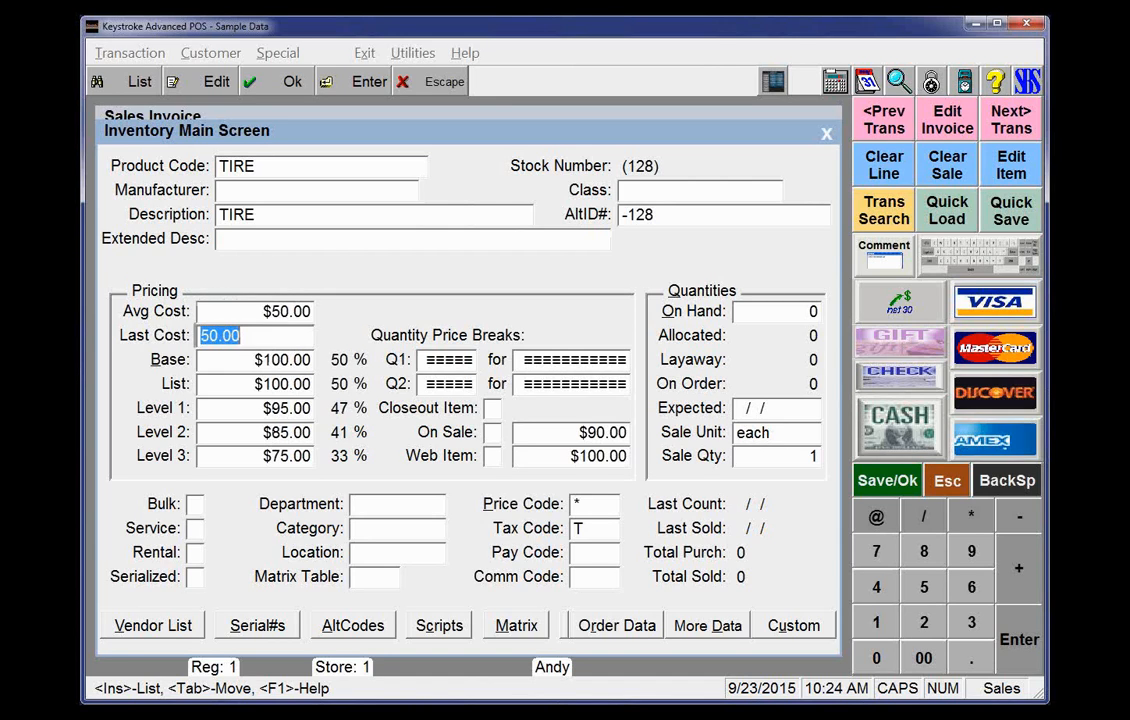
# Set the TIRE item's tax code to DOT and save it onto the invoice
pyautogui.press('Tab')
pyautogui.press('Tab')
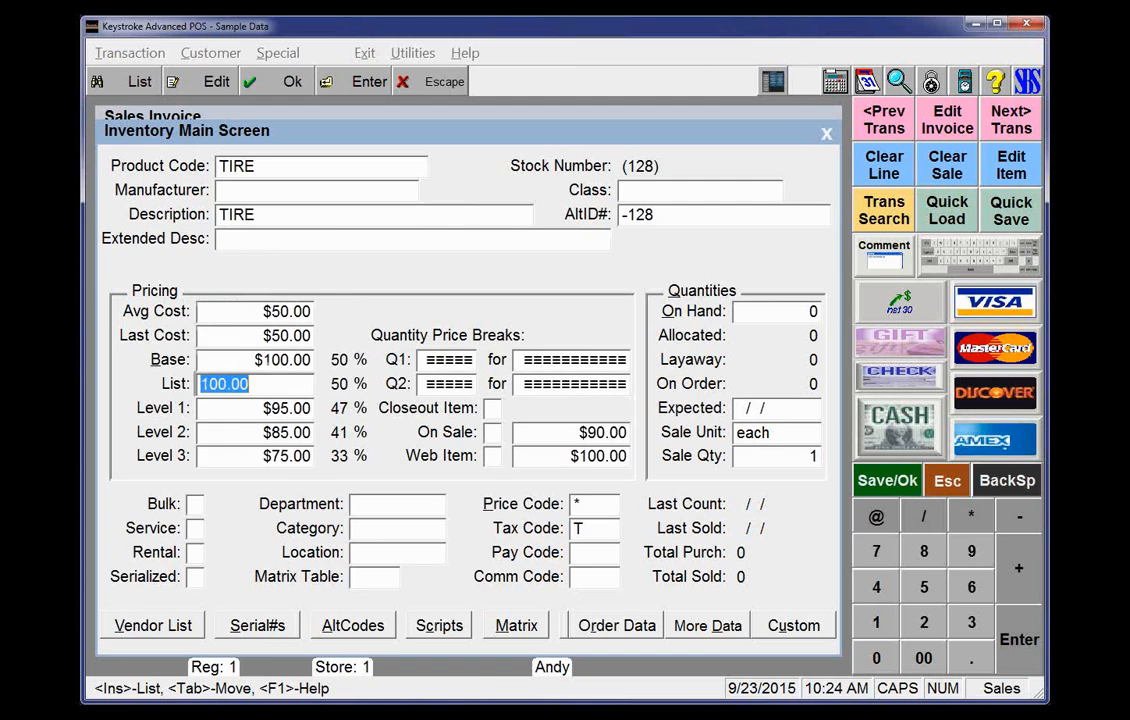
pyautogui.press('Tab')
pyautogui.press('Tab')
pyautogui.press('Tab')
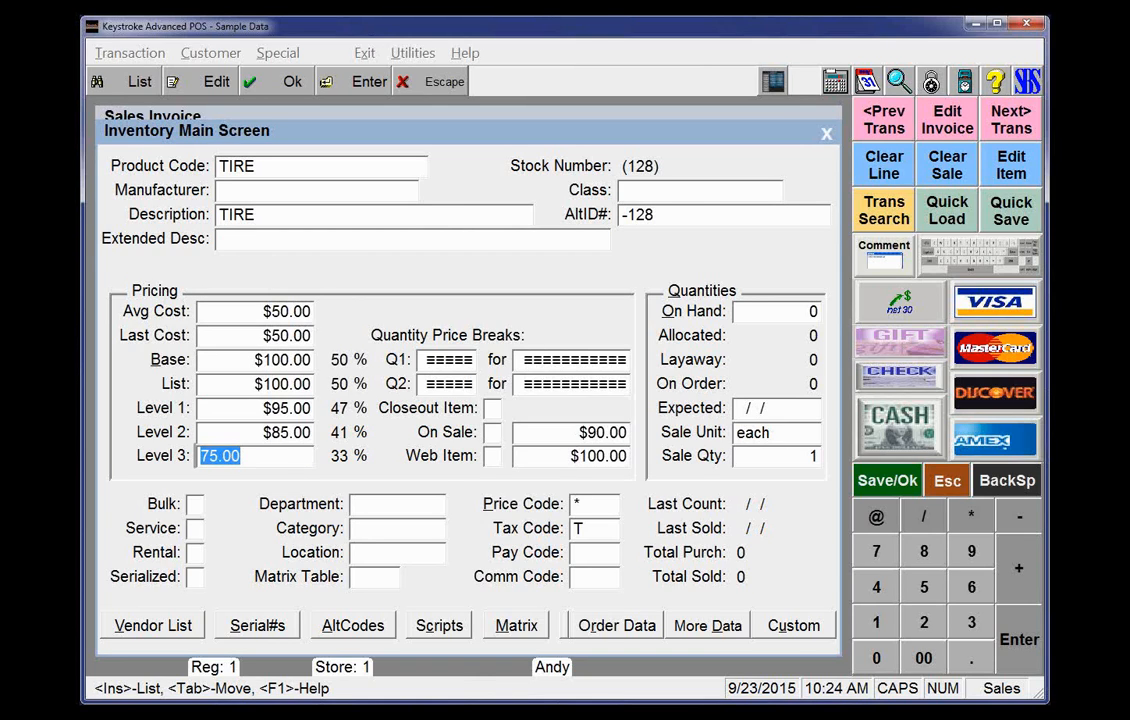
pyautogui.click(595, 530)
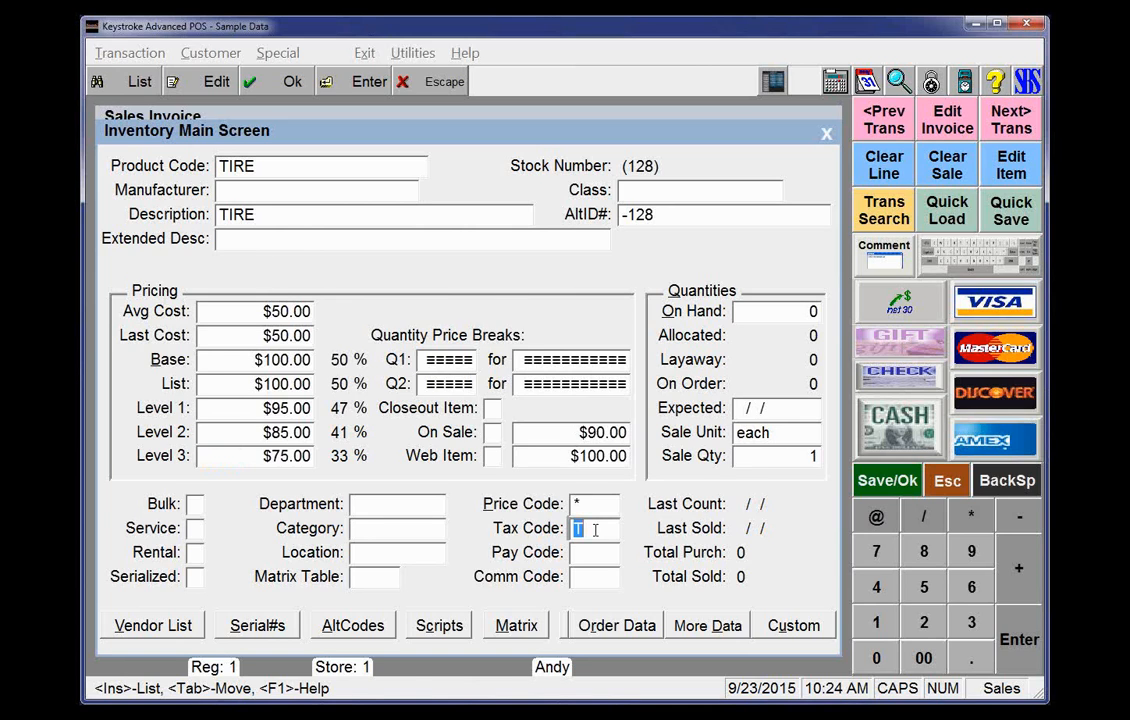
pyautogui.press('Insert')
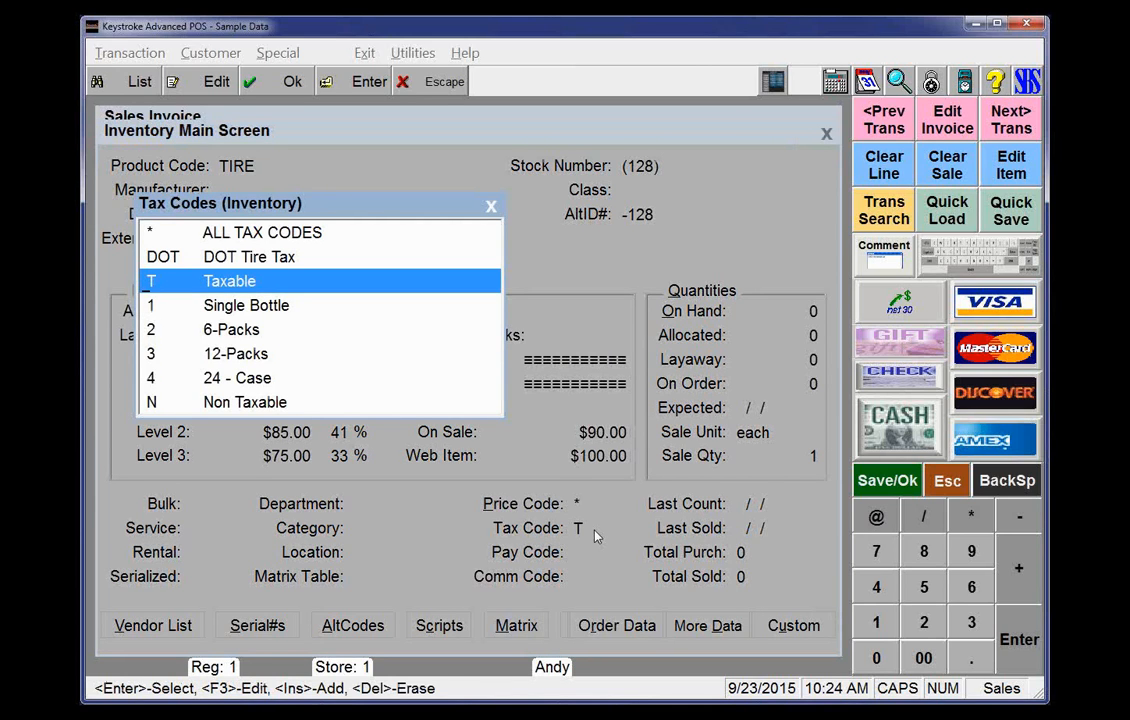
pyautogui.press('Up')
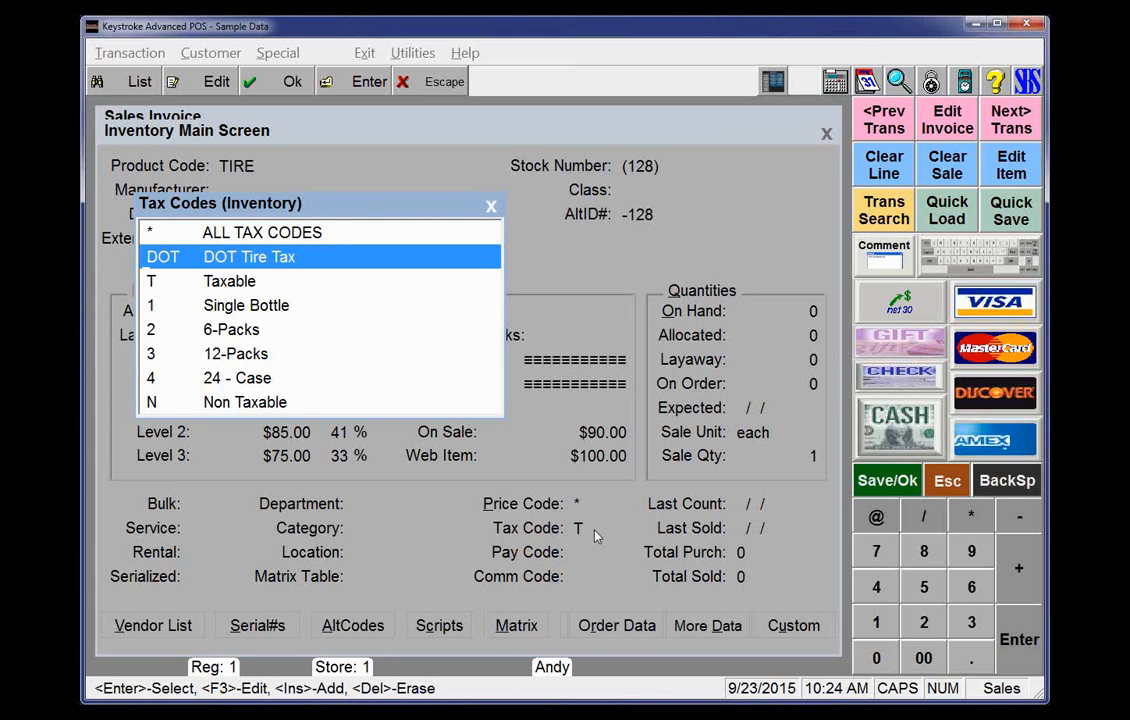
pyautogui.press('Return')
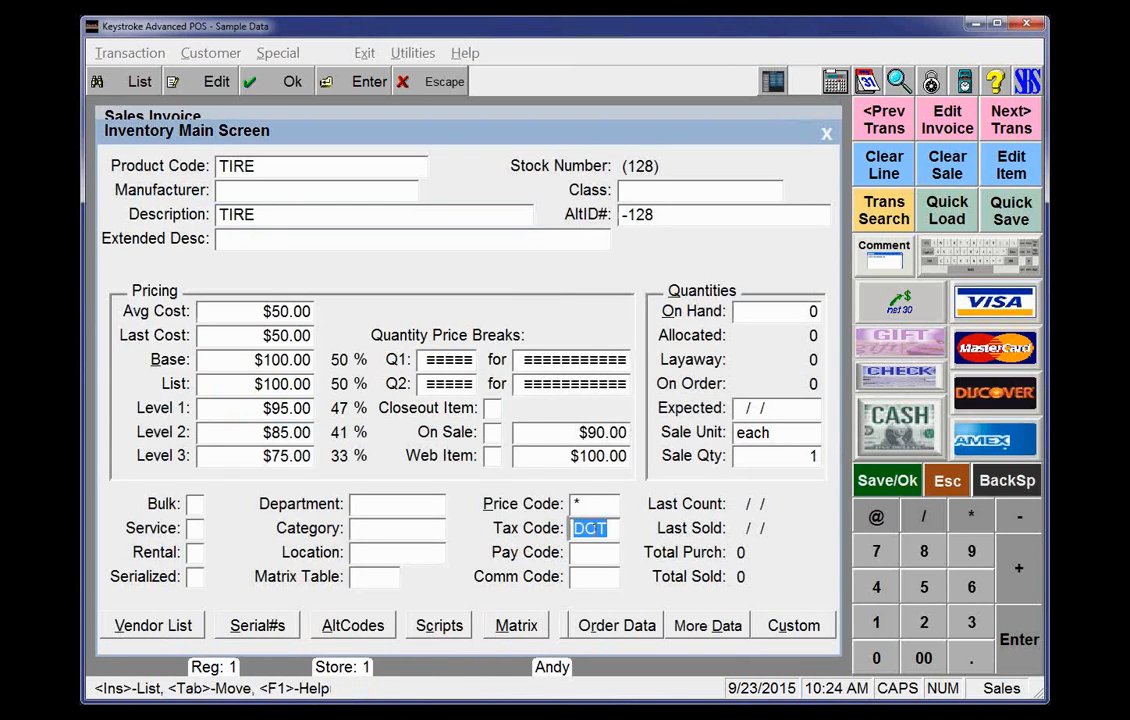
pyautogui.press('Escape')
pyautogui.press('Escape')
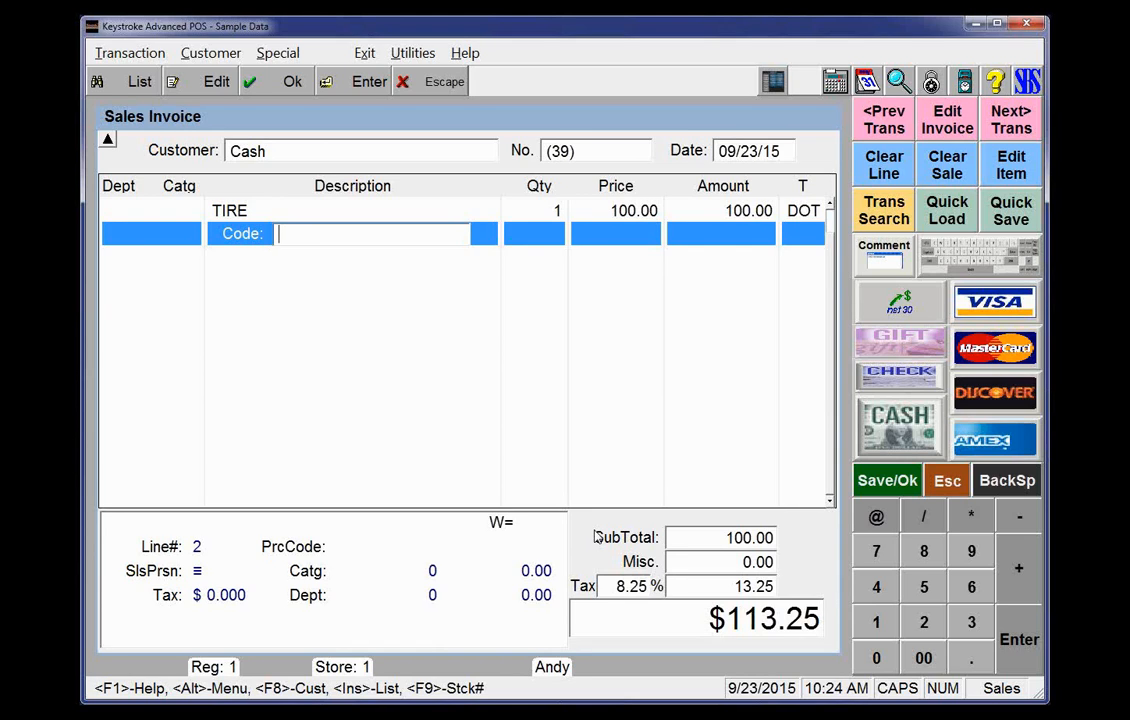
# Change the tire line's quantity to 4 and back to 1
pyautogui.press('Up')
pyautogui.press('Return')
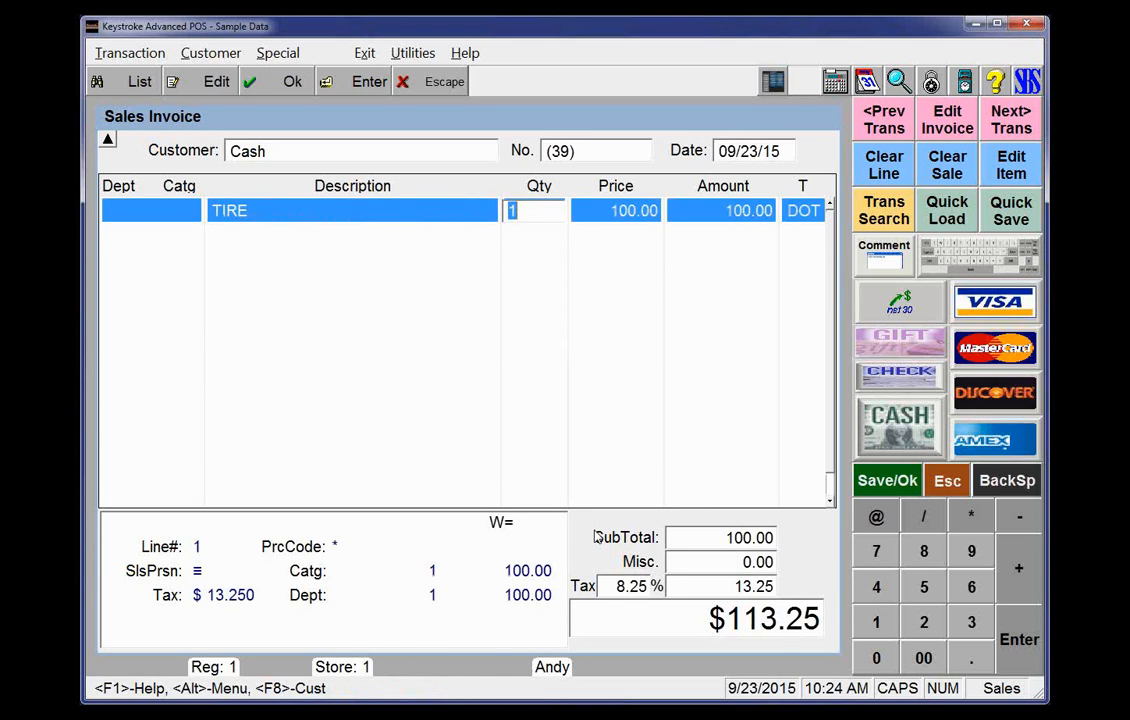
pyautogui.write('4')
pyautogui.press('Return')
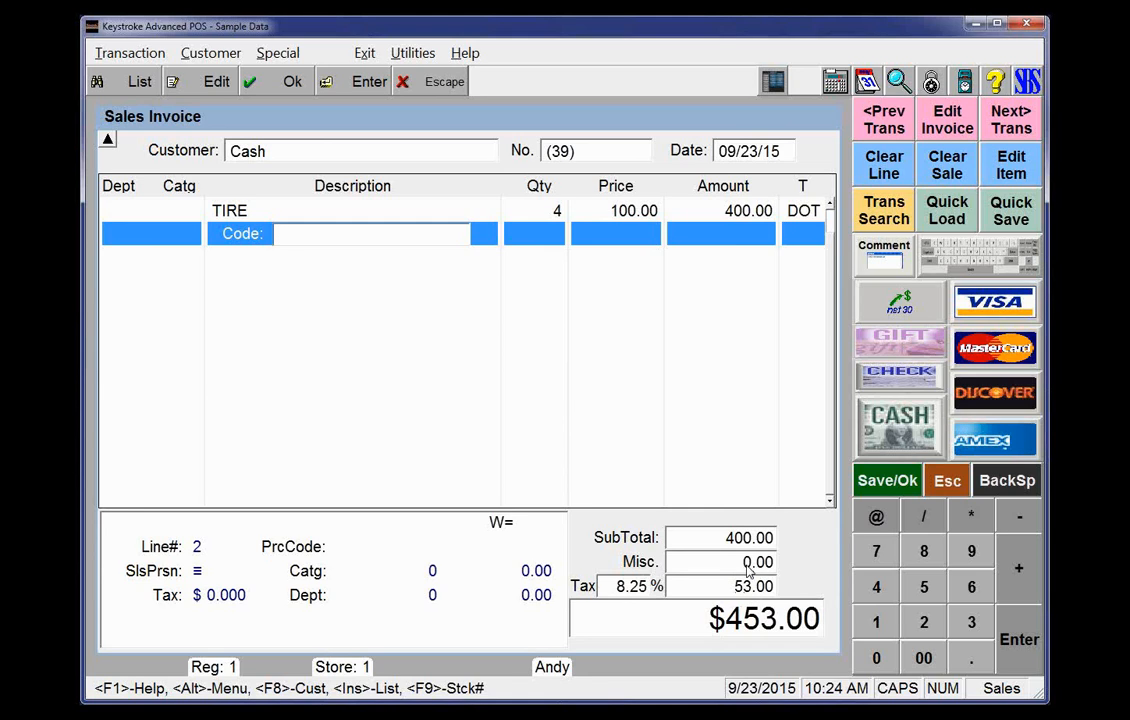
pyautogui.click(558, 210)
pyautogui.write('1')
pyautogui.press('Return')
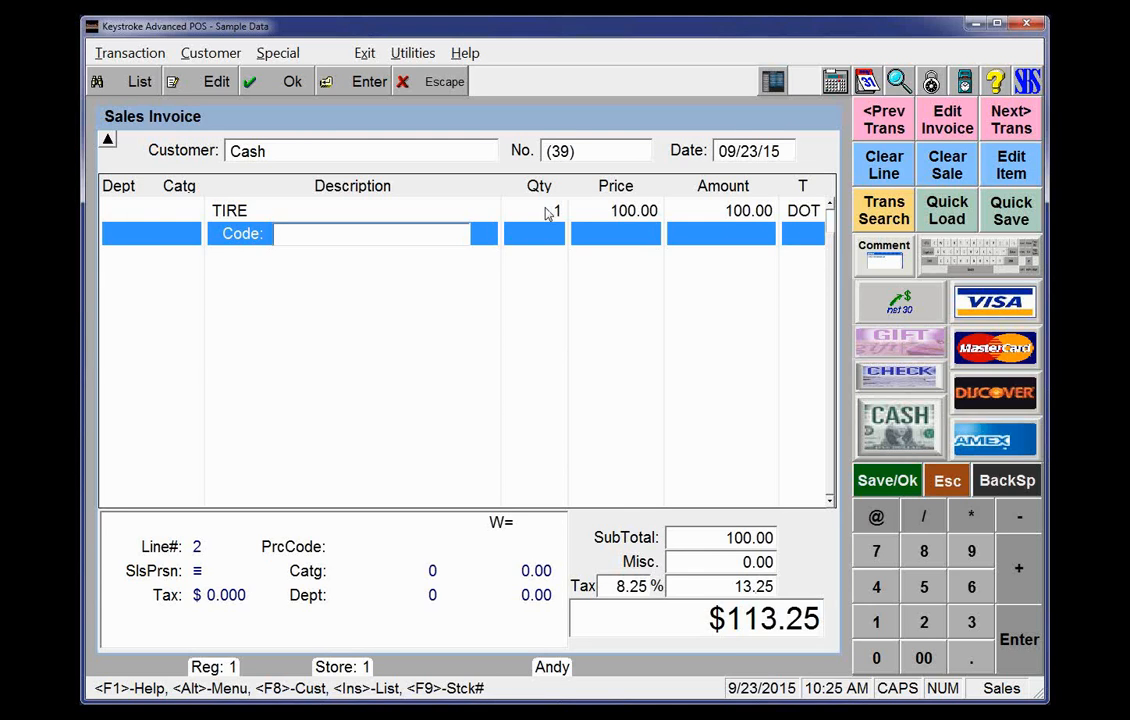
# Set the tire line's quantity to 4
pyautogui.click(547, 211)
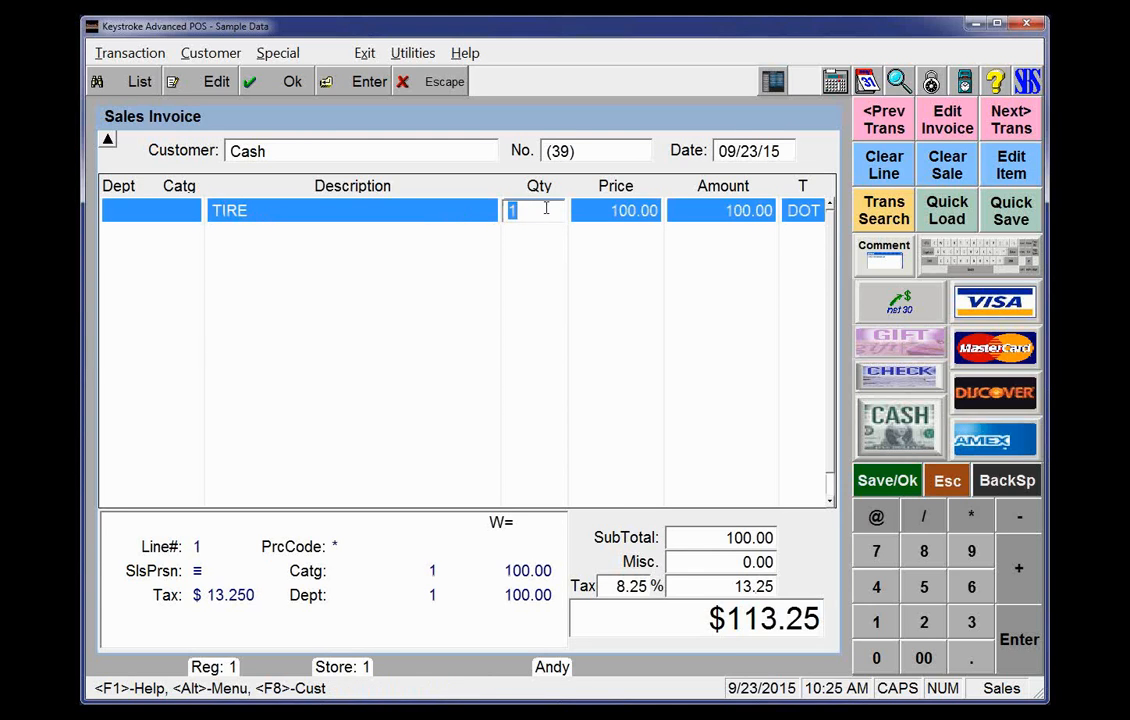
pyautogui.write('4')
pyautogui.press('Return')
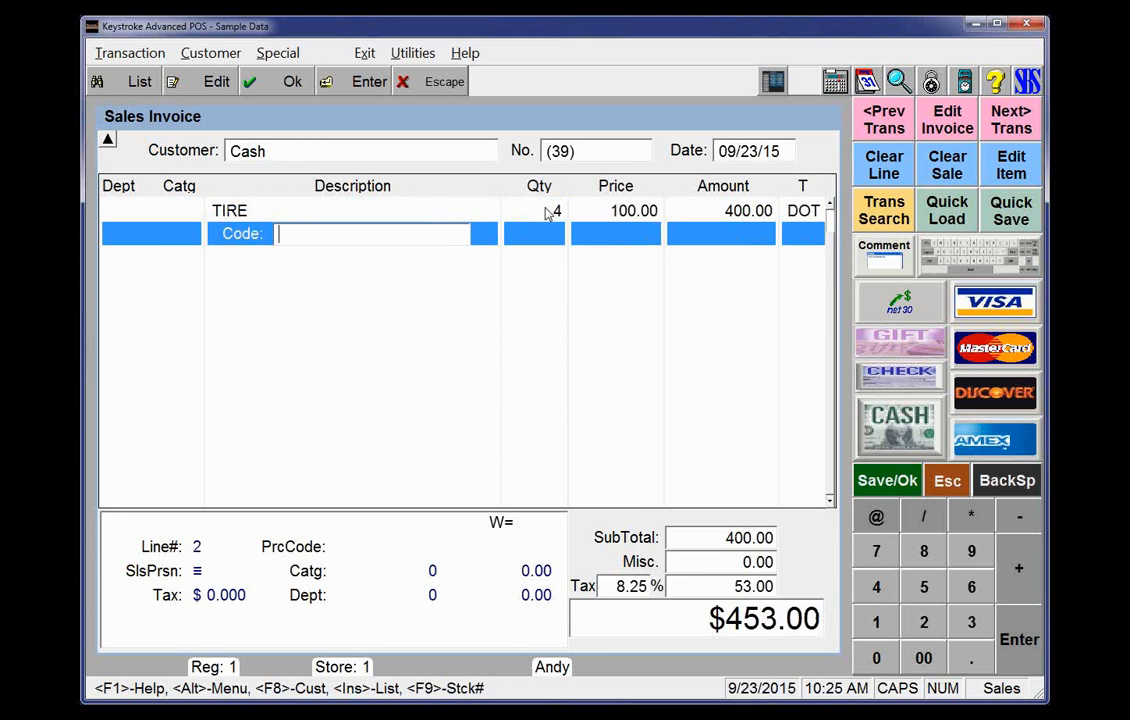
# Complete the sale with a cash payment for the full amount
pyautogui.press('Return')
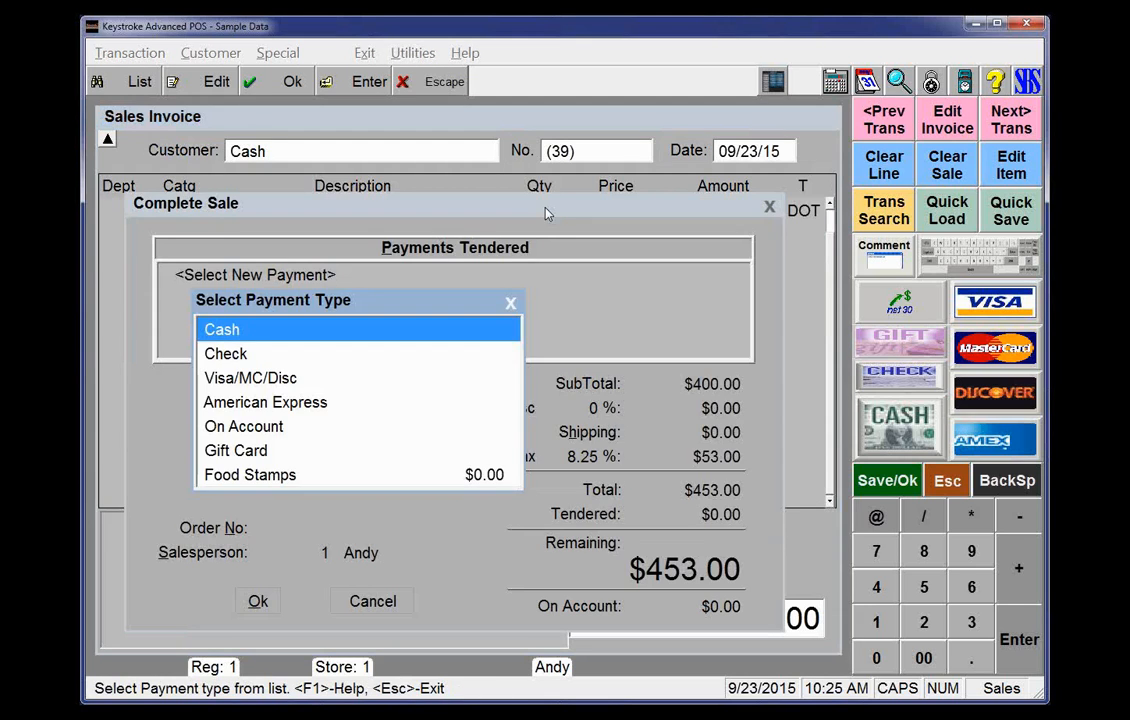
pyautogui.press('Return')
# Print a receipt for the completed sale
pyautogui.press('Return')
pyautogui.press('Return')
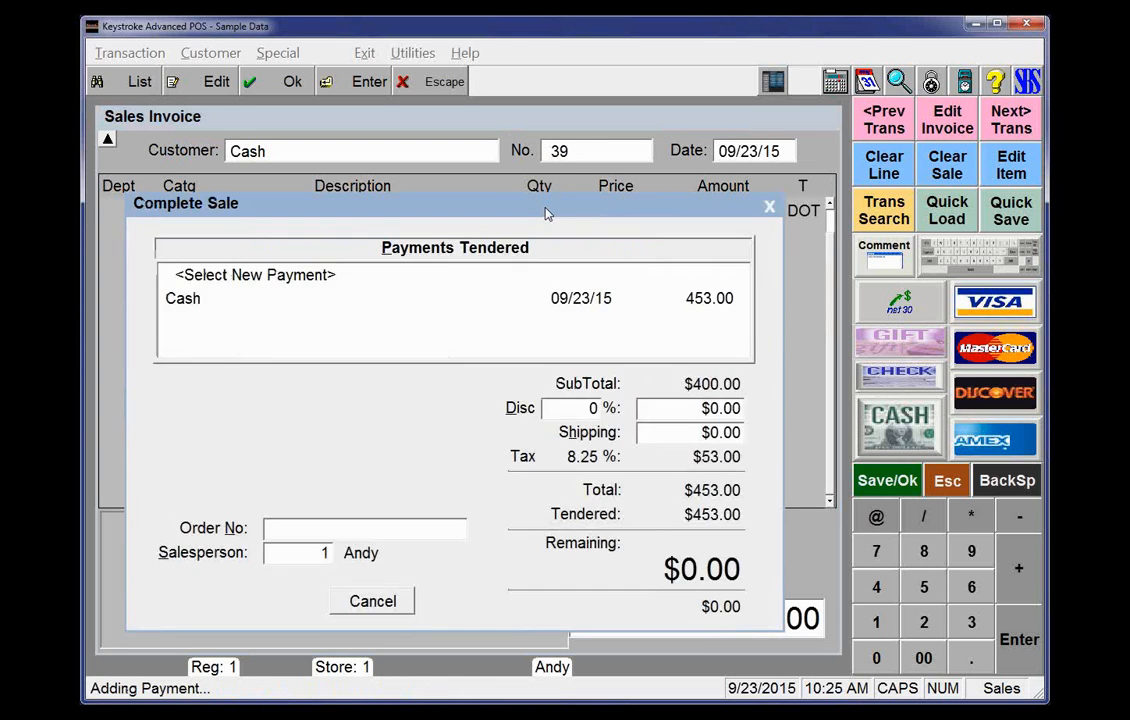
pyautogui.press('Return')
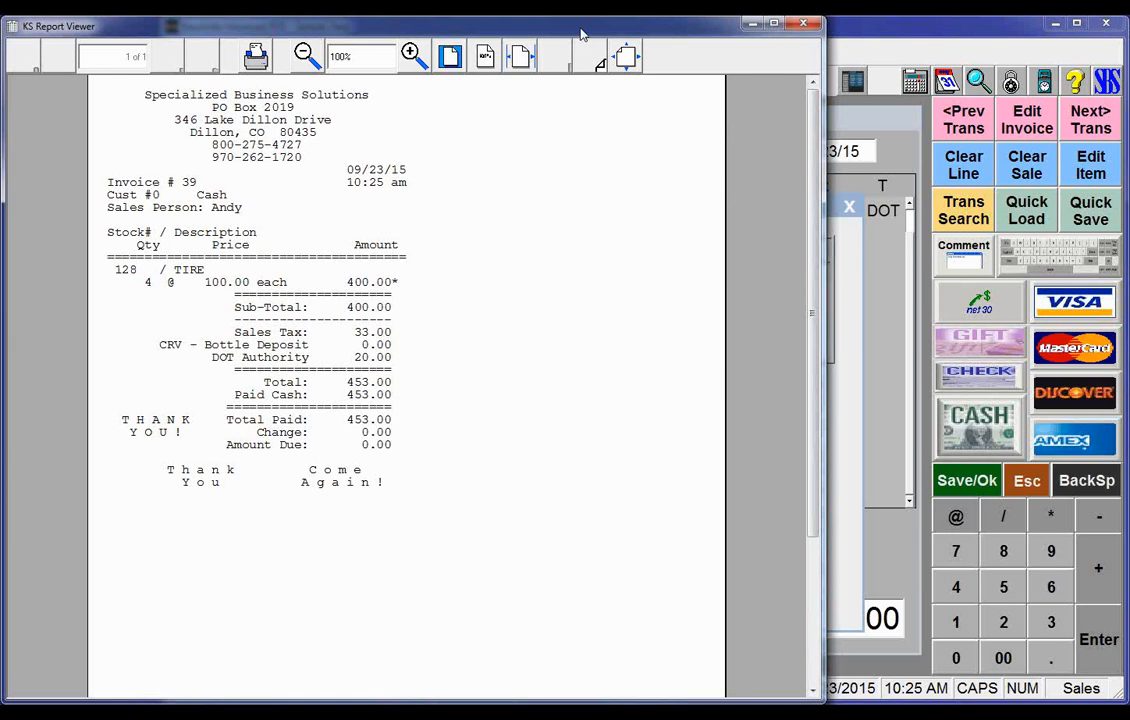
pyautogui.moveTo(582, 34); pyautogui.dragTo(666, 42)
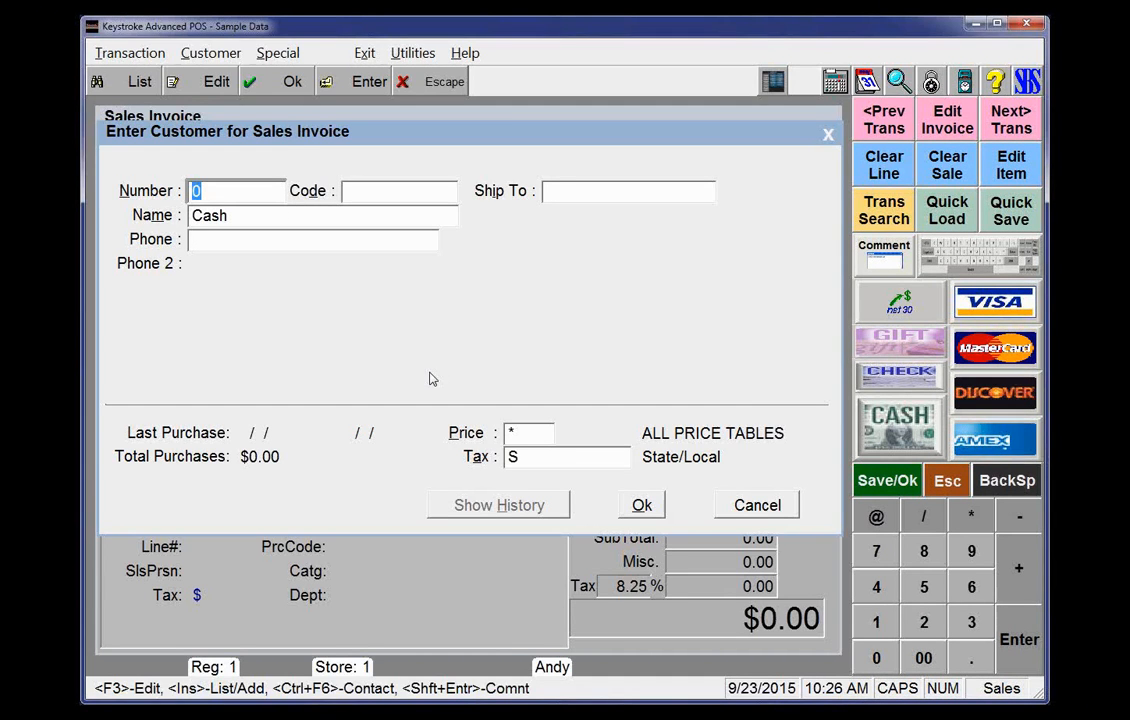
# Switch to Configuration Manager and rename the DOT tax district to "DOT (Tires):", then save it
pyautogui.press('alt')
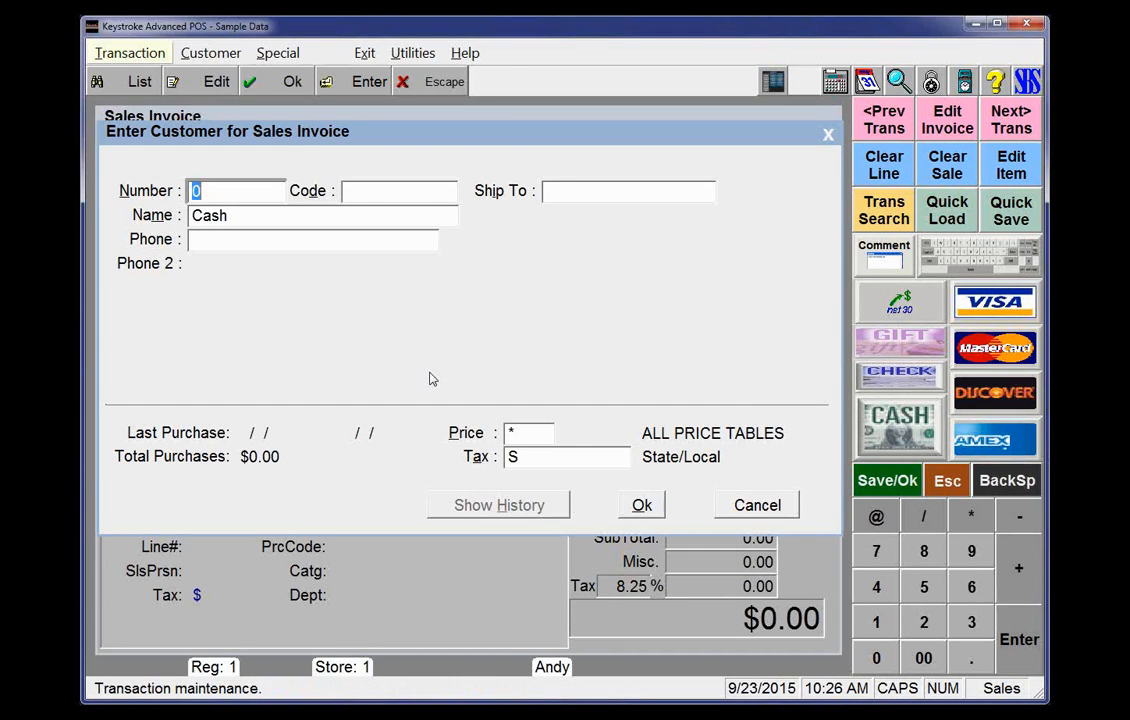
pyautogui.press('x')
pyautogui.press('Return')
pyautogui.press('alt')
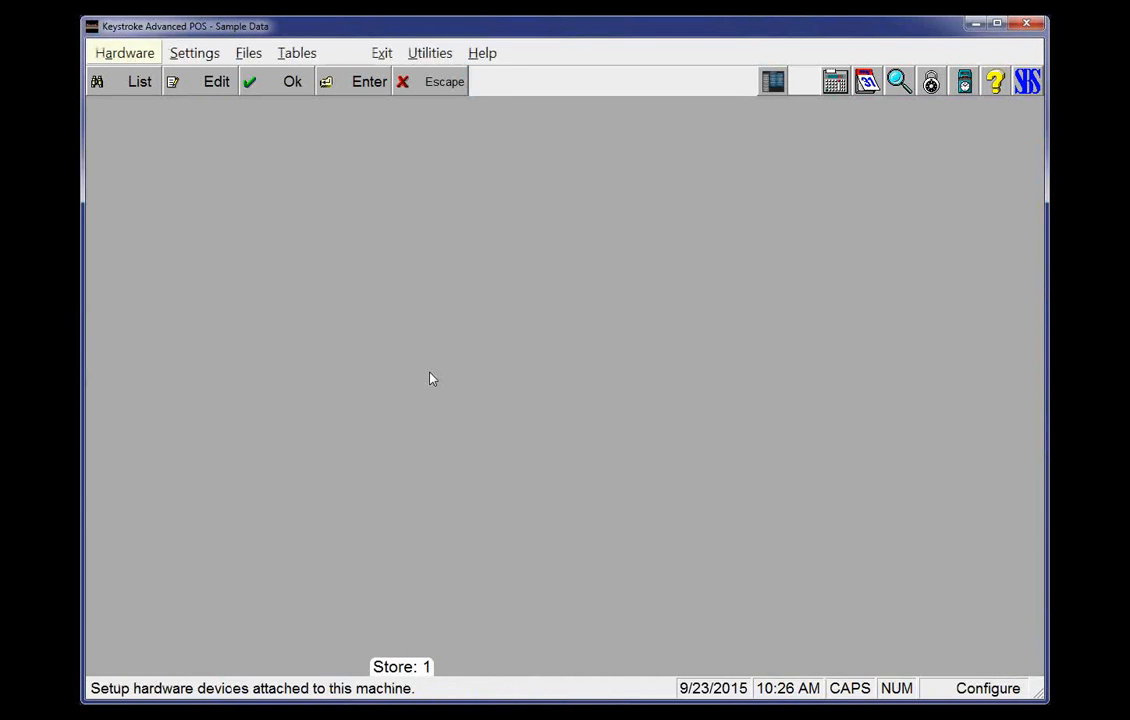
pyautogui.press('t')
pyautogui.press('t')
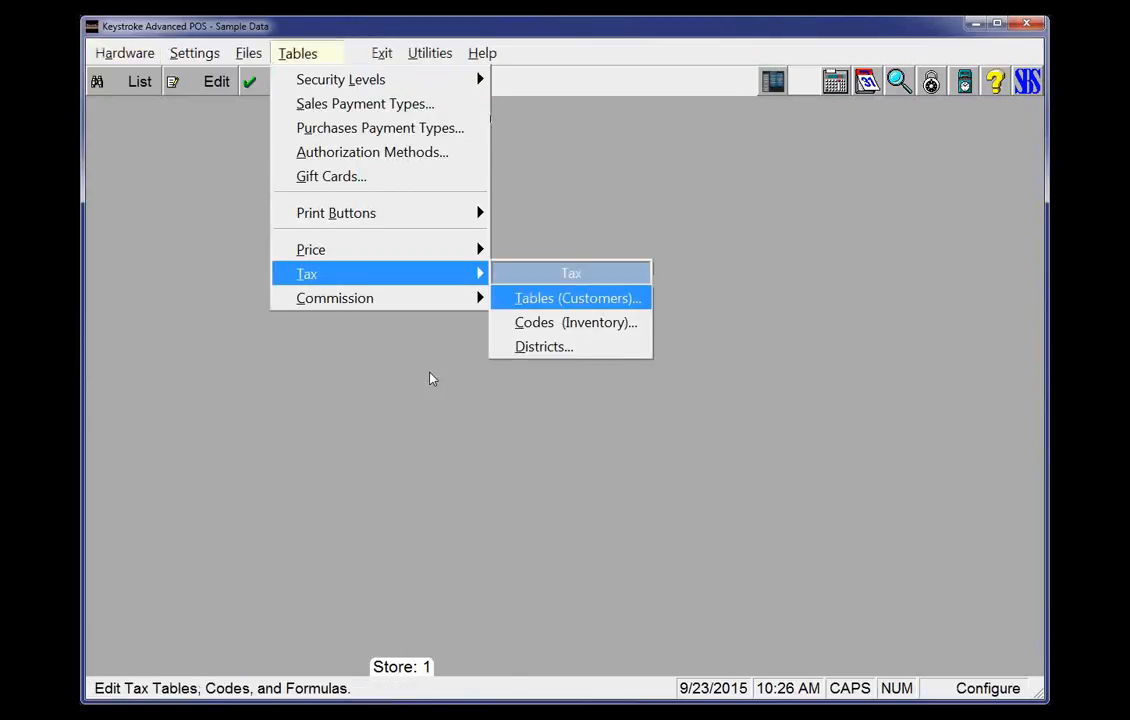
pyautogui.press('Down')
pyautogui.press('Down')
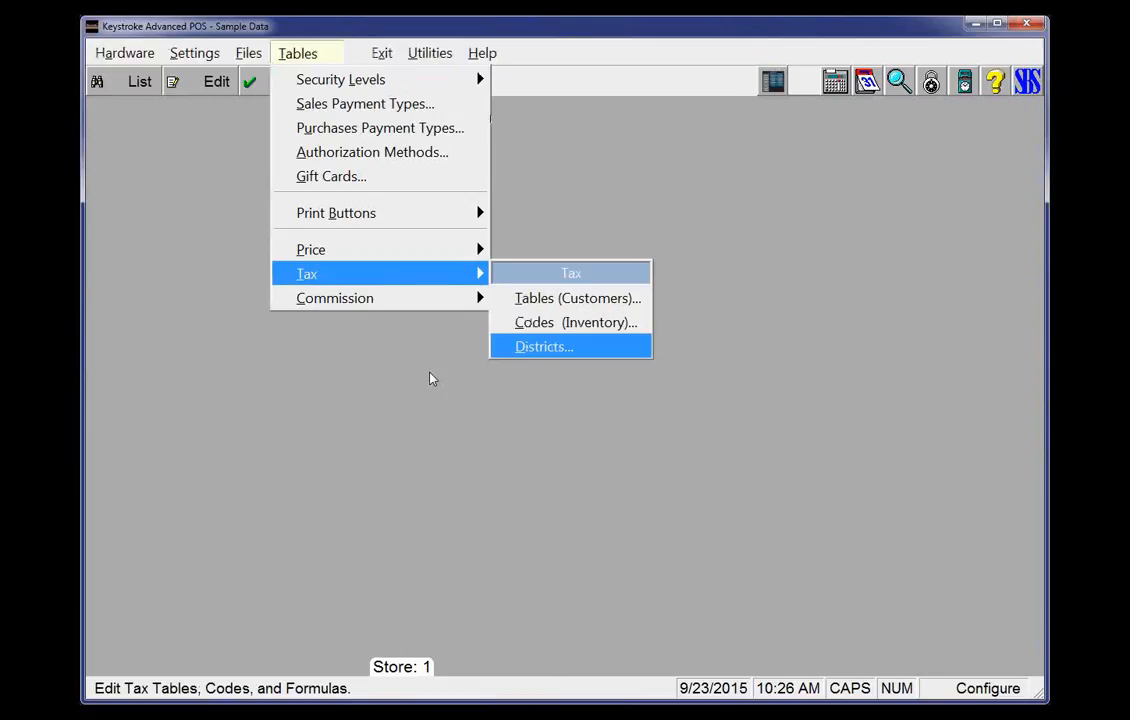
pyautogui.press('Return')
pyautogui.press('Down')
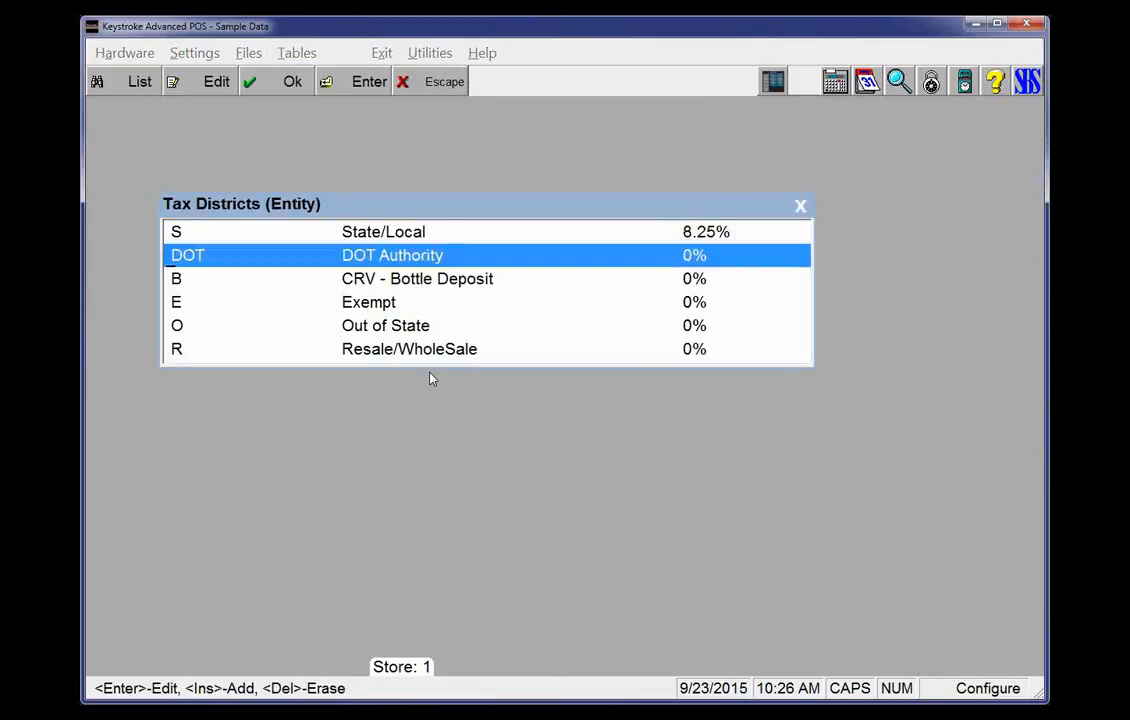
pyautogui.press('Return')
pyautogui.press('End')
pyautogui.hotkey('ctrl', 'shift', 'Left')
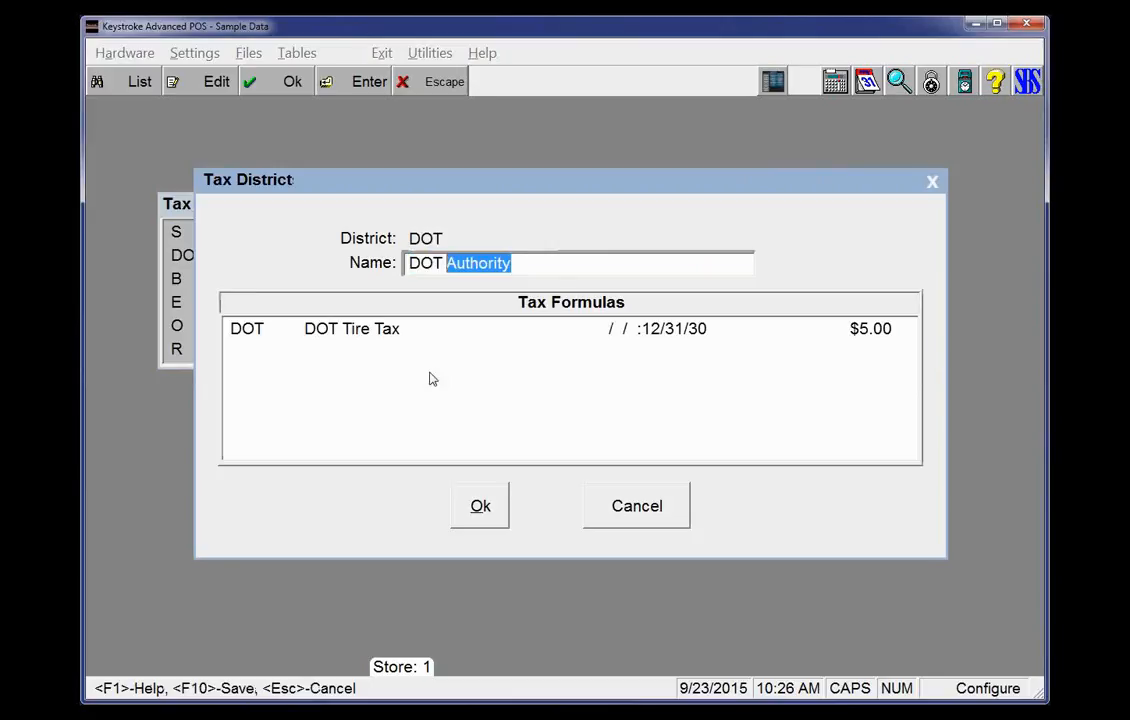
pyautogui.write('(t')
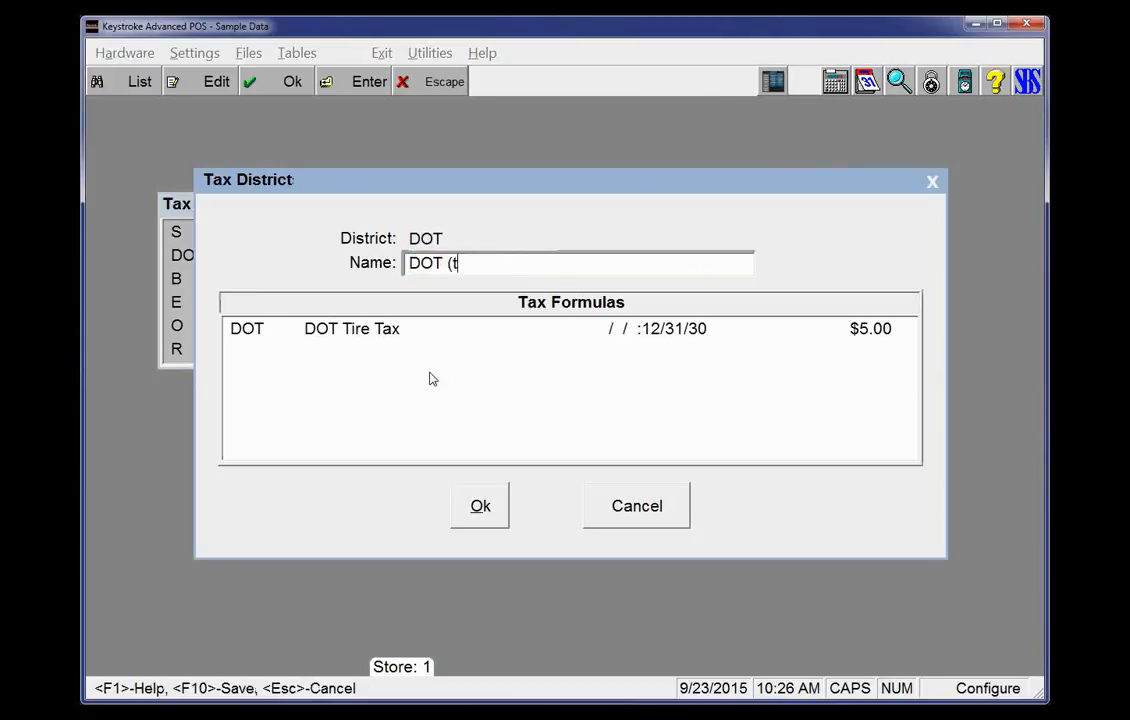
pyautogui.press('capslock')
pyautogui.write('ires')
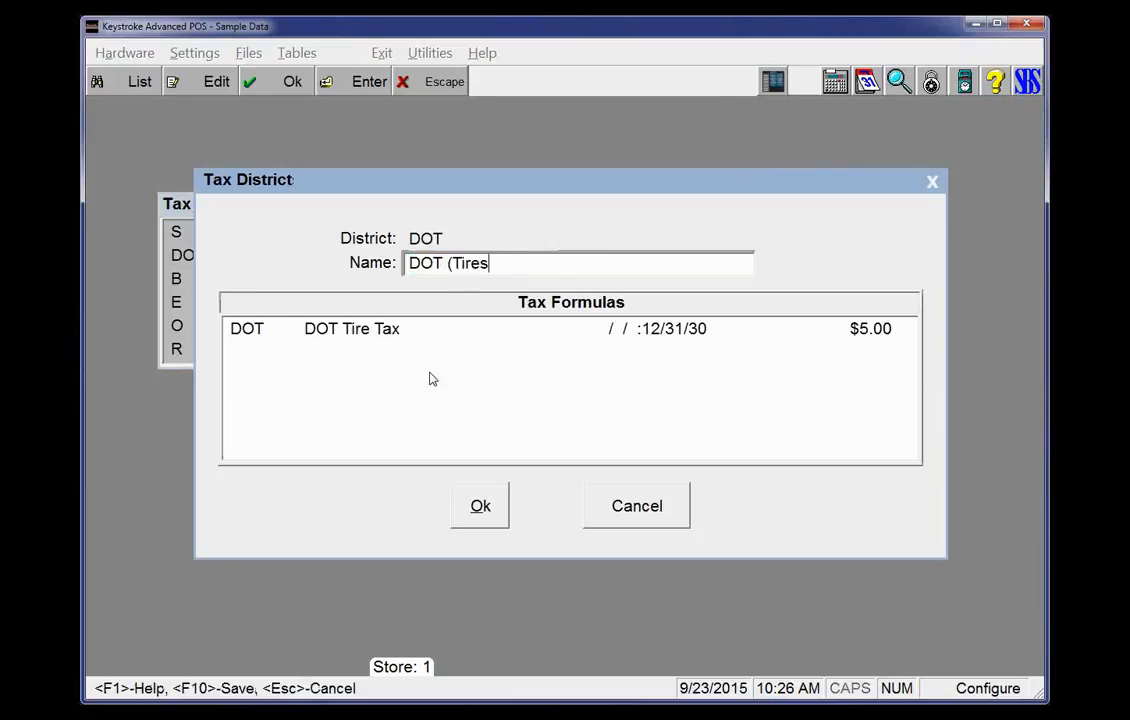
pyautogui.write('):')
pyautogui.press('Return')
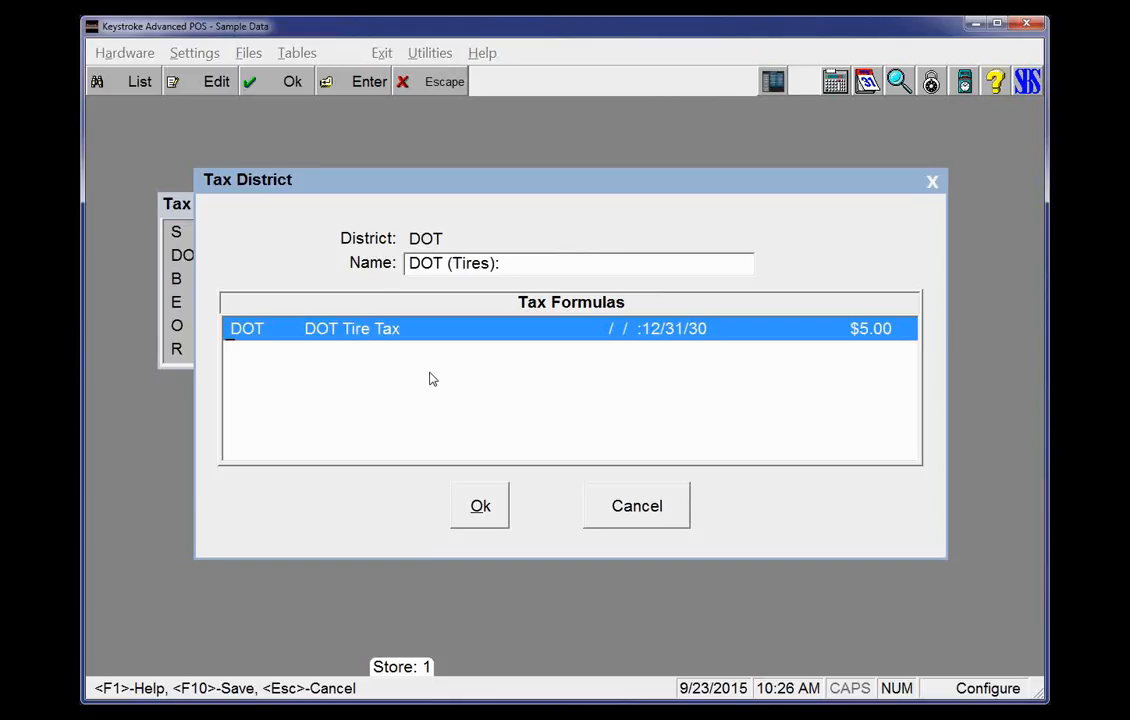
pyautogui.press('F10')
# Rename the B bottle deposit tax district to "Deposit (CRV):"
pyautogui.press('Down')
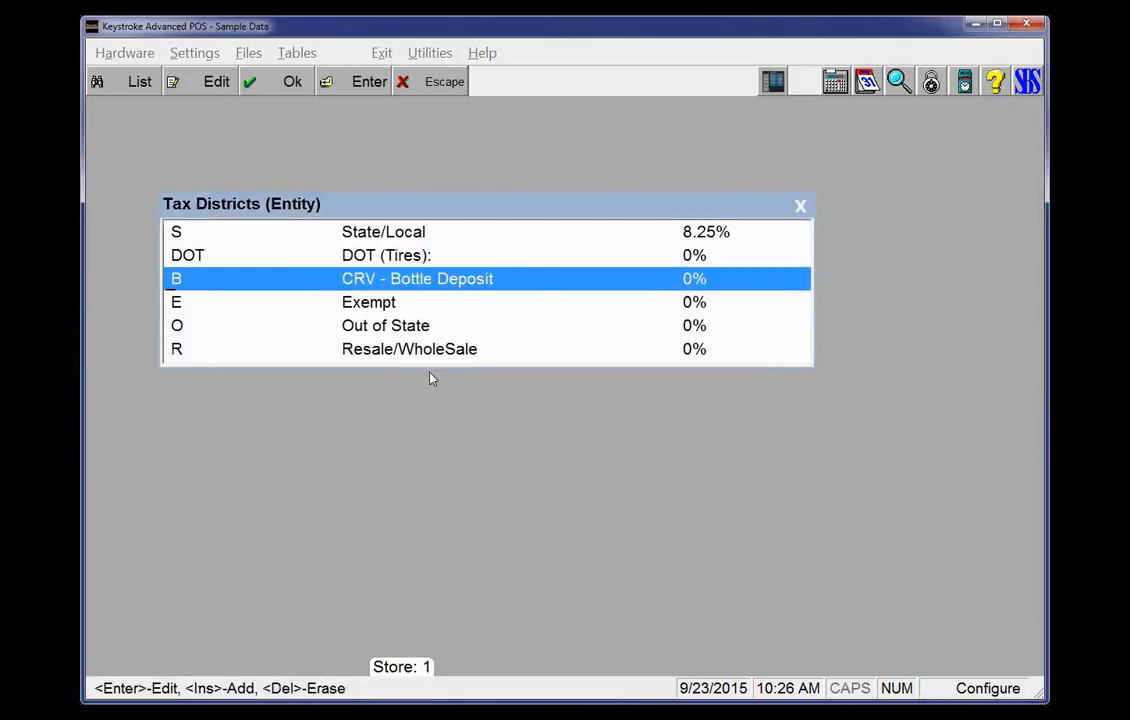
pyautogui.press('Return')
pyautogui.hotkey('ctrl', 'shift', 'Right')
pyautogui.hotkey('ctrl', 'shift', 'Right')
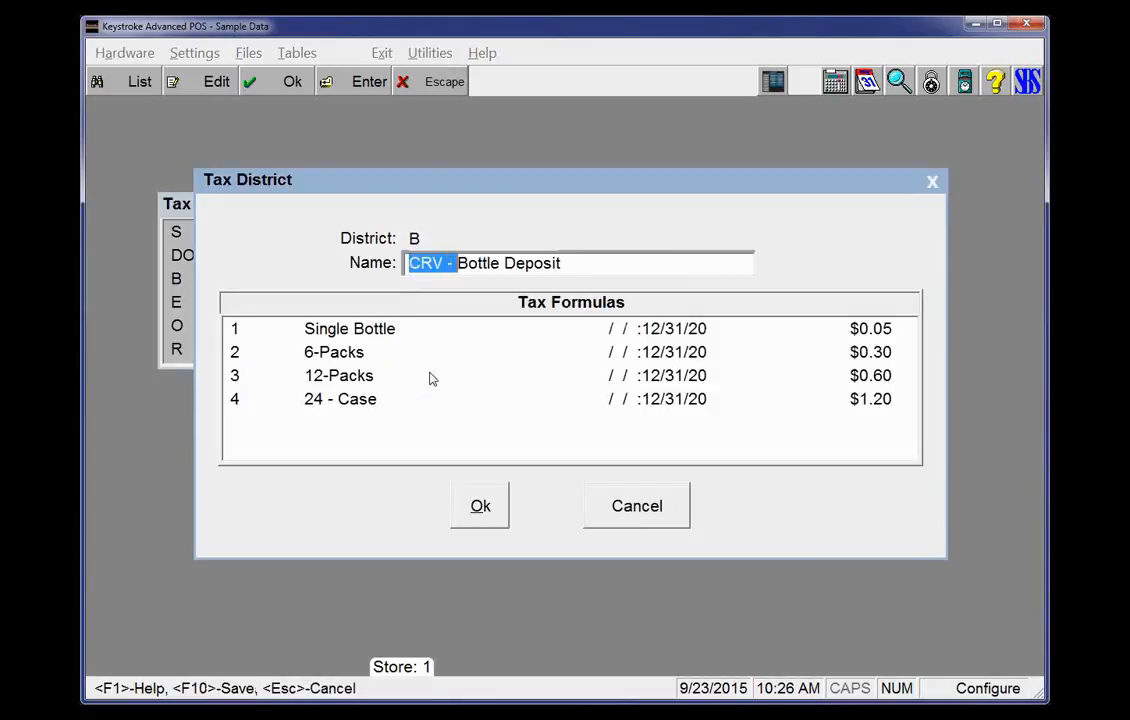
pyautogui.press('Delete')
pyautogui.hotkey('ctrl', 'shift', 'Right')
pyautogui.press('Delete')
pyautogui.press('End')
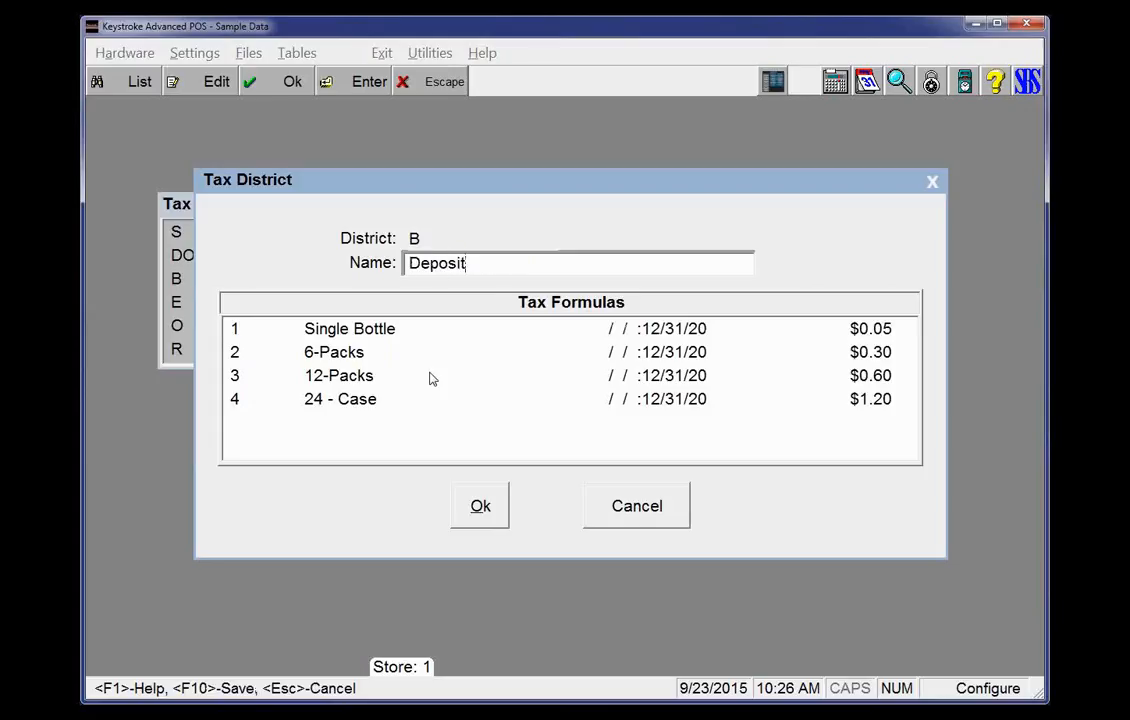
pyautogui.write('*(CRV')
pyautogui.press('BackSpace')
pyautogui.press('BackSpace')
pyautogui.press('BackSpace')
pyautogui.press('BackSpace')
pyautogui.press('BackSpace')
pyautogui.press('BackSpace')
pyautogui.write('(CRV):')
pyautogui.press('Escape')
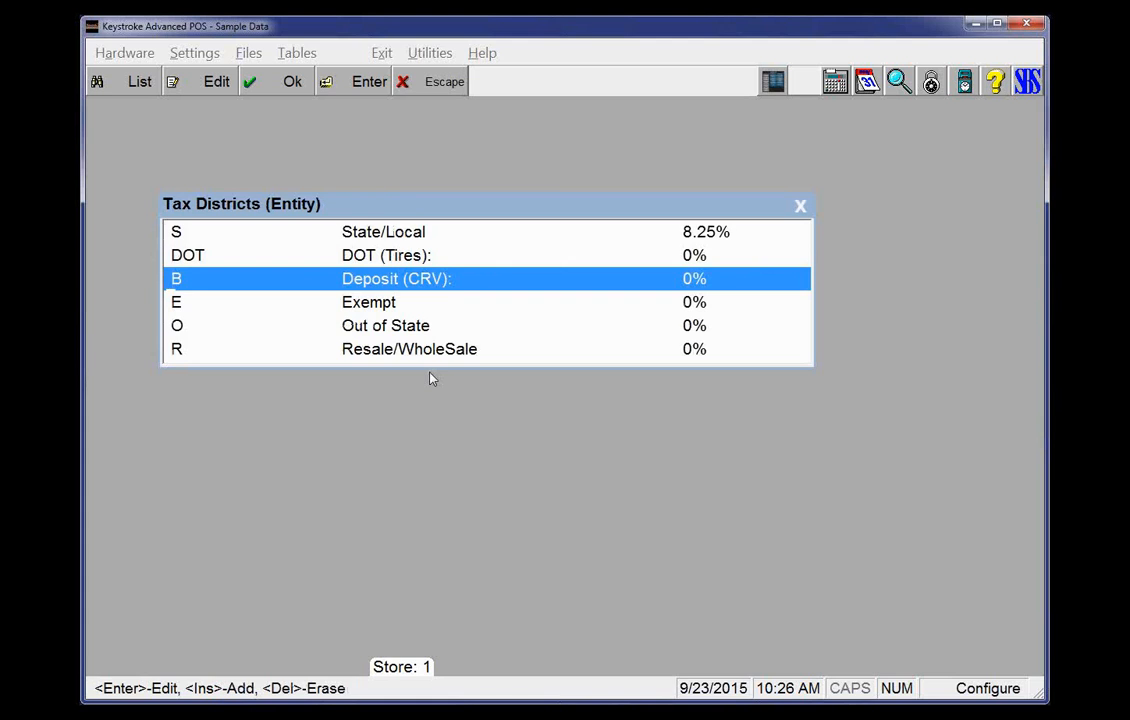
# Return to Sales, reopen invoice 39 and reprint its receipt
pyautogui.press('Escape')
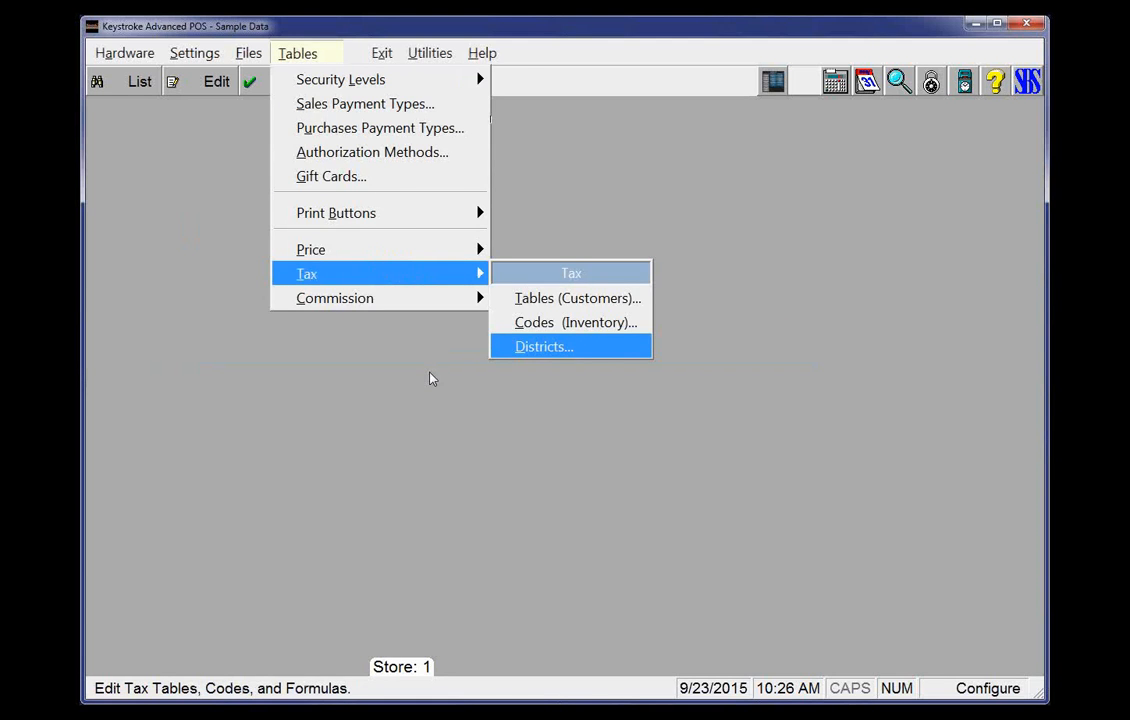
pyautogui.press('Right')
pyautogui.press('s')
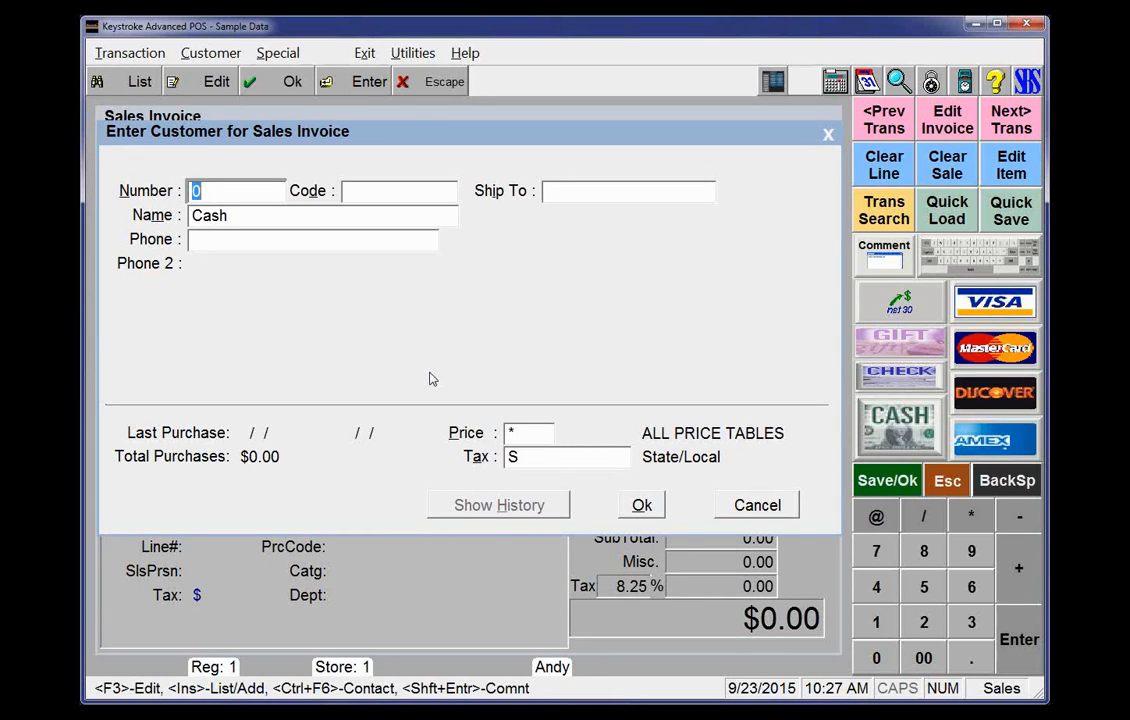
pyautogui.press('Escape')
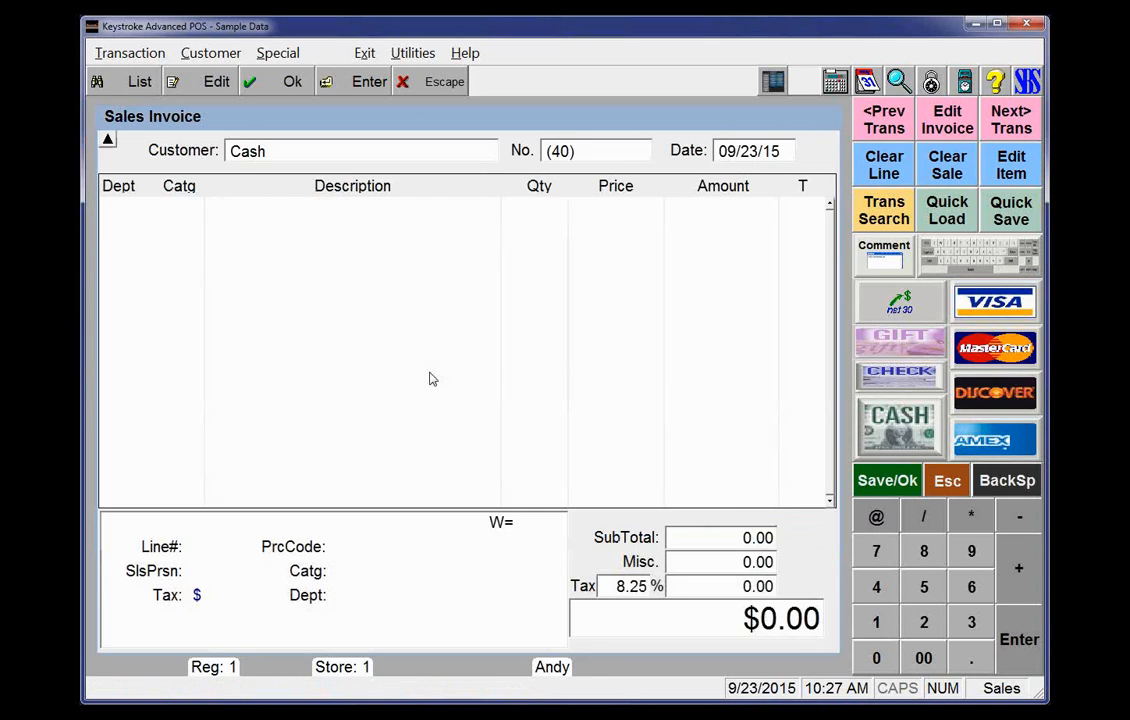
pyautogui.press('pageup')
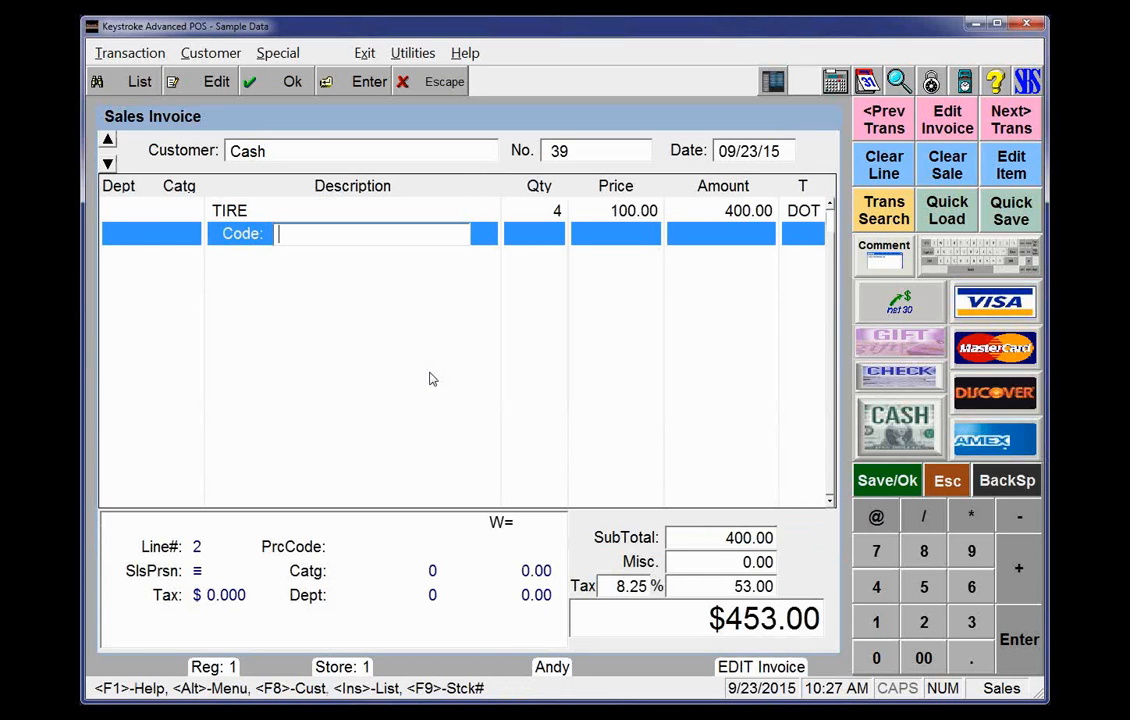
pyautogui.press('Return')
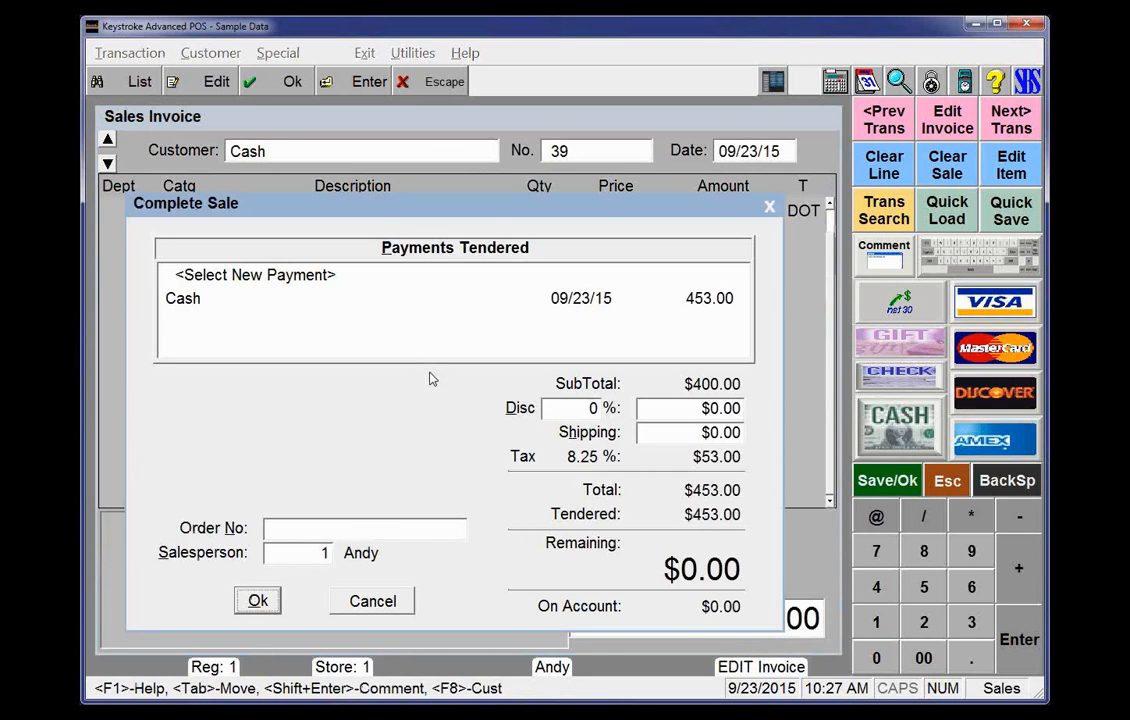
pyautogui.press('Return')
pyautogui.press('r')
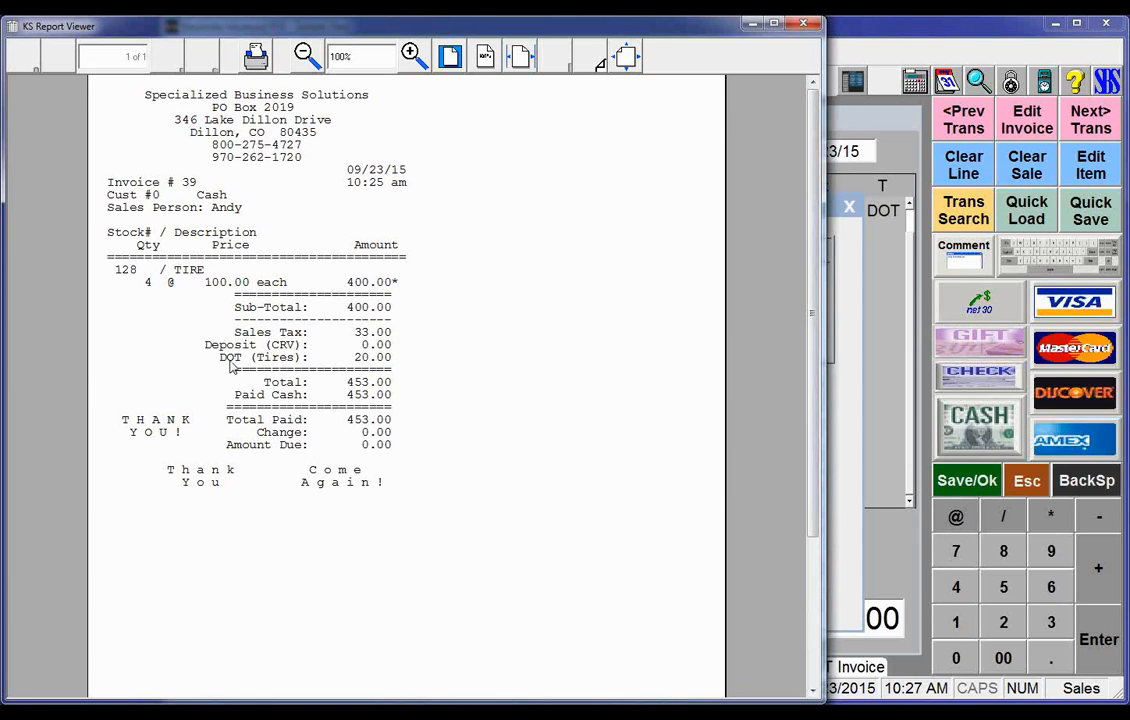
# Add the Pepsi Case item from the inventory list to invoice 39
pyautogui.hotkey('alt', 'Tab')
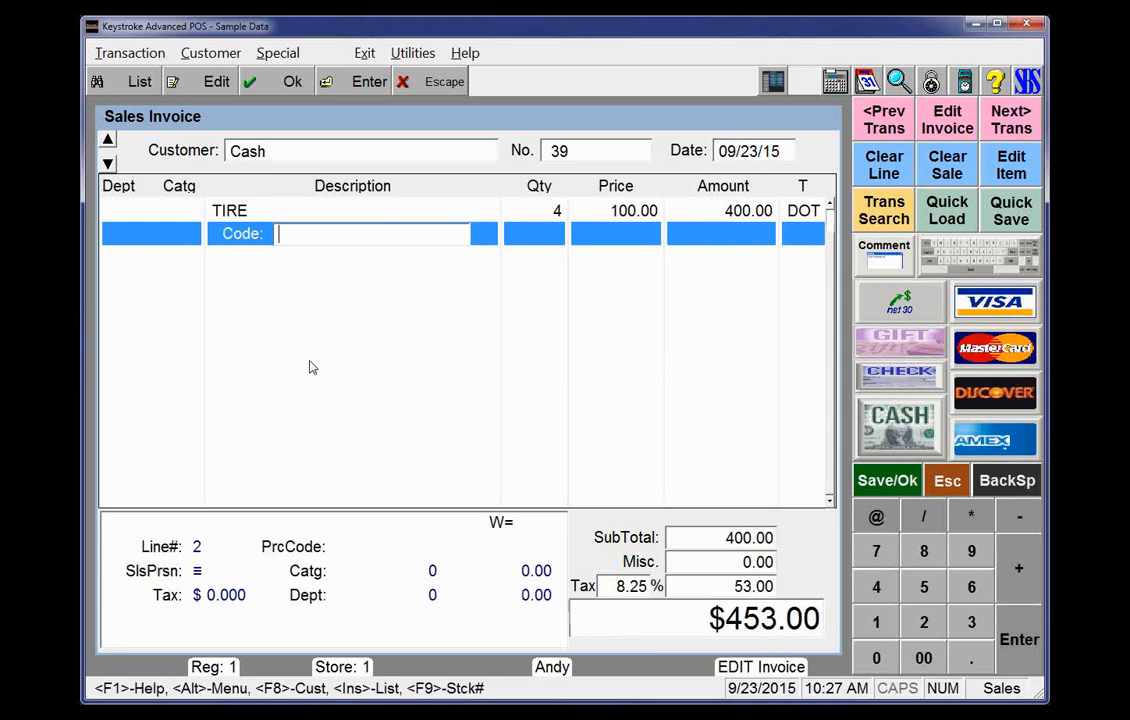
pyautogui.press('Insert')
pyautogui.write('p')
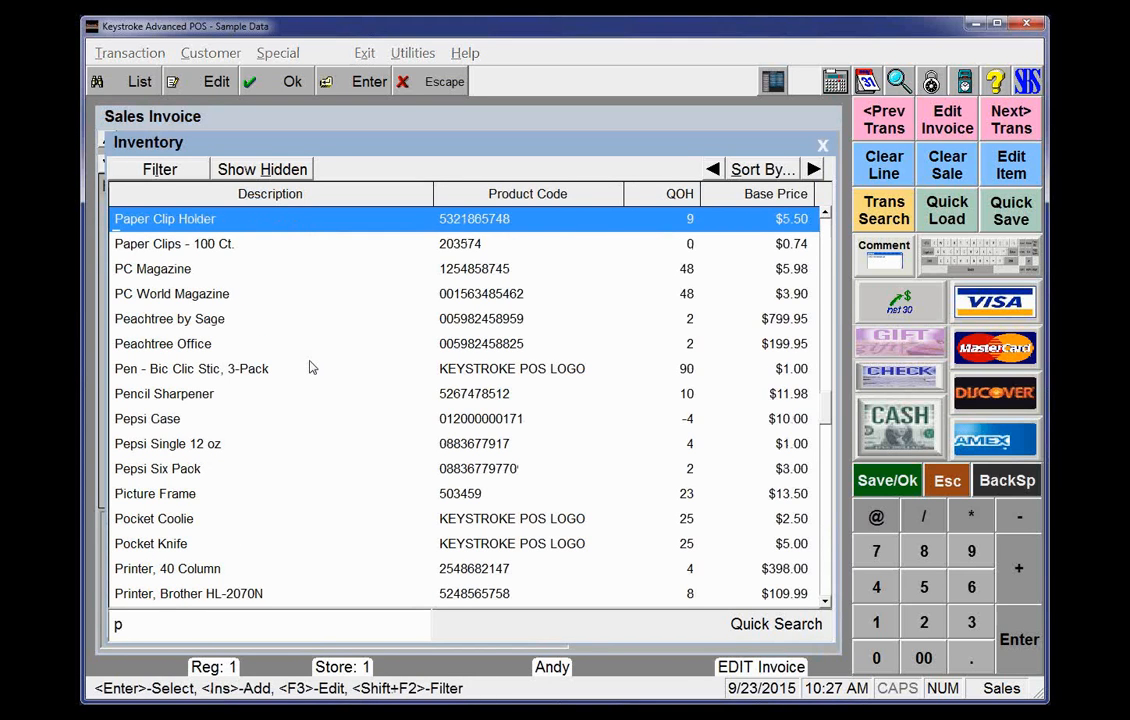
pyautogui.press('Down')
pyautogui.press('Down')
pyautogui.press('Down')
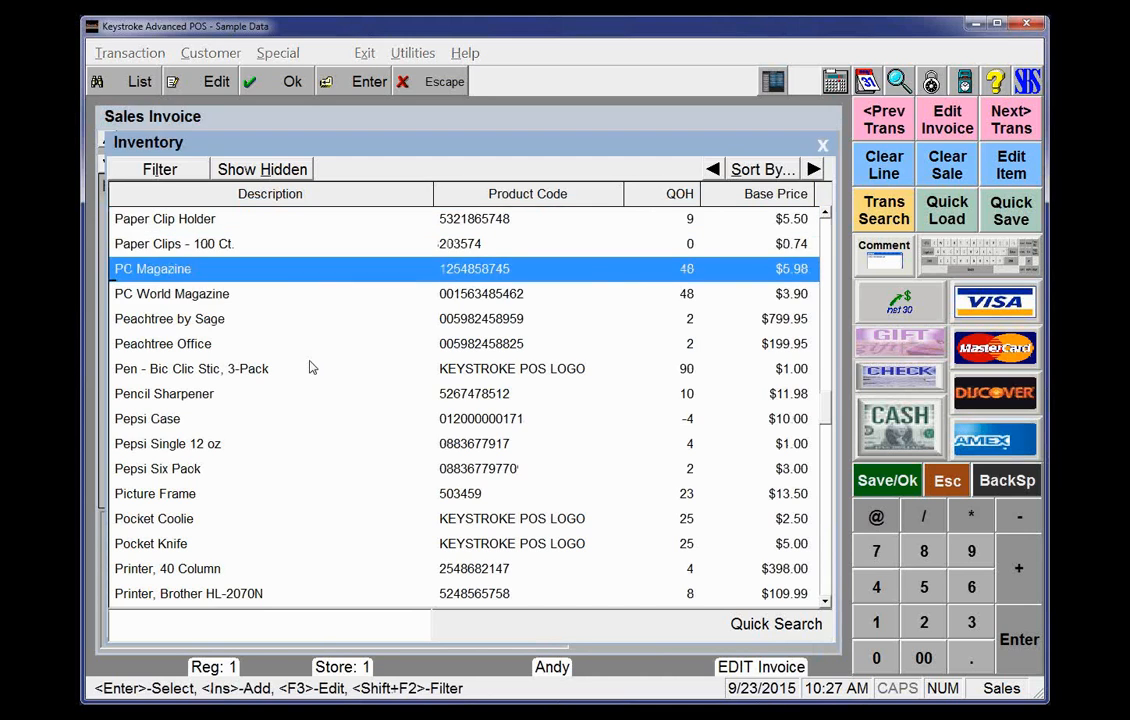
pyautogui.press('Down')
pyautogui.press('Down')
pyautogui.press('Down')
pyautogui.press('Down')
pyautogui.press('Down')
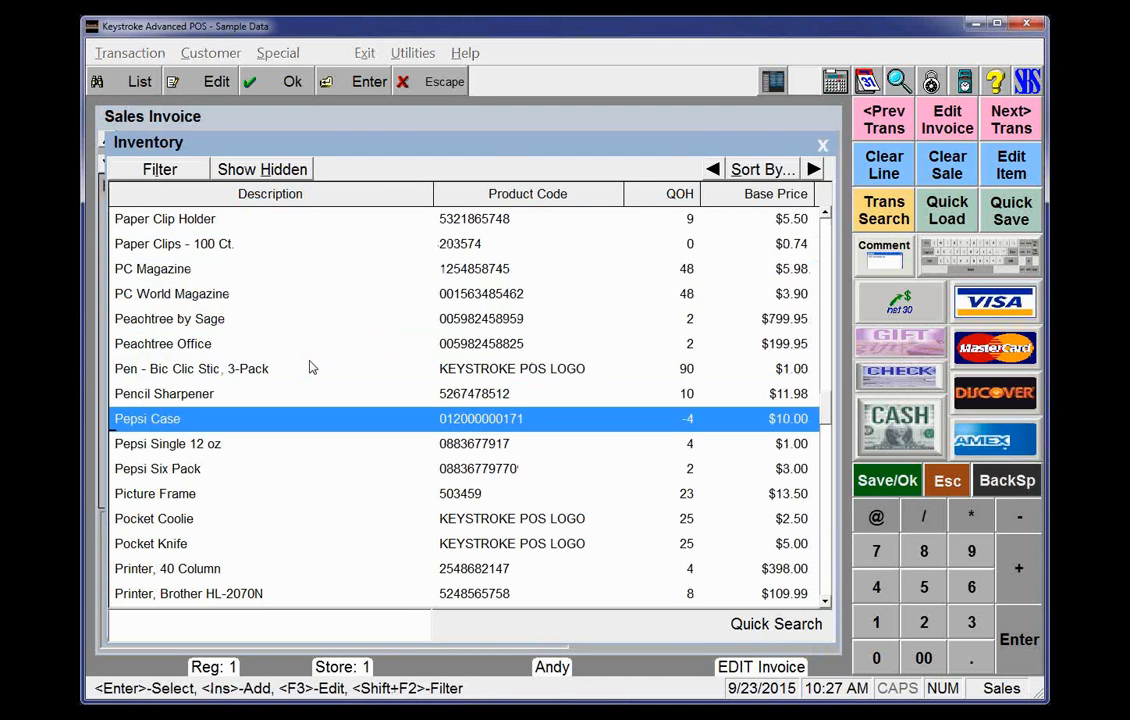
pyautogui.press('Return')
pyautogui.press('Up')
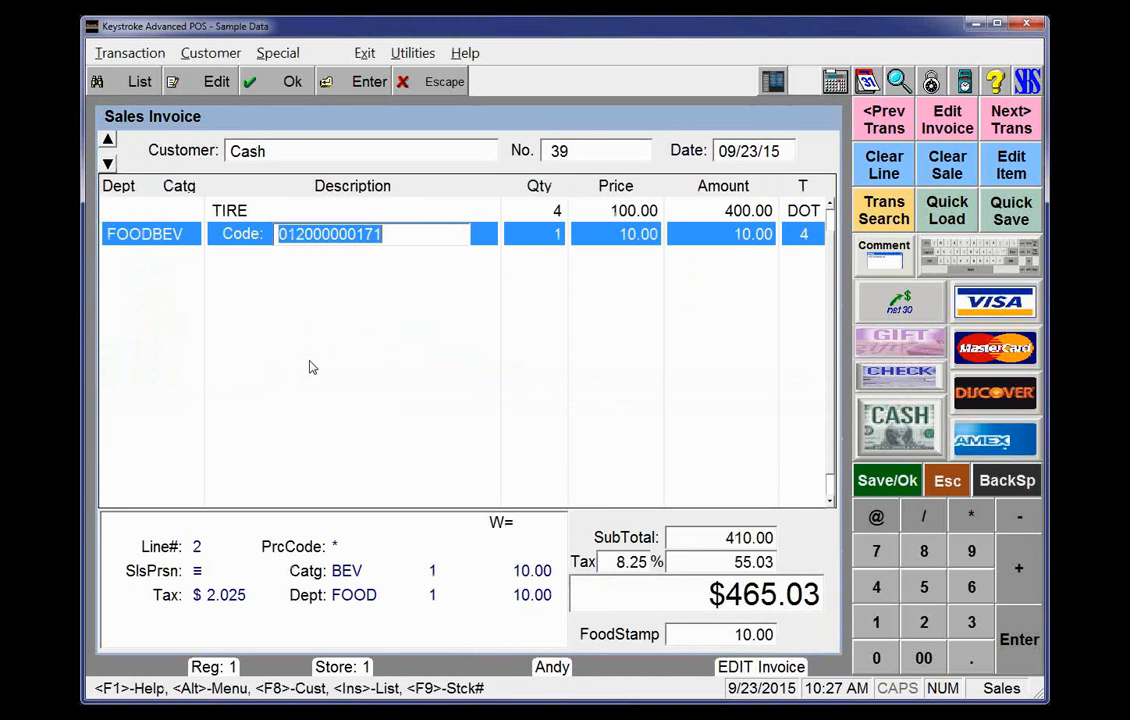
pyautogui.press('Down')
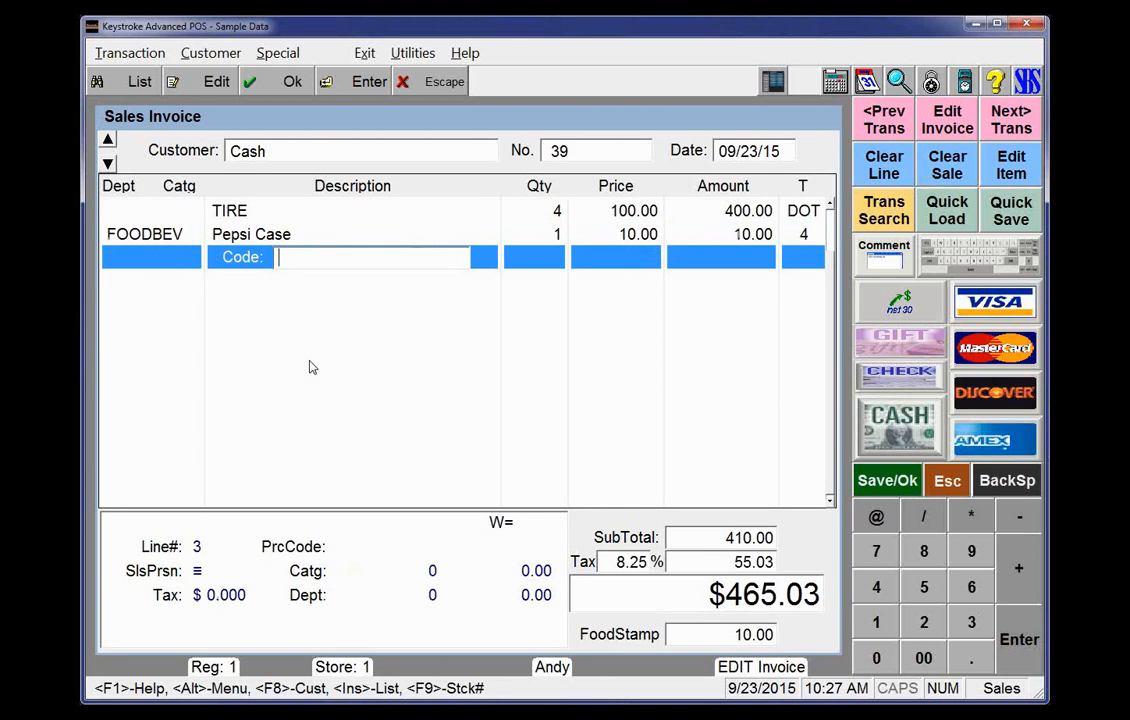
# Complete the sale with a cash payment for the remaining balance and print the receipt
pyautogui.press('F10')
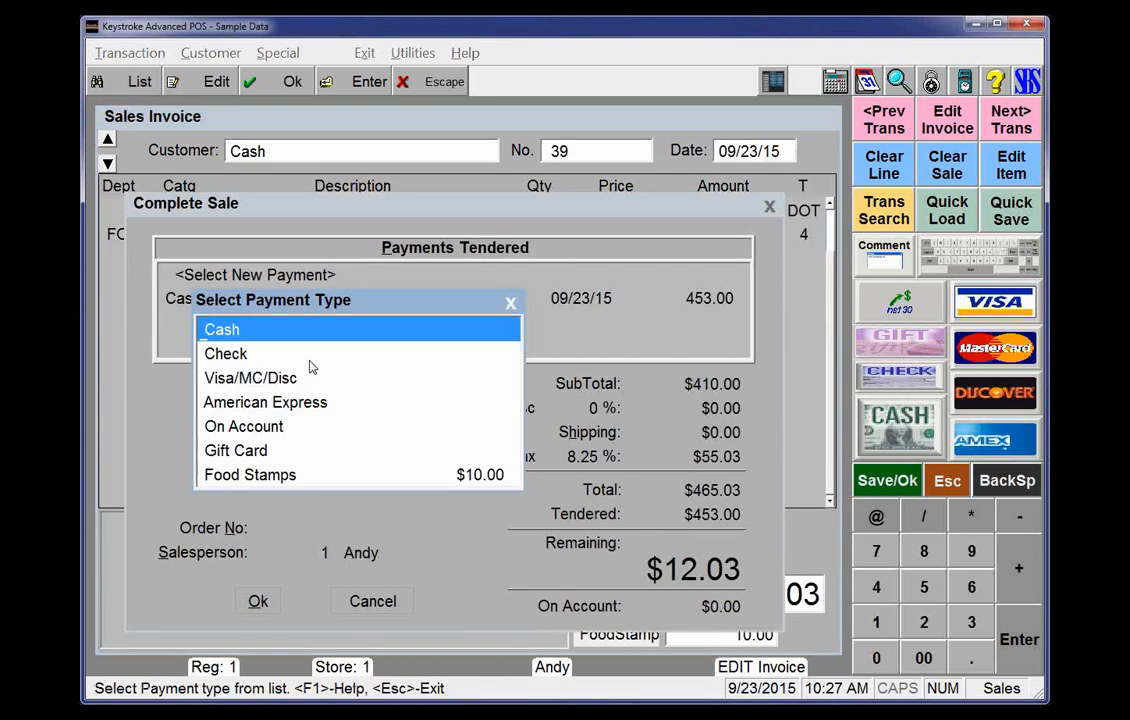
pyautogui.press('Return')
pyautogui.press('Return')
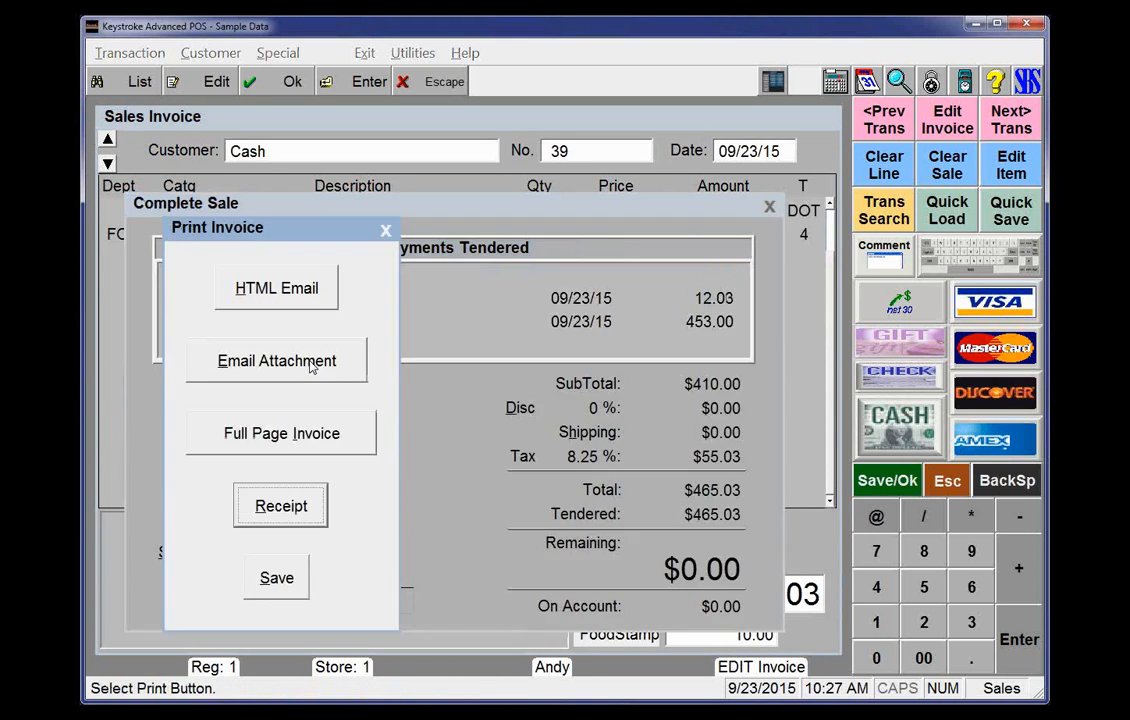
pyautogui.press('Return')
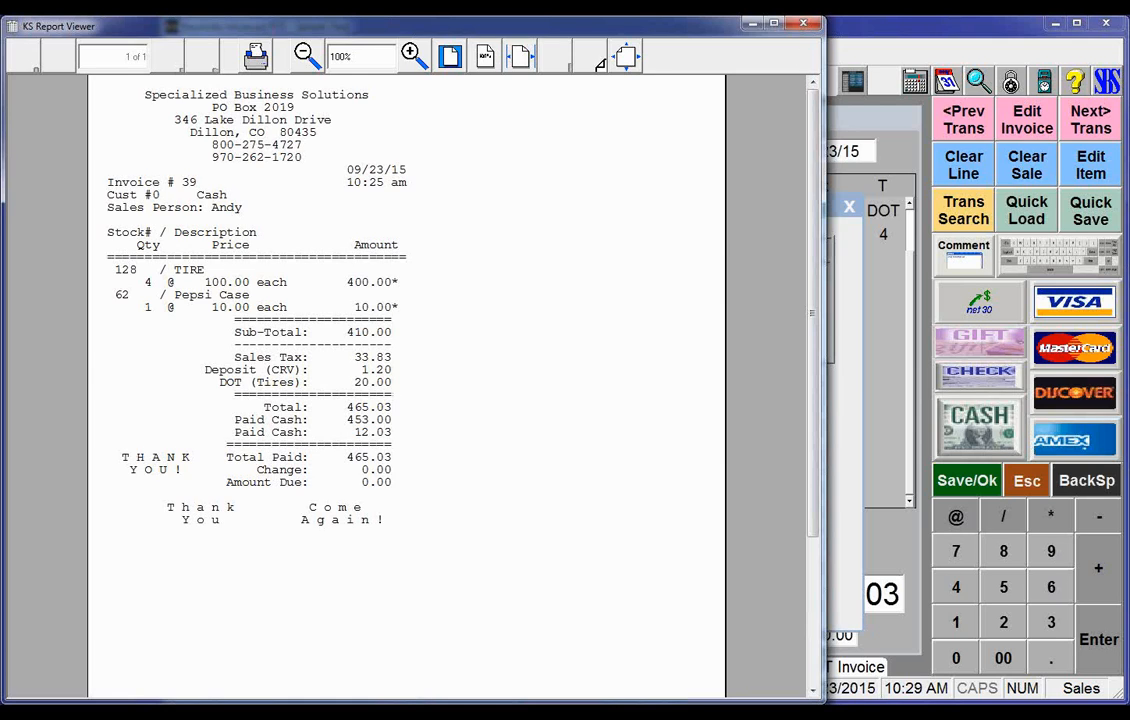
# Close the receipt viewer and open the customer tax tables in Configuration Manager
pyautogui.click(807, 25)
pyautogui.click(335, 52)
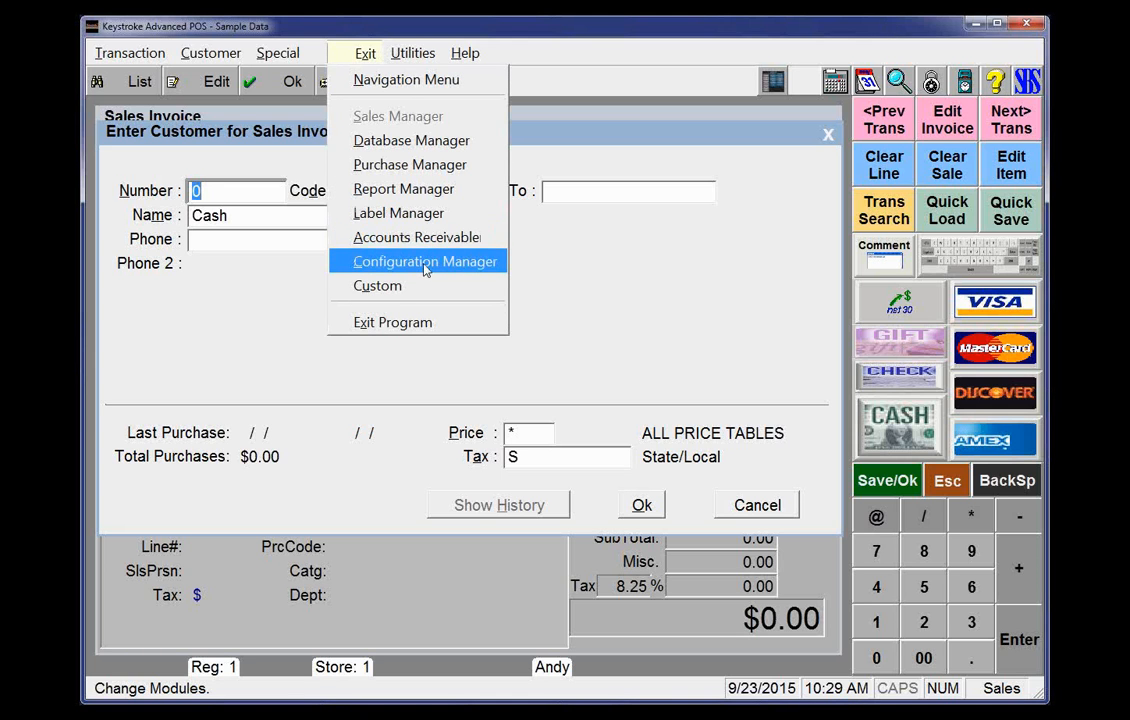
pyautogui.click(425, 261)
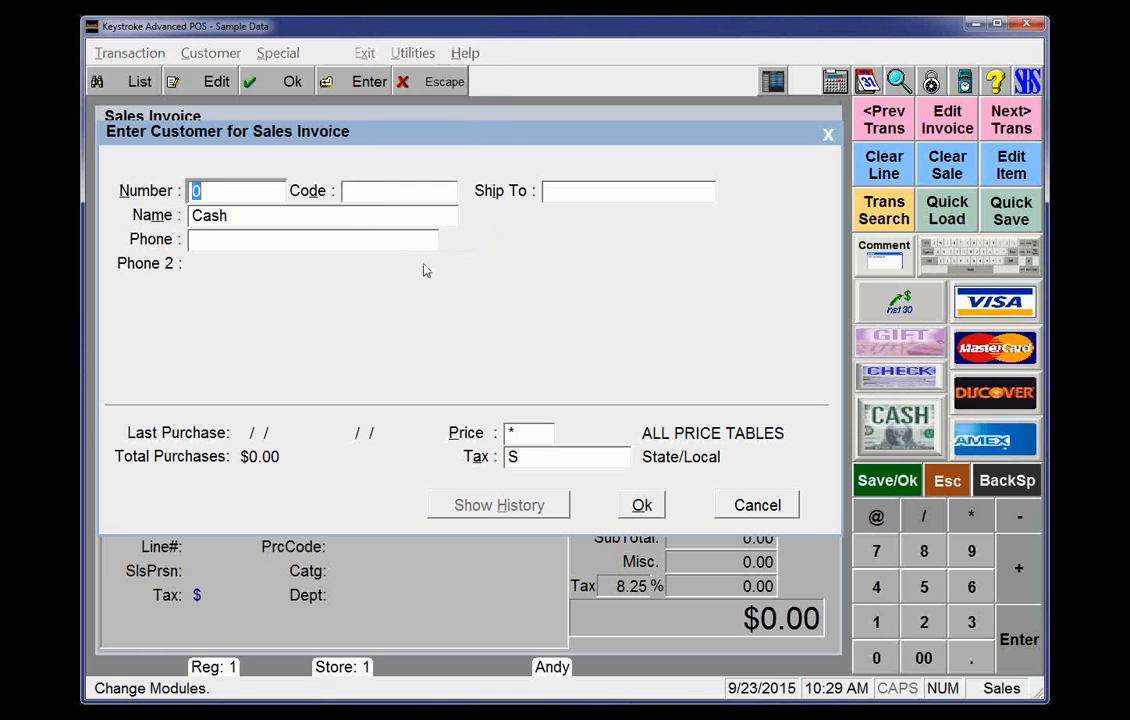
pyautogui.click(298, 54)
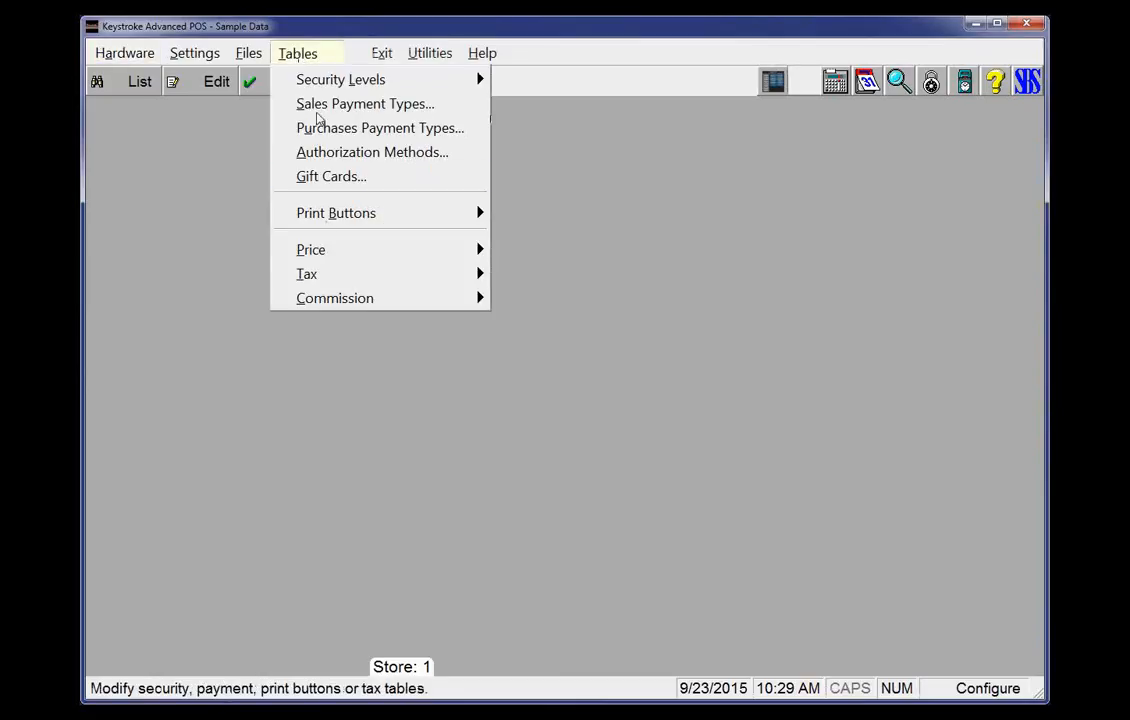
pyautogui.moveTo(333, 283)
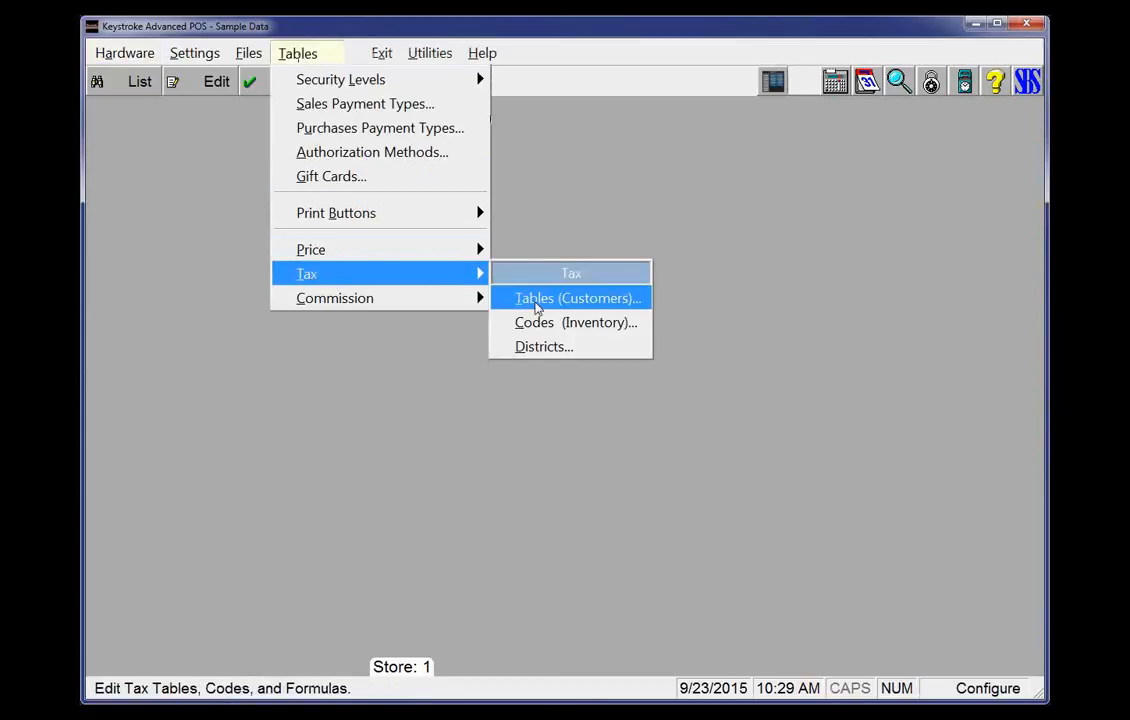
pyautogui.click(542, 300)
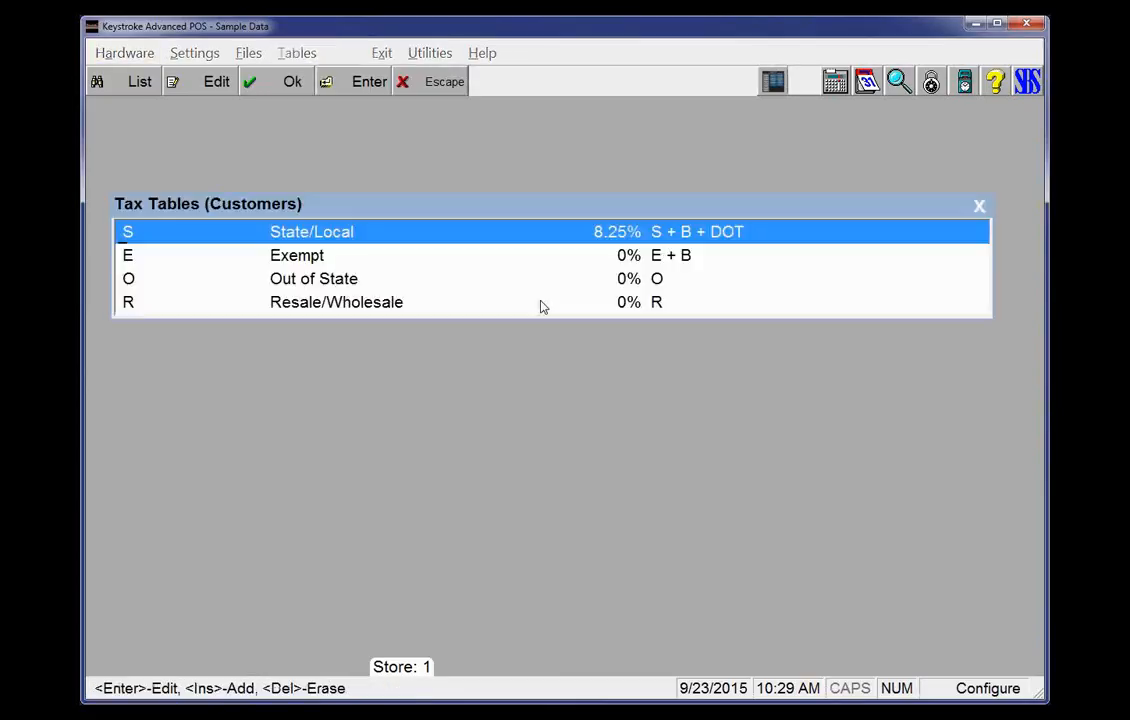
# Open the State/Local tax table's S district, browse its tax formulas and open the Taxable formula
pyautogui.press('Return')
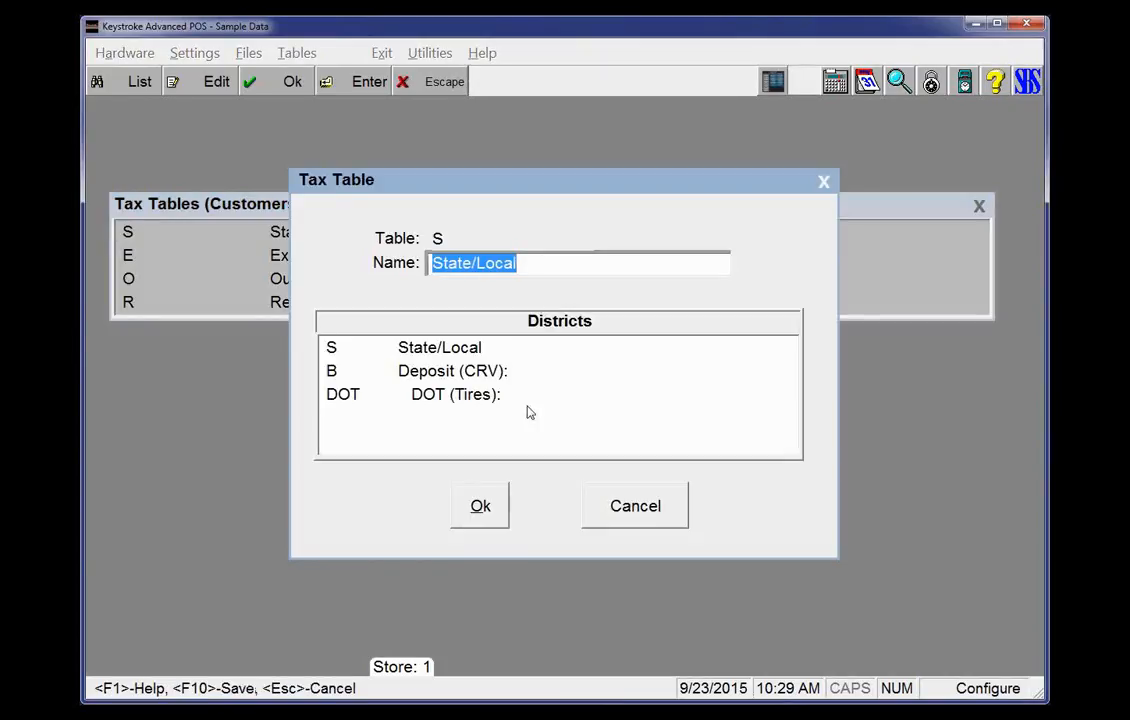
pyautogui.click(434, 358)
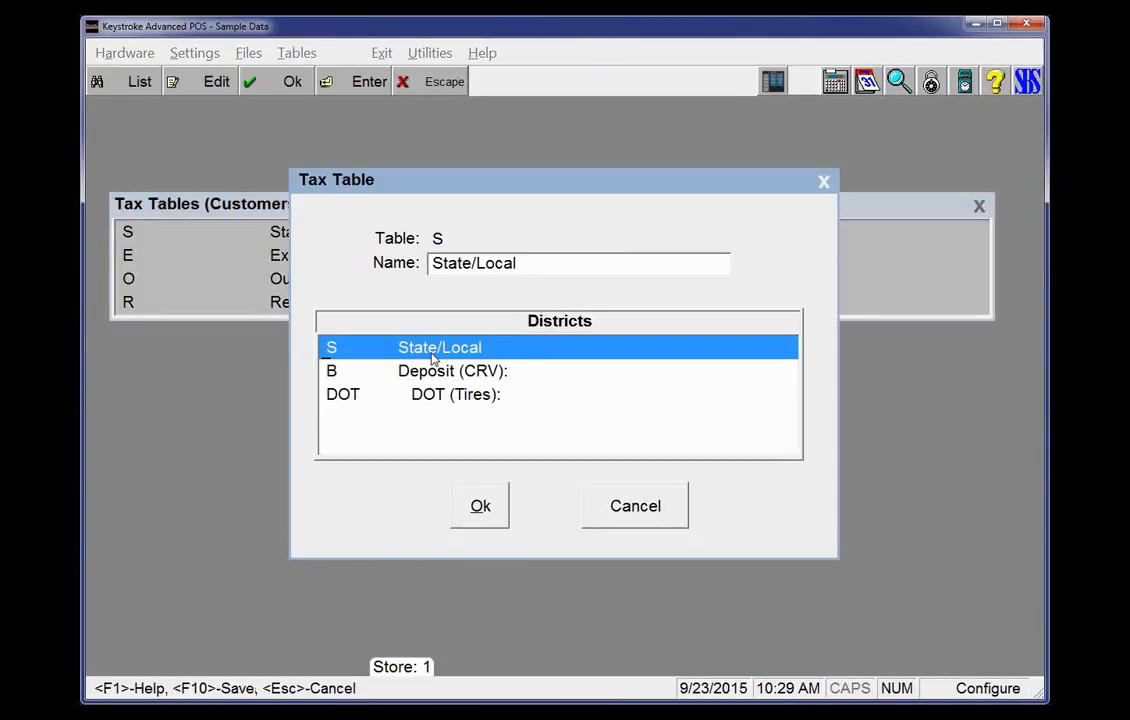
pyautogui.doubleClick(434, 358)
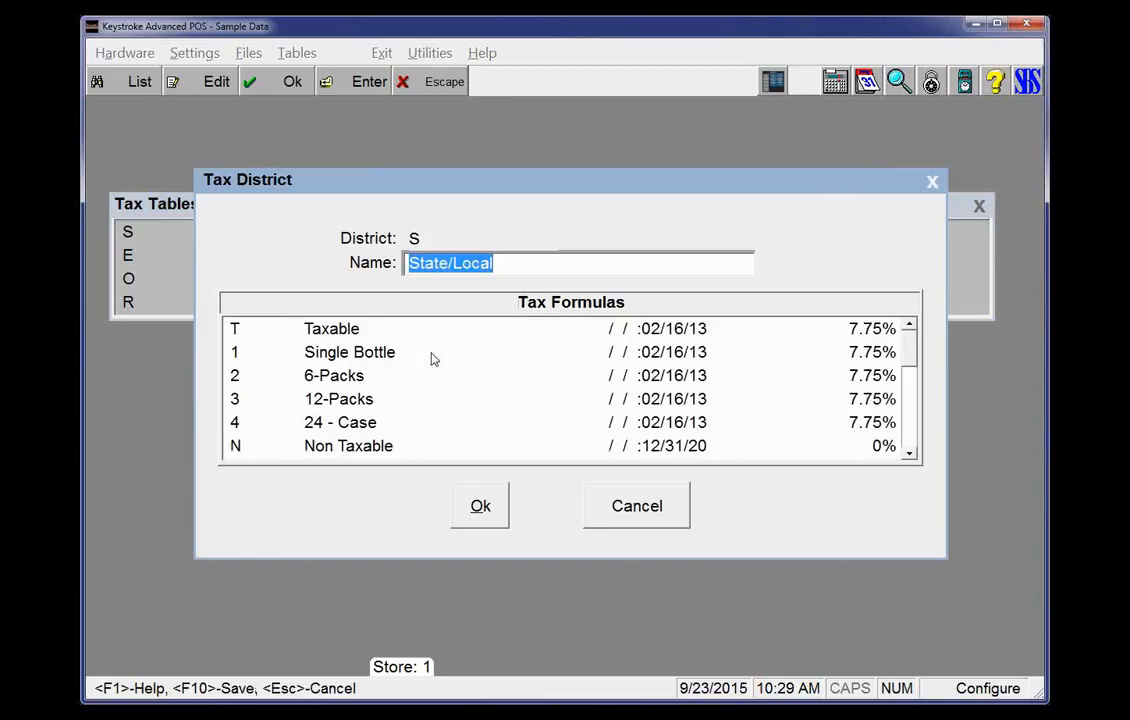
pyautogui.click(350, 332)
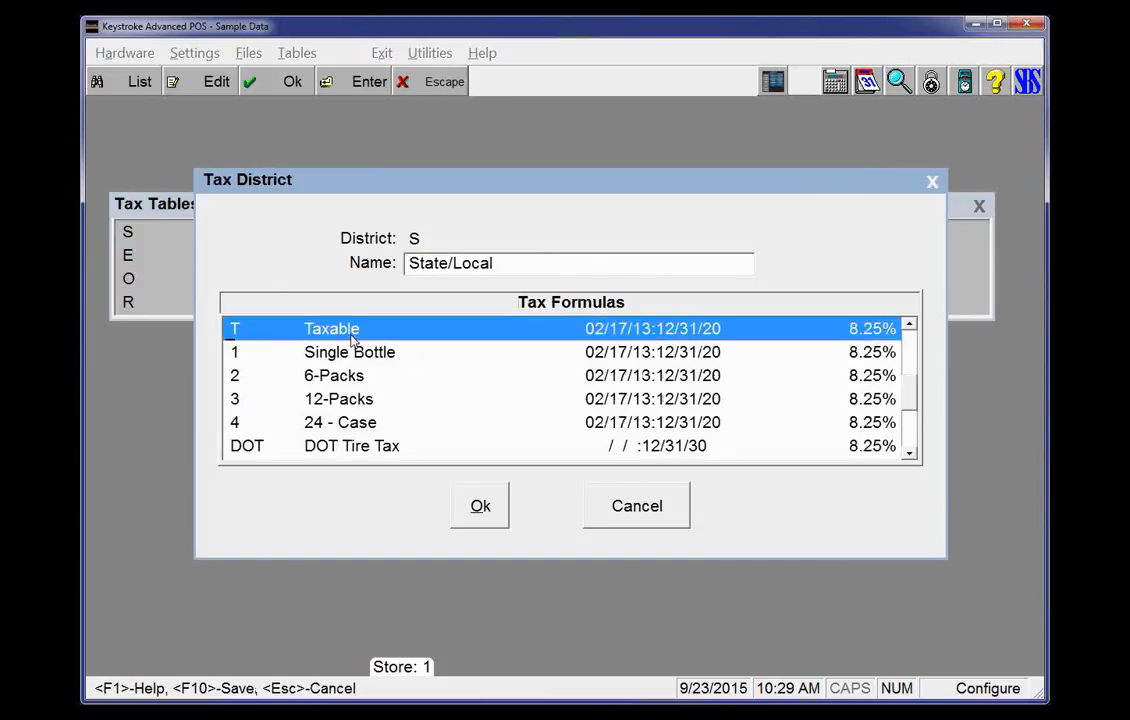
pyautogui.press('Down')
pyautogui.press('Down')
pyautogui.press('Down')
pyautogui.press('Down')
pyautogui.press('Down')
pyautogui.press('Up')
pyautogui.press('Up')
pyautogui.press('Up')
pyautogui.press('Up')
pyautogui.press('Up')
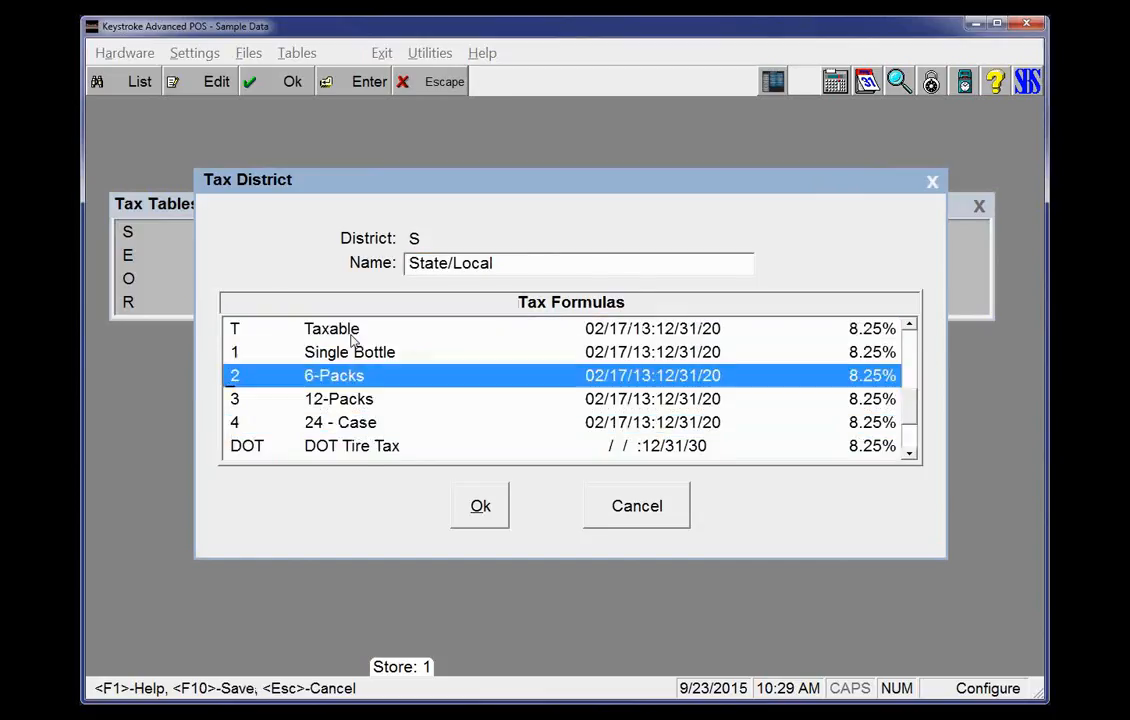
pyautogui.press('Return')
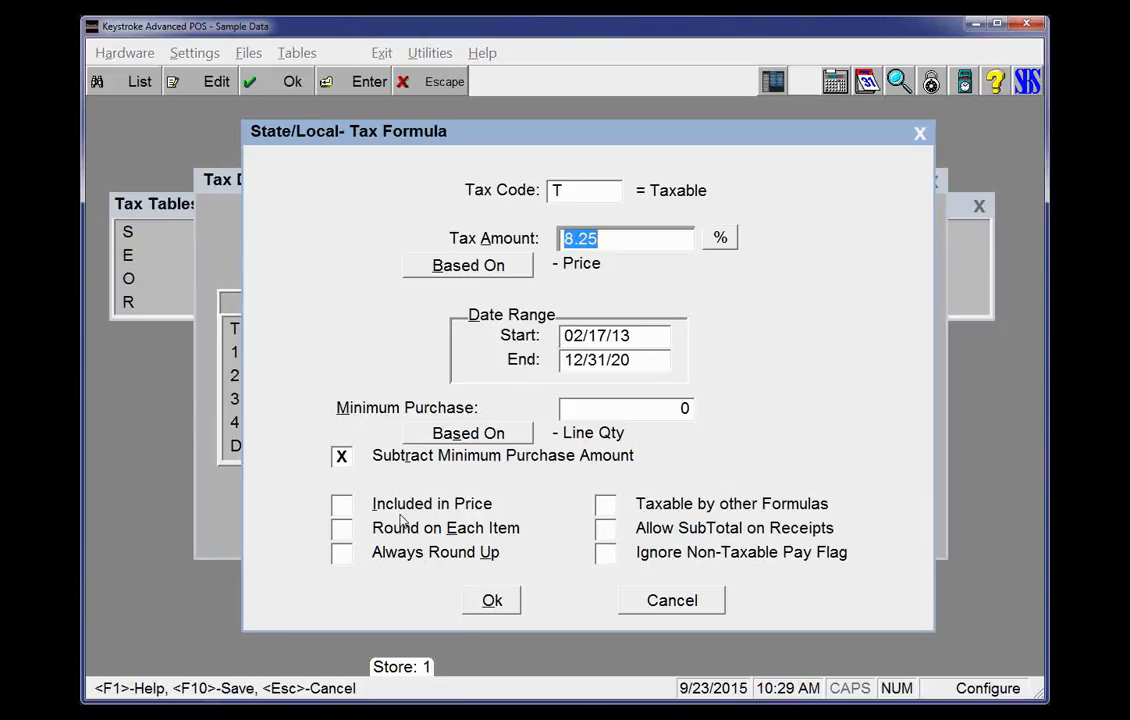
# Toggle the Taxable formula's options Taxable by other Formulas, Included in Price, Round on Each Item and Always Round Up, then clear them again
pyautogui.click(605, 504)
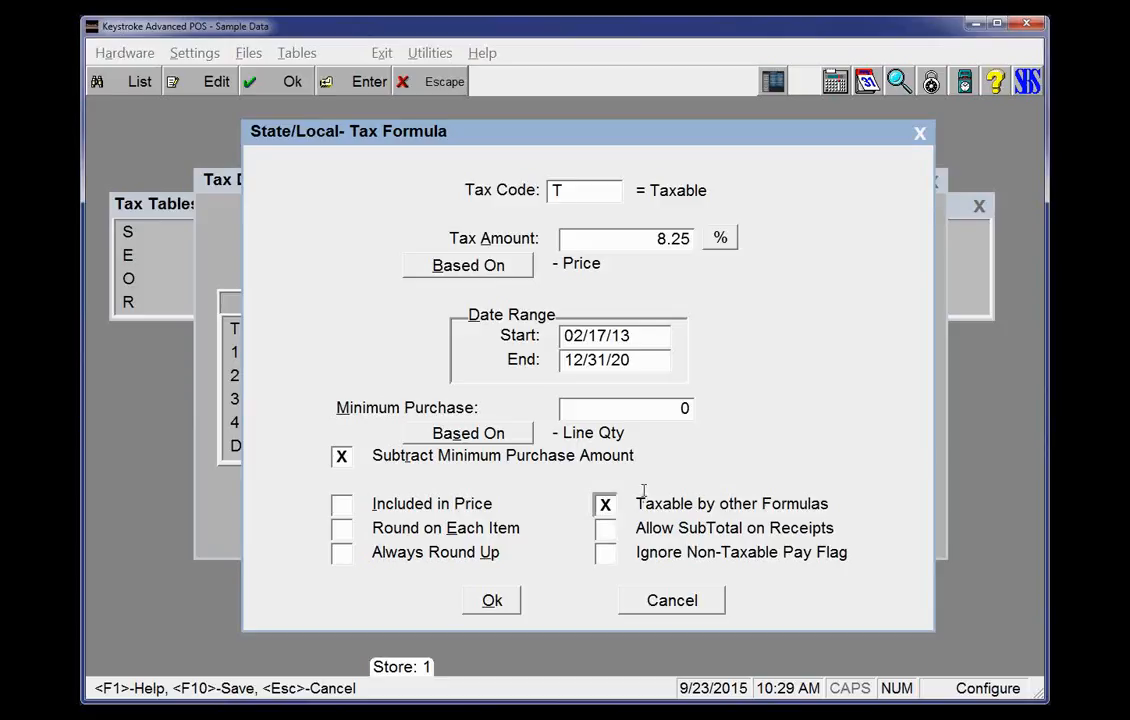
pyautogui.click(604, 505)
pyautogui.click(340, 512)
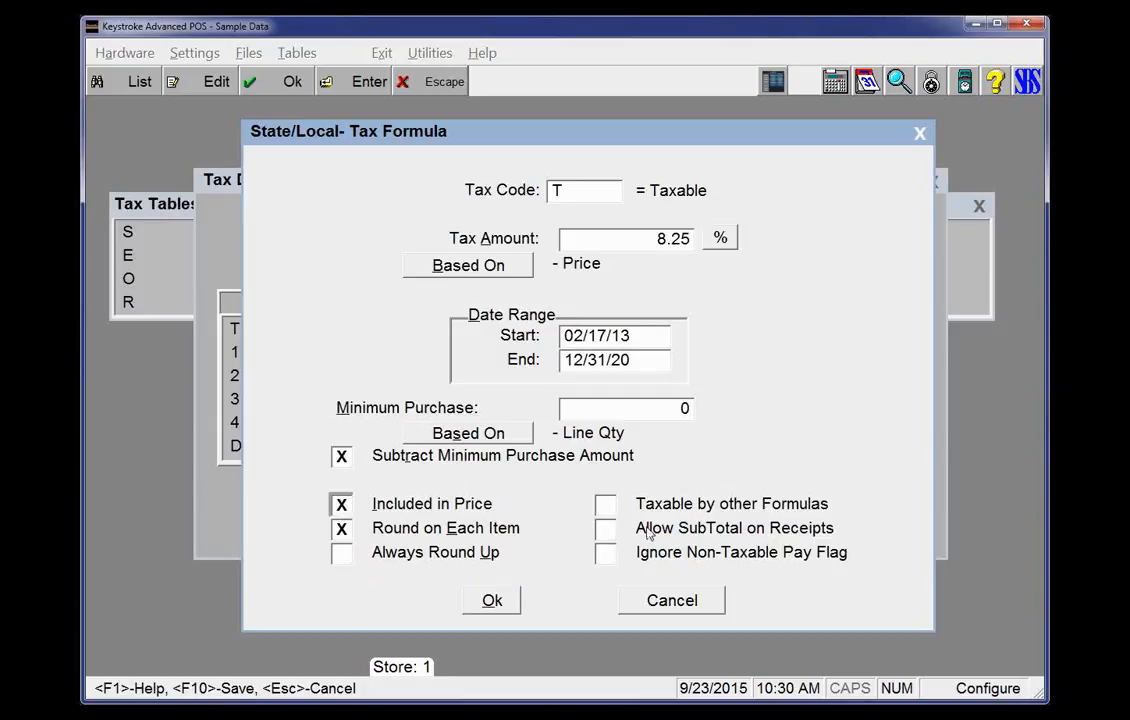
pyautogui.click(605, 532)
pyautogui.click(605, 530)
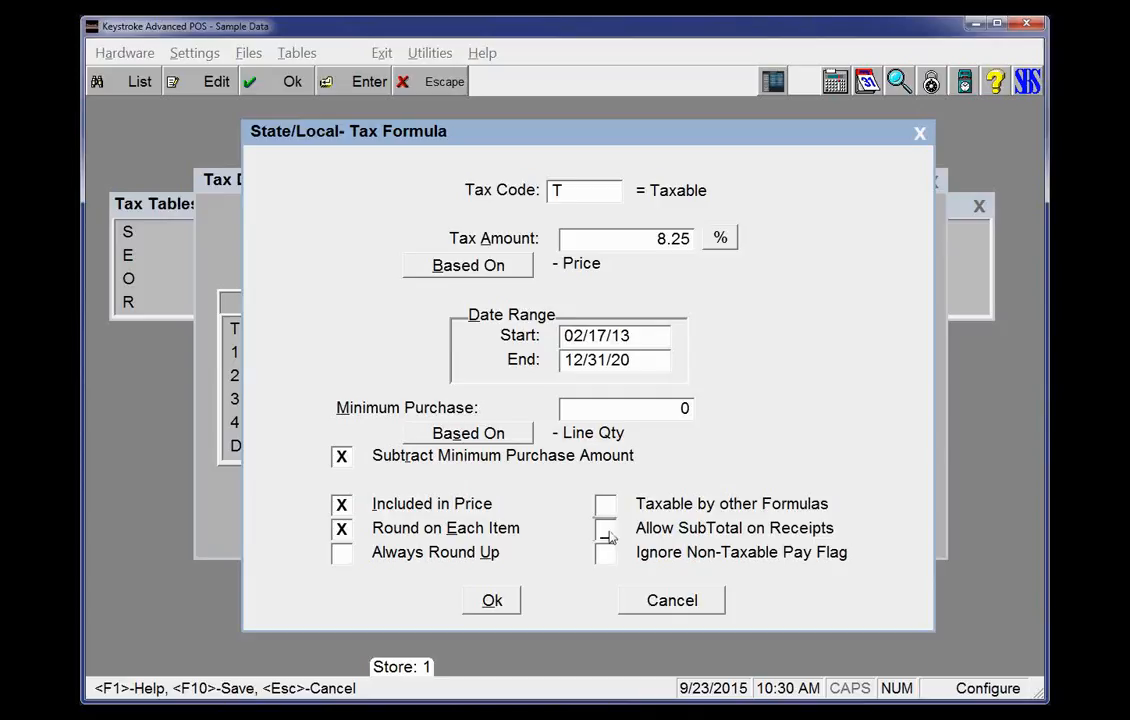
pyautogui.click(339, 556)
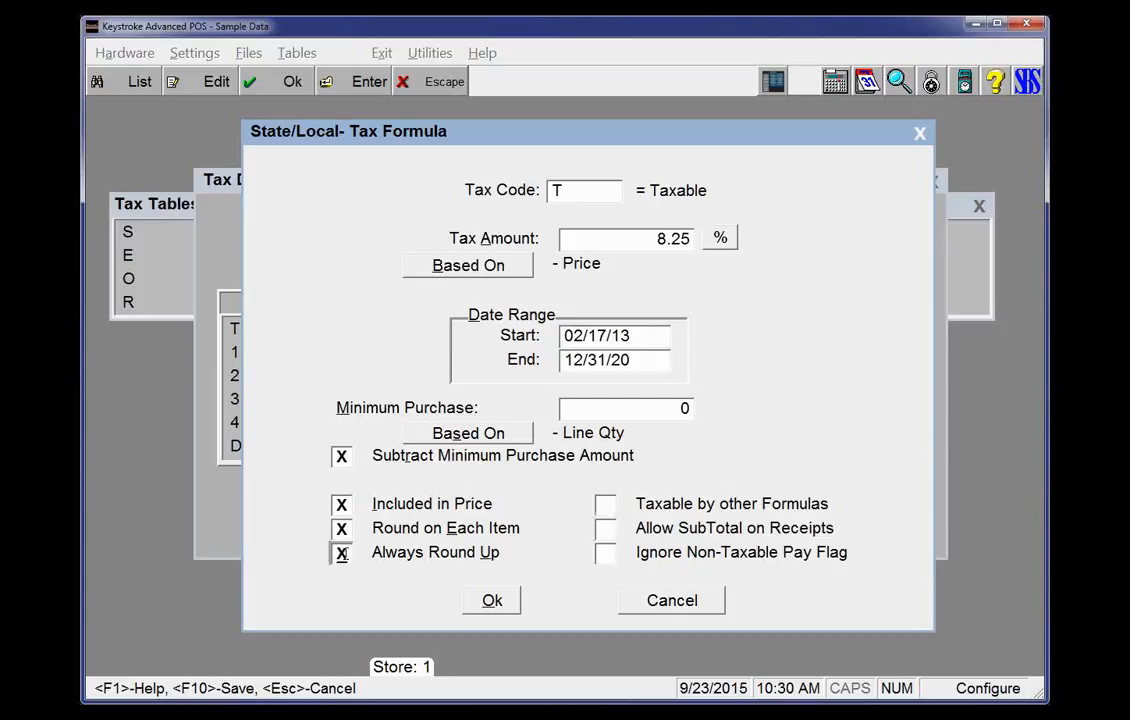
pyautogui.click(346, 531)
pyautogui.click(341, 504)
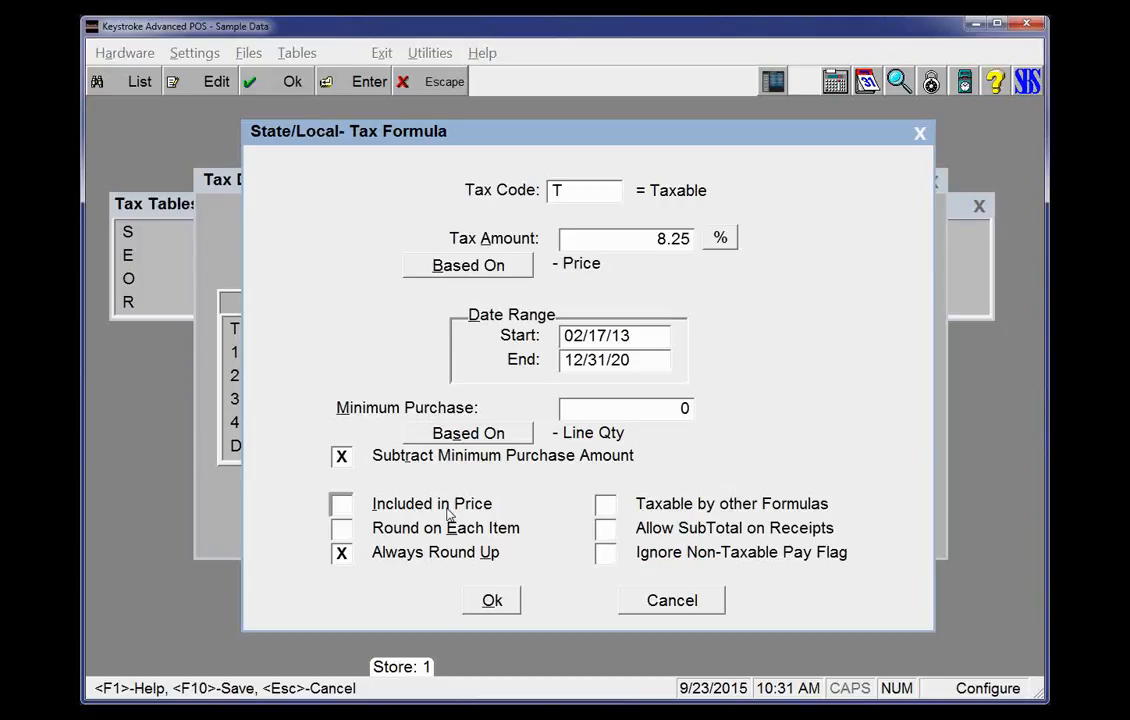
pyautogui.click(342, 556)
# Switch to the PowerPoint slide show and advance to the closing slide
pyautogui.hotkey('alt', 'Tab')
pyautogui.press('Right')
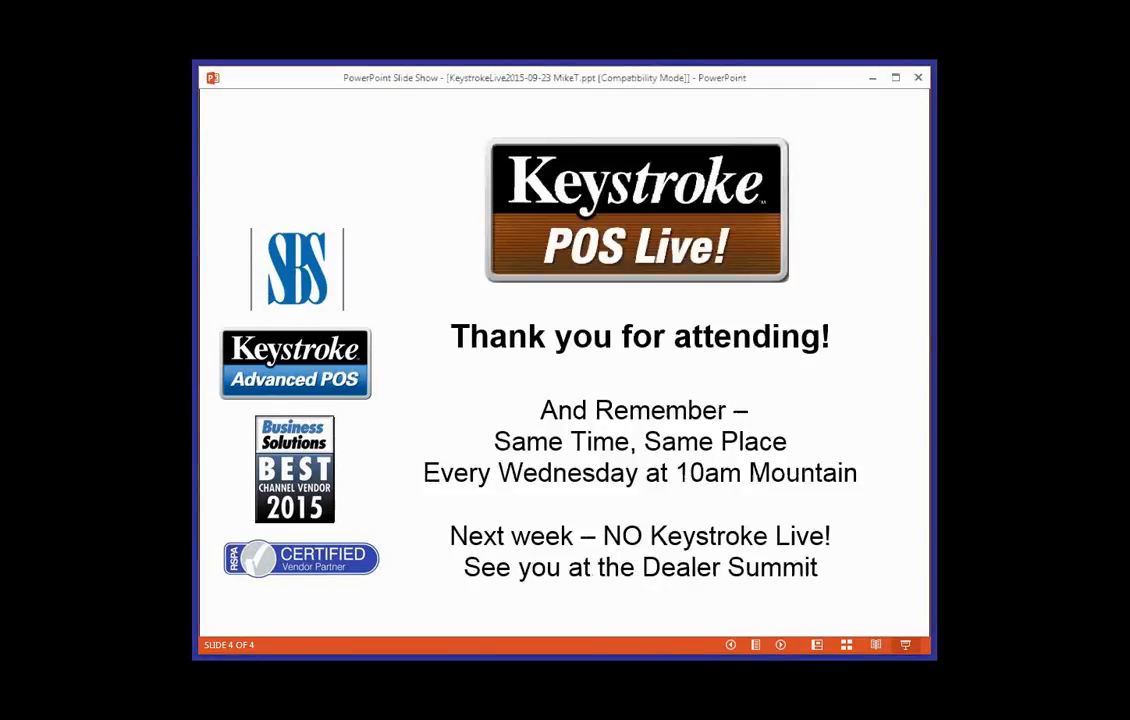